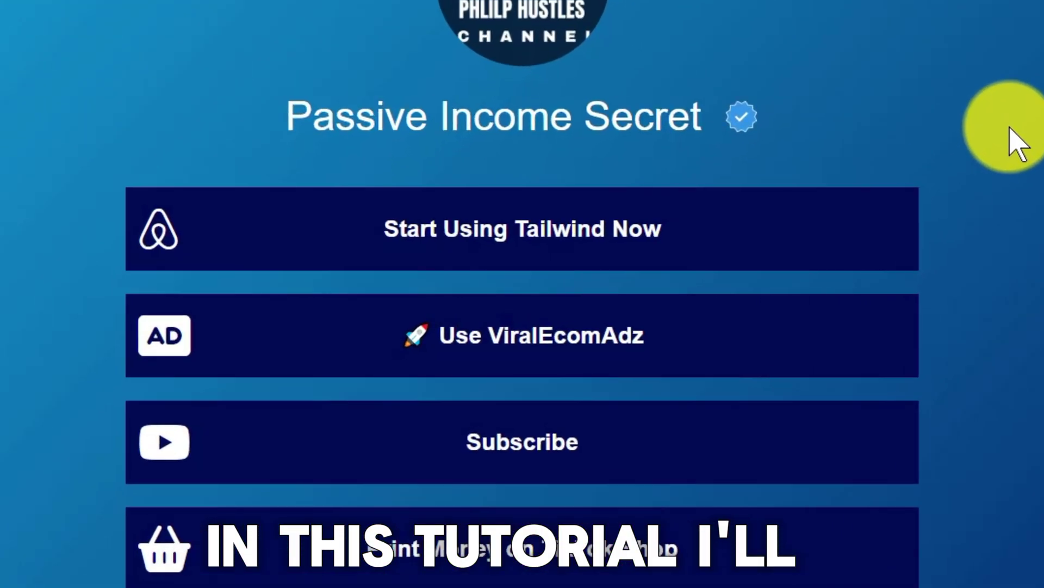
# Look through the link buttons on the Passive Income Secret bio page, down to the contact, FAQ and TikTok affiliate entries
pyautogui.scroll(-3, 805, 204)
pyautogui.scroll(2, 805, 204)
pyautogui.scroll(2, 1018, 144)
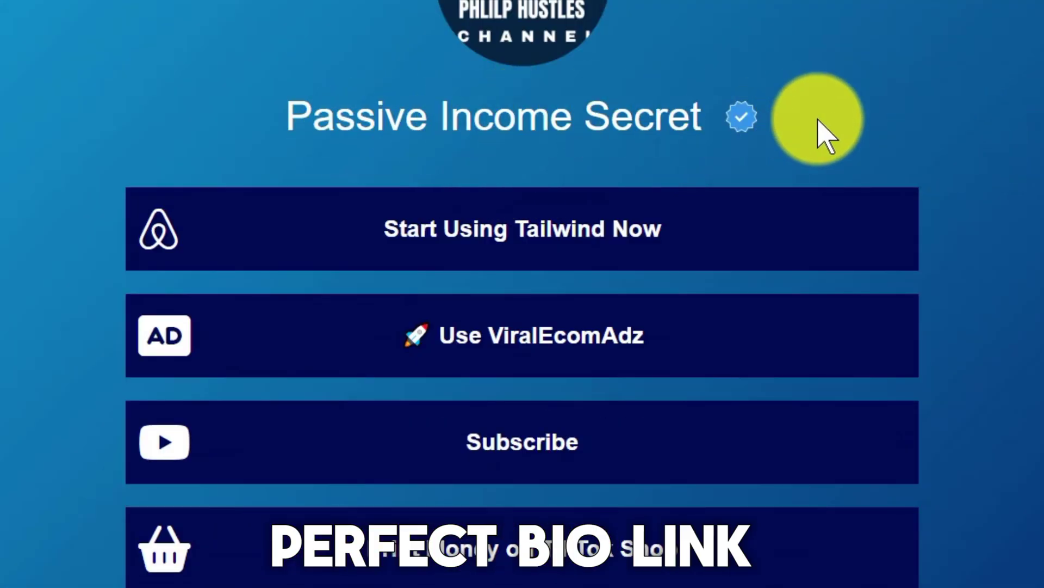
pyautogui.scroll(-2, 944, 199)
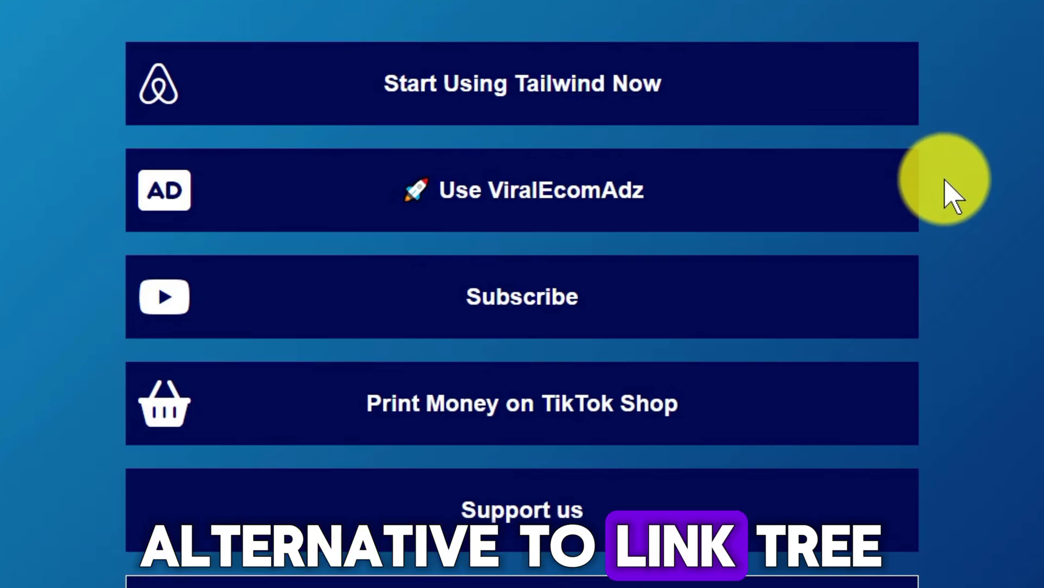
pyautogui.scroll(-2, 951, 197)
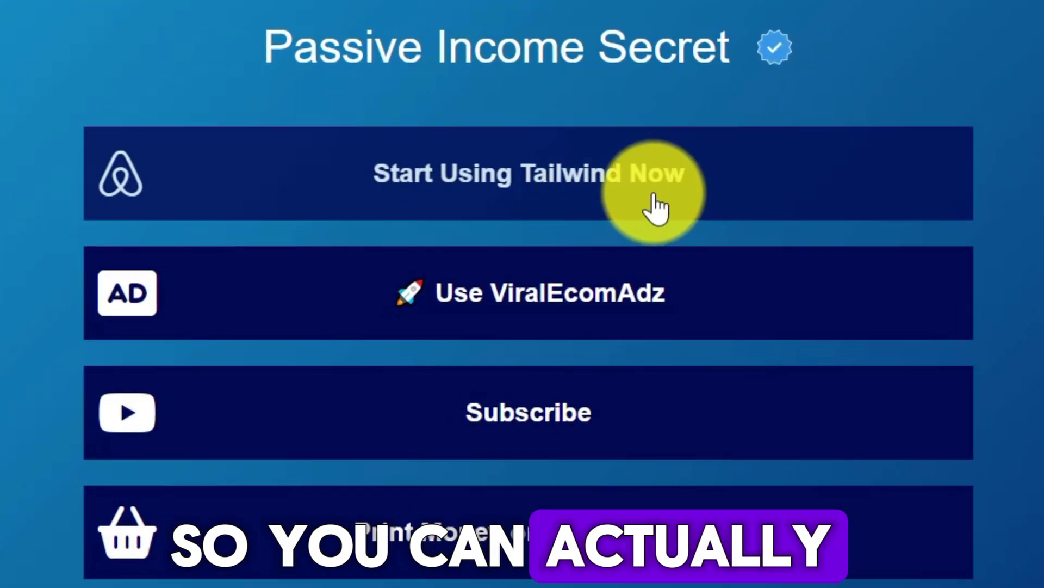
pyautogui.scroll(-3, 658, 204)
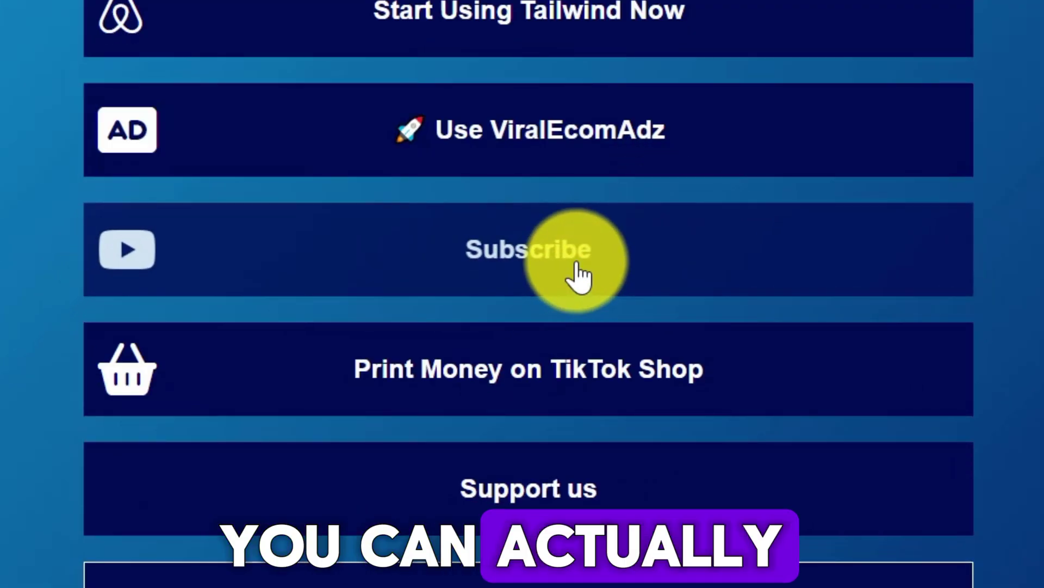
pyautogui.scroll(-5, 668, 304)
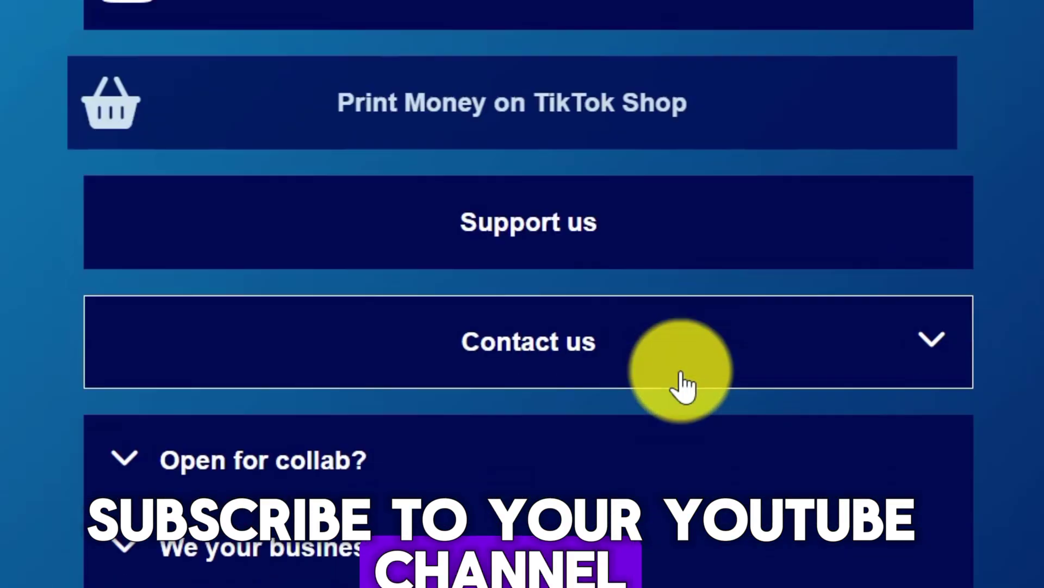
pyautogui.scroll(-3, 892, 321)
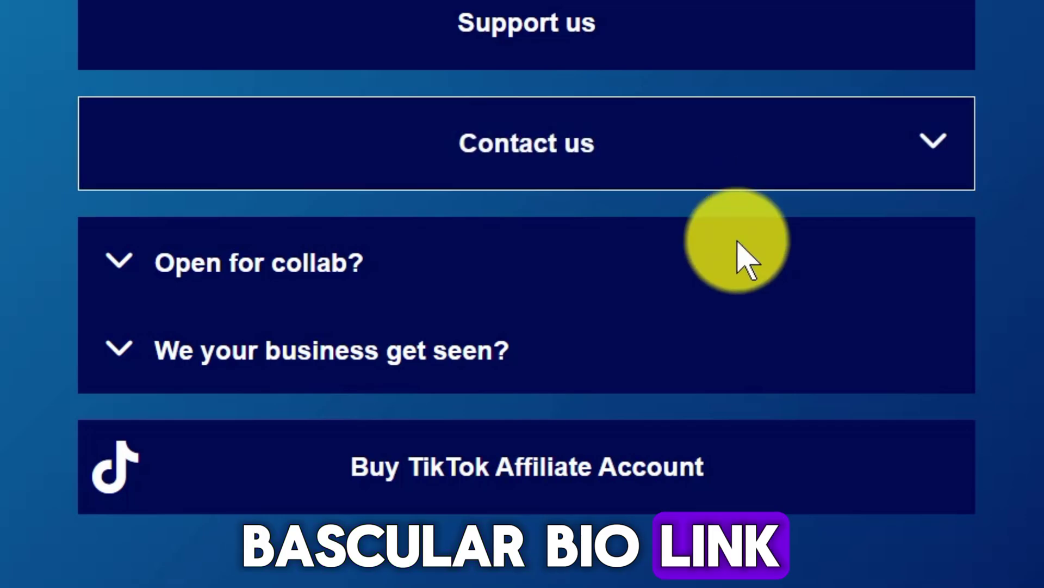
# Expand the bio page's two FAQ questions, about collaboration and about getting a business seen, to read their answers
pyautogui.click(121, 267)
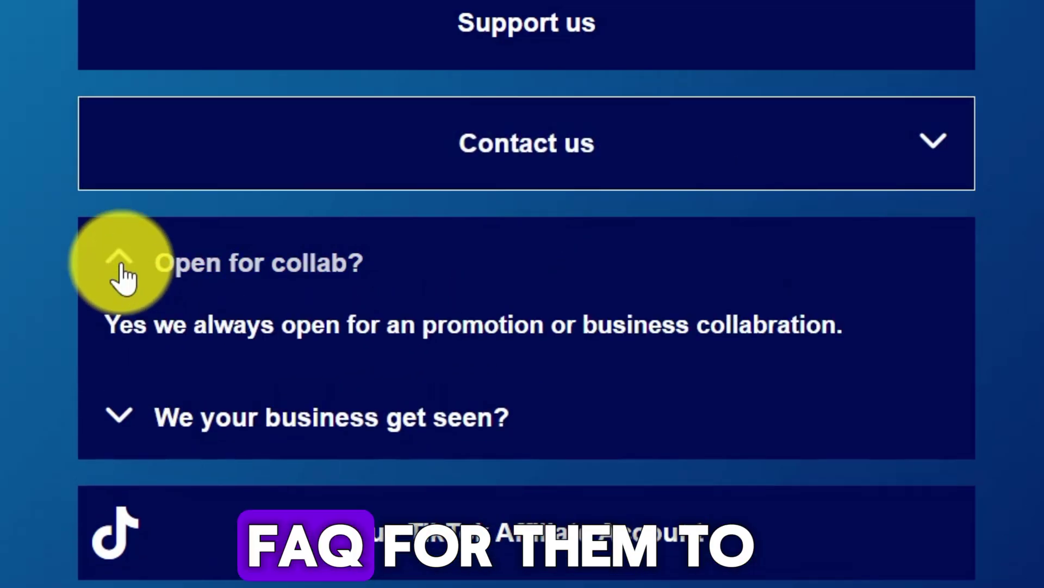
pyautogui.click(137, 427)
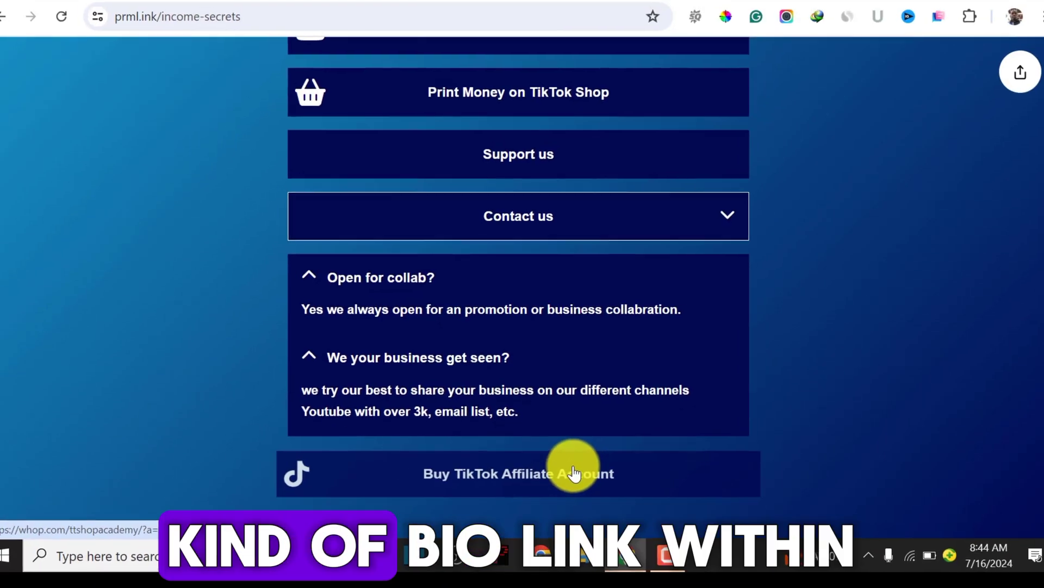
pyautogui.scroll(3, 748, 438)
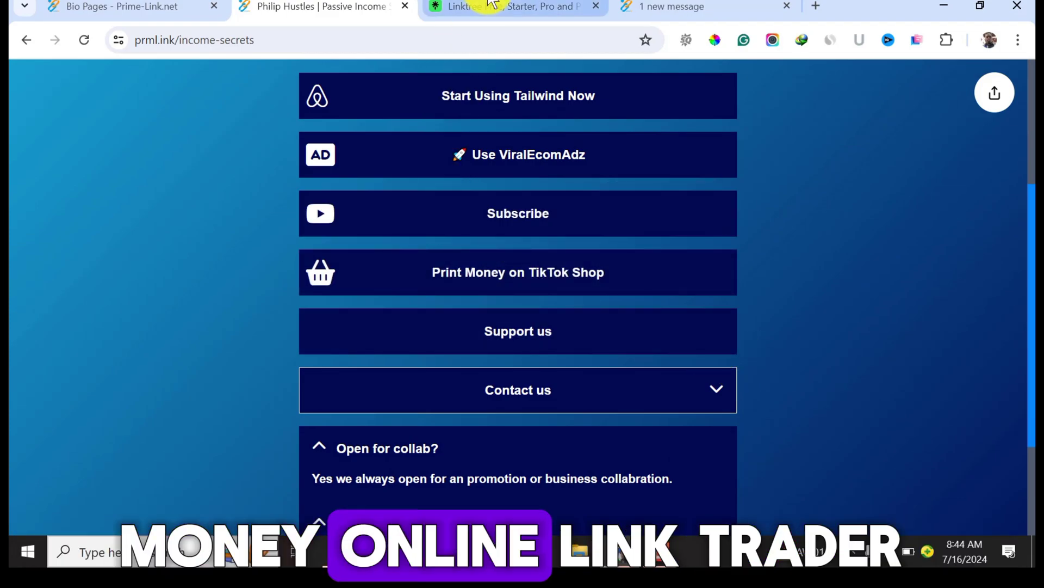
# View Linktree's Free, Starter, Pro and Premium pricing plans and compare the service with the Passive Income Secret bio page
pyautogui.hotkey('ctrl', 'Tab')
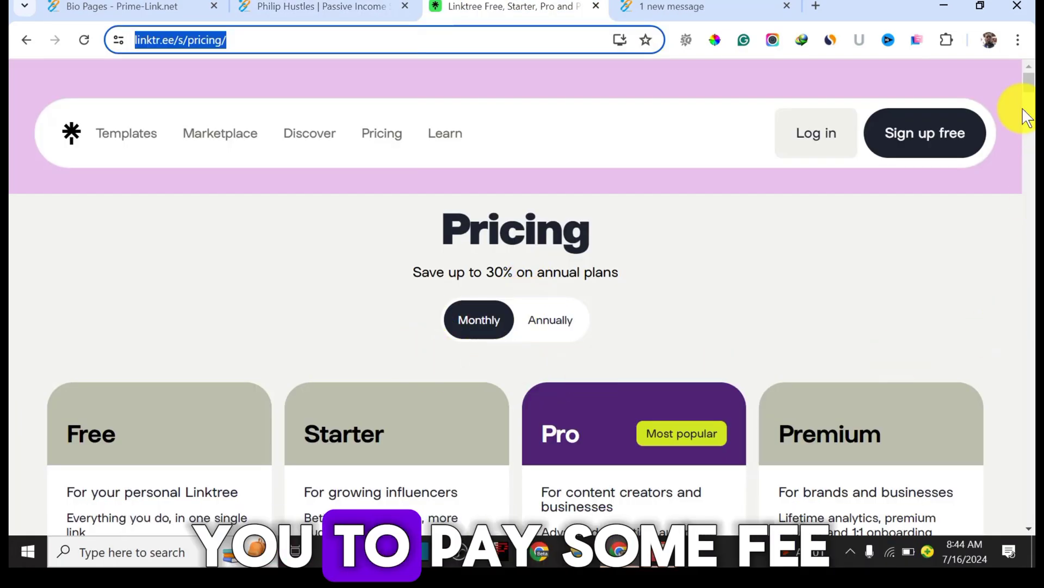
pyautogui.click(1031, 87)
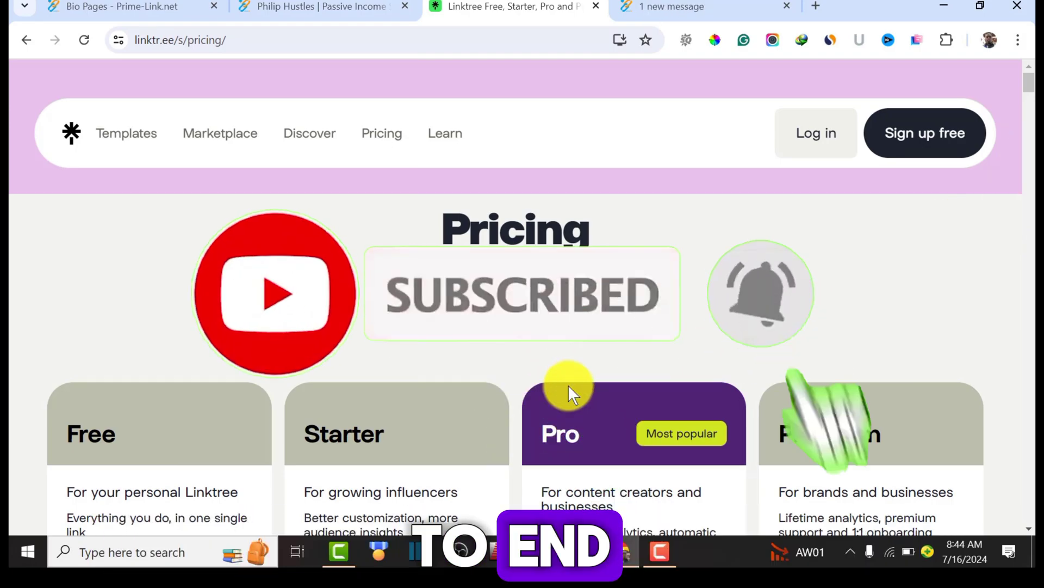
pyautogui.click(312, 7)
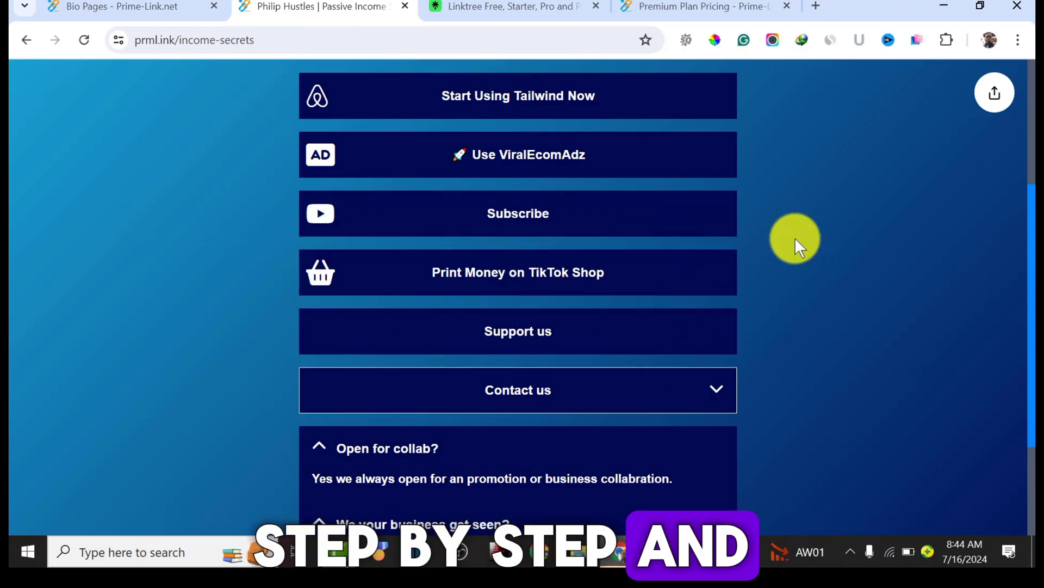
pyautogui.click(476, 6)
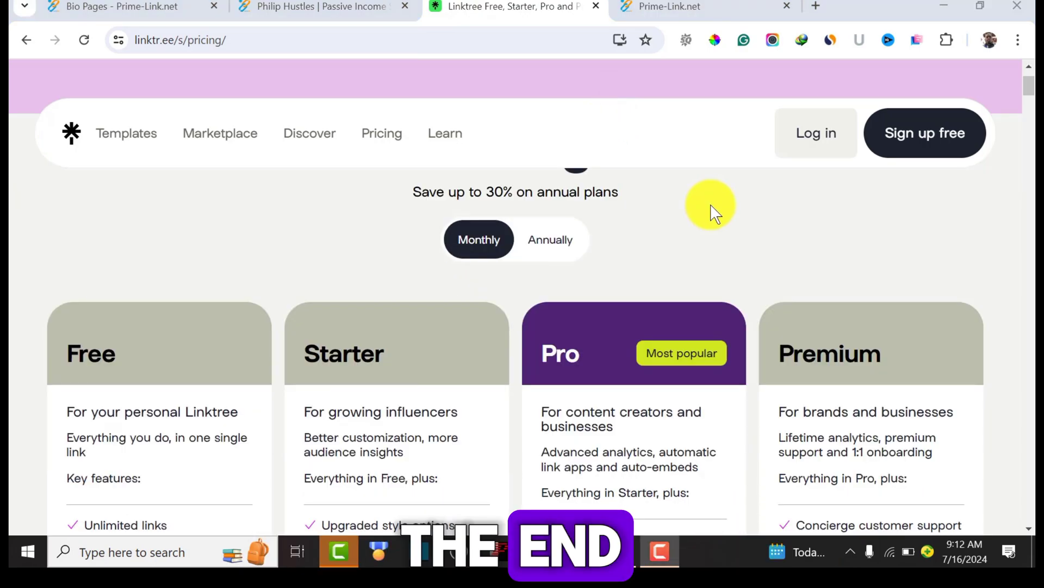
pyautogui.scroll(-3, 711, 210)
# Switch to the Prime-Link home page and examine its link shortener, short link benefits and user location sections
pyautogui.click(696, 5)
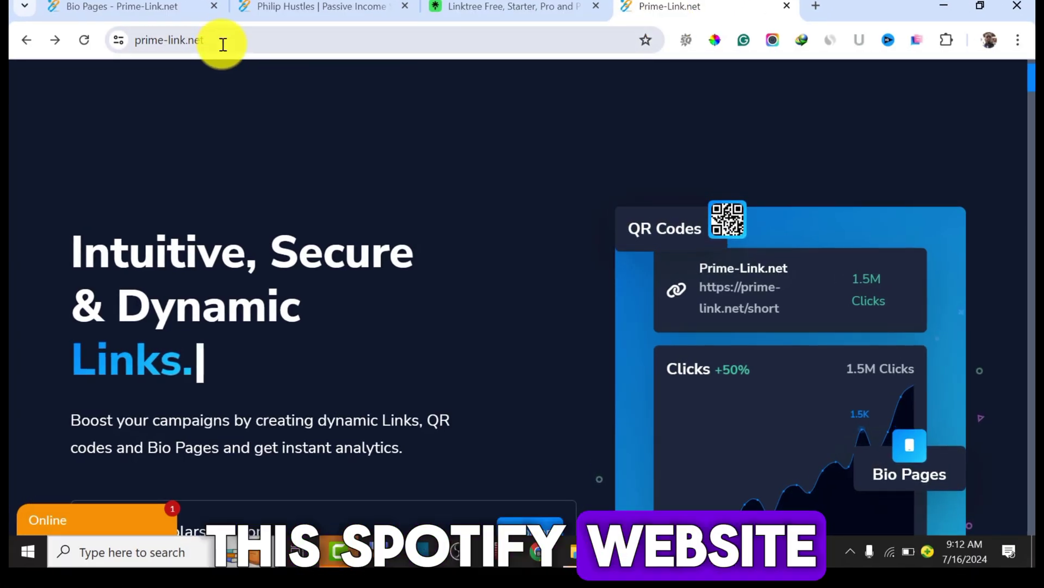
pyautogui.moveTo(233, 35); pyautogui.dragTo(171, 49)
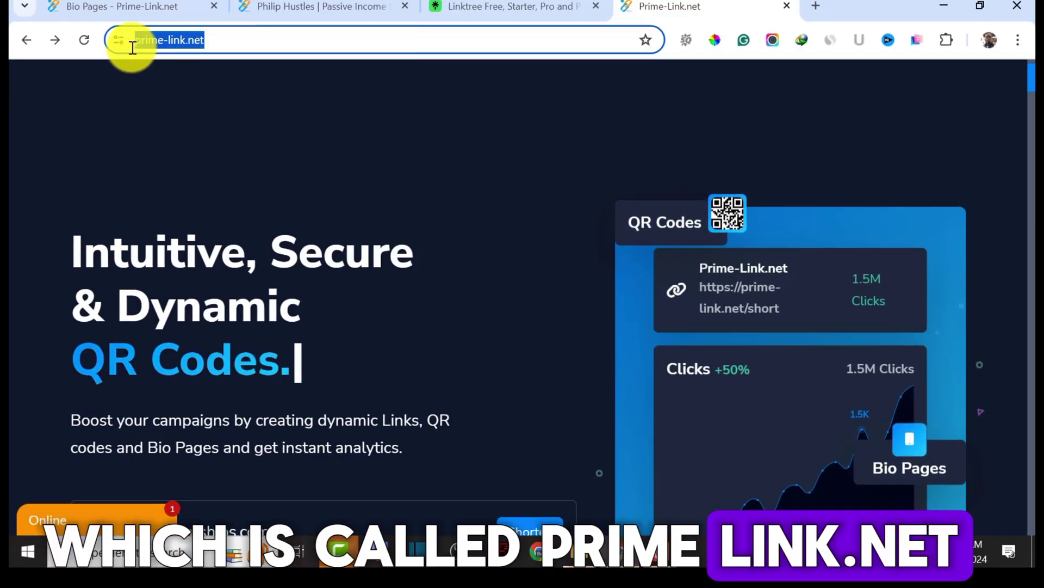
pyautogui.scroll(-3, 321, 346)
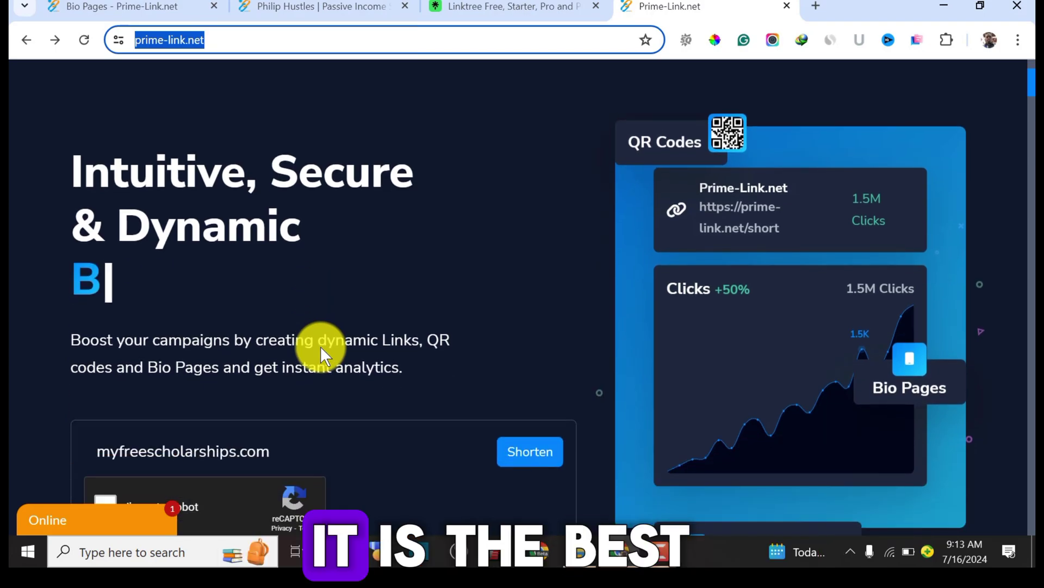
pyautogui.scroll(3, 321, 346)
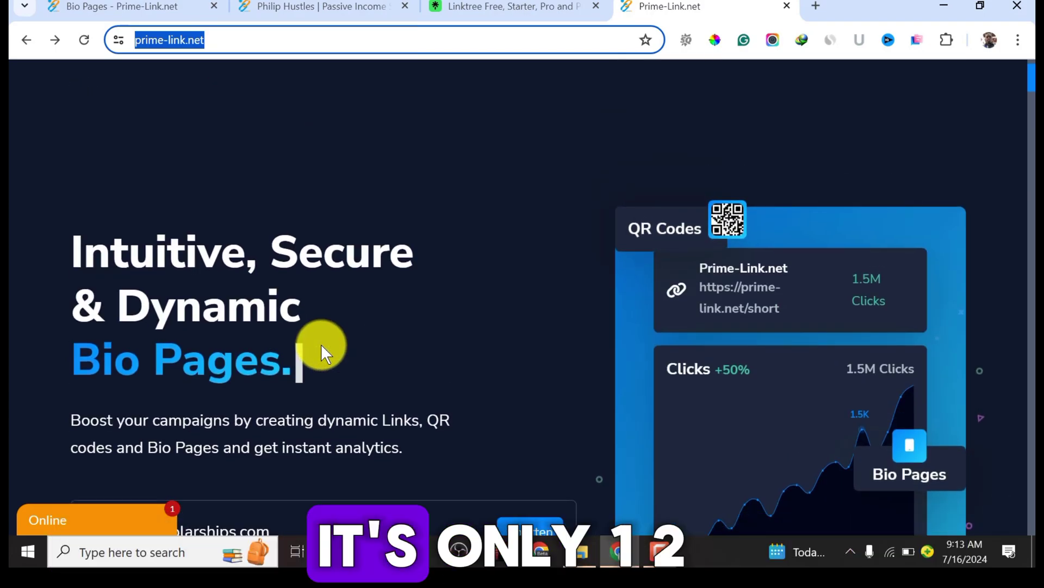
pyautogui.scroll(-3, 320, 344)
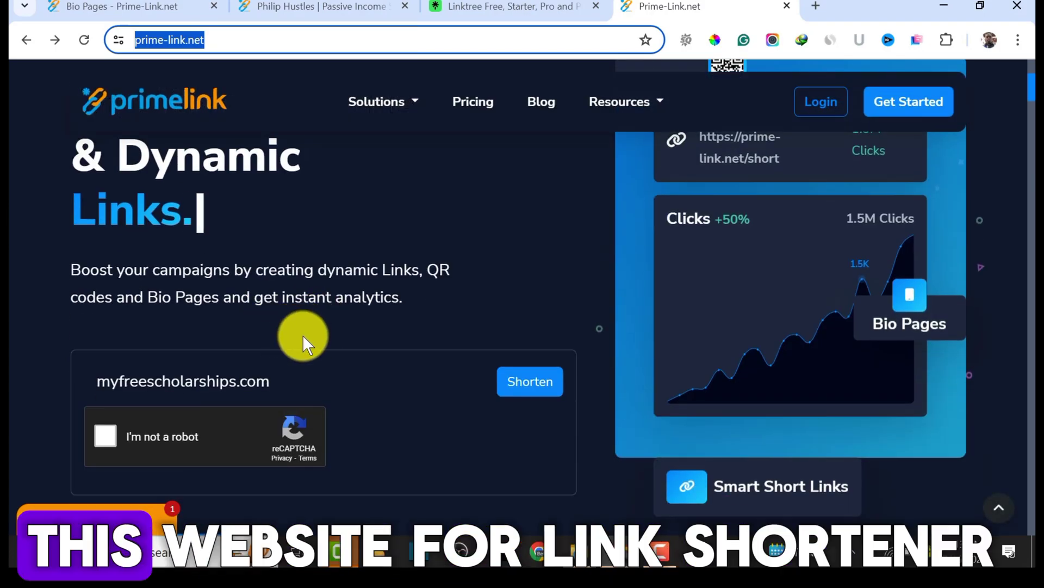
pyautogui.scroll(-3, 376, 370)
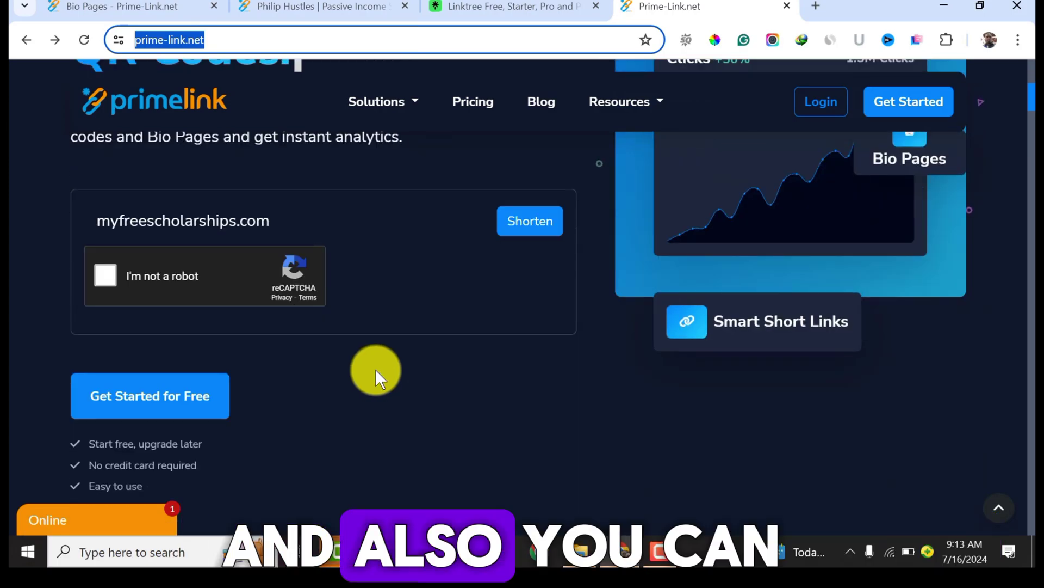
pyautogui.scroll(-8, 506, 360)
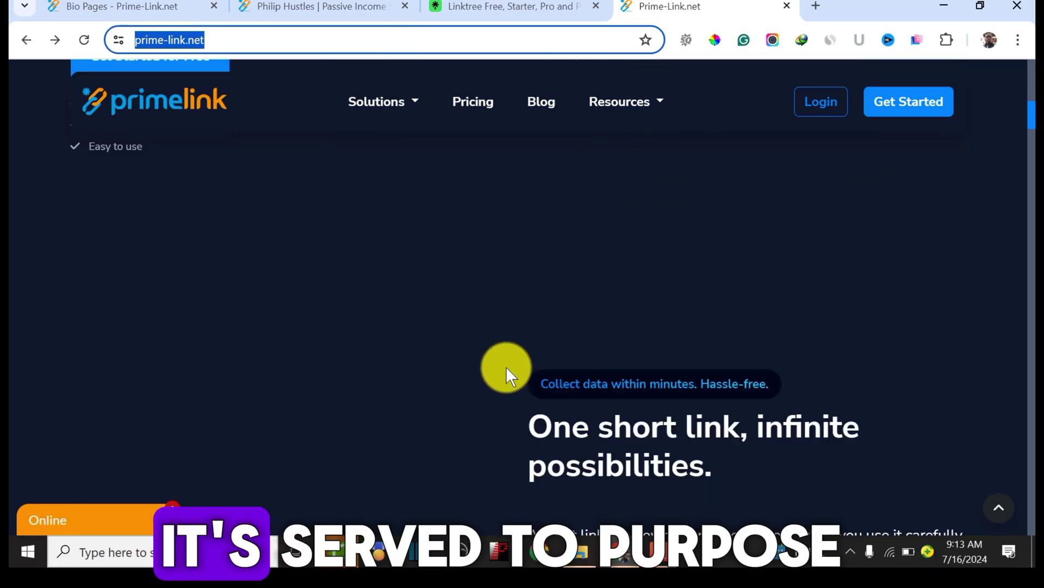
pyautogui.scroll(-5, 506, 368)
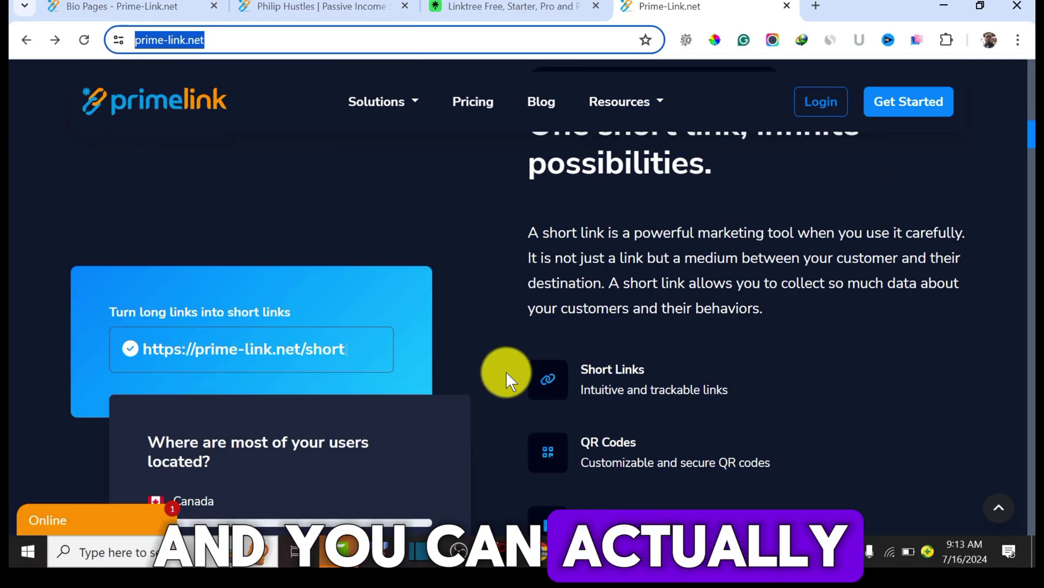
pyautogui.scroll(-3, 506, 370)
pyautogui.scroll(-3, 562, 367)
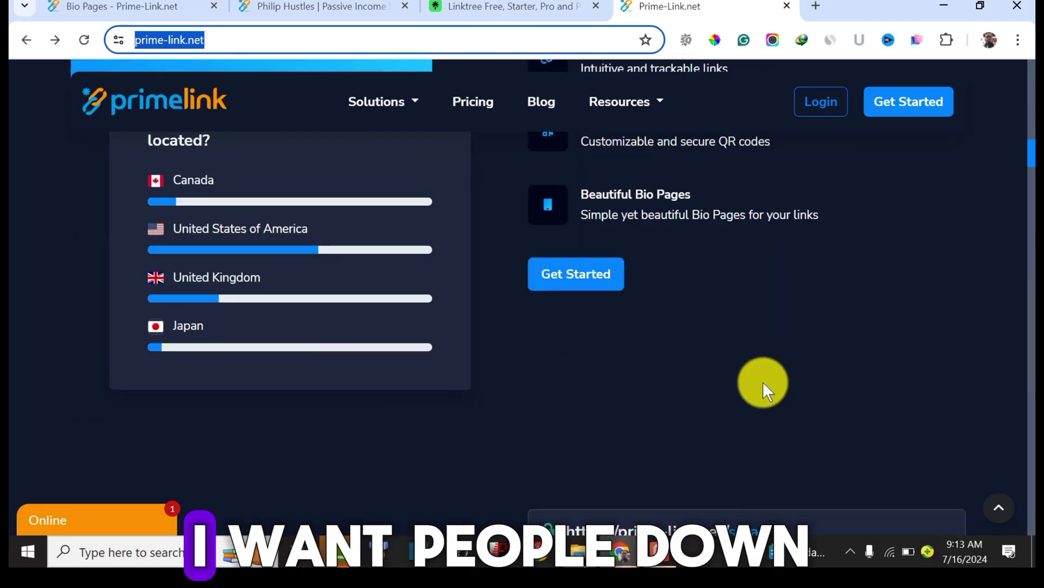
pyautogui.scroll(1, 773, 378)
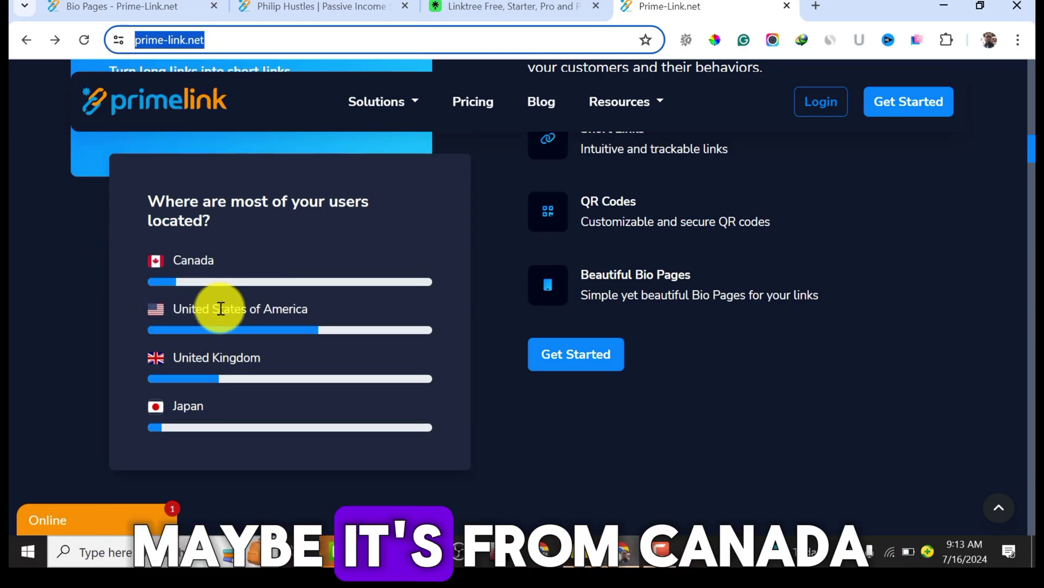
# Examine the home page's Smart Deep Linking apps, feature cards and team collaboration section
pyautogui.scroll(-3, 308, 302)
pyautogui.scroll(-3, 327, 286)
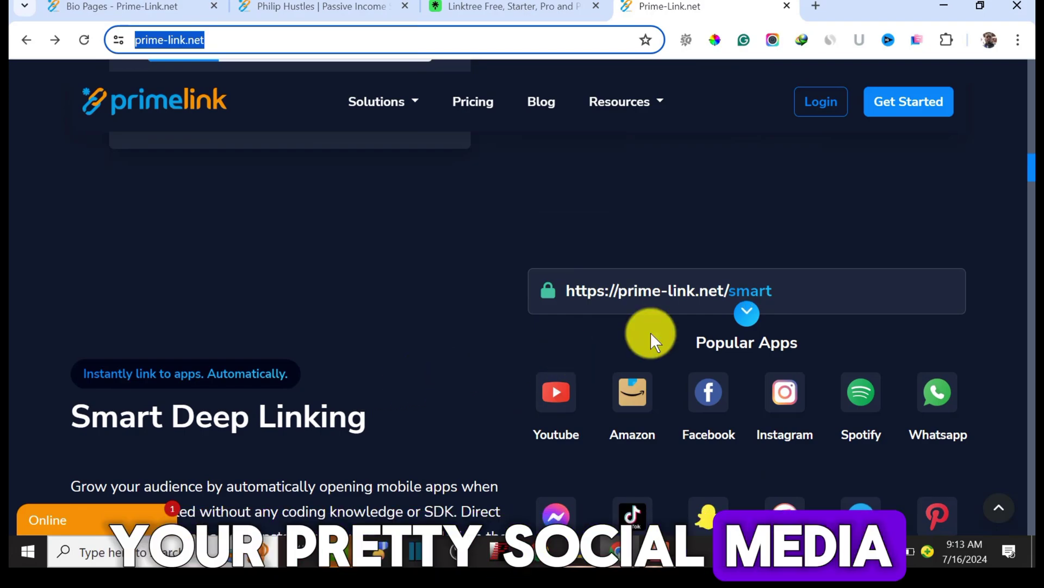
pyautogui.scroll(-3, 606, 390)
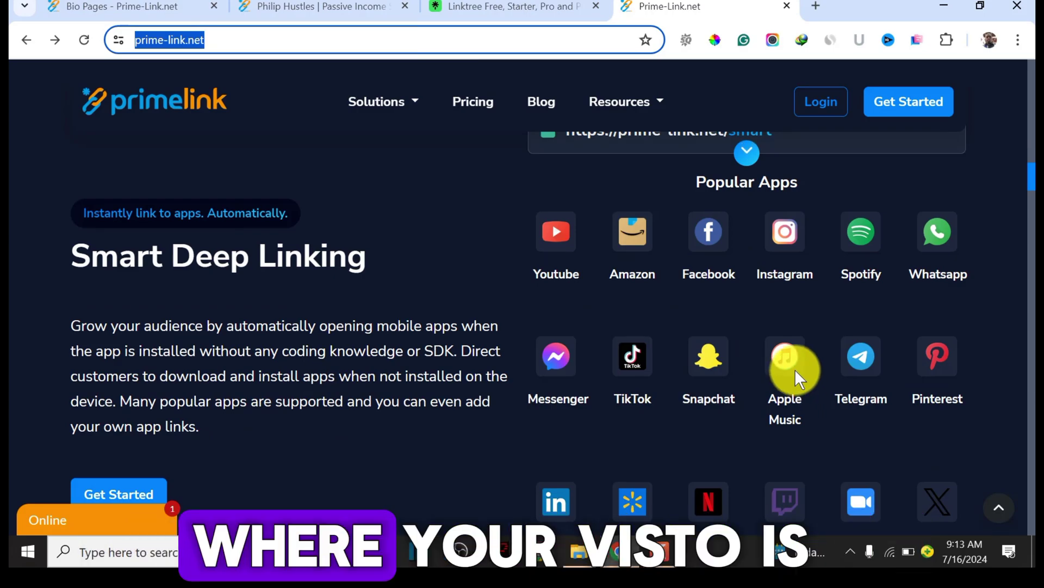
pyautogui.scroll(-3, 795, 369)
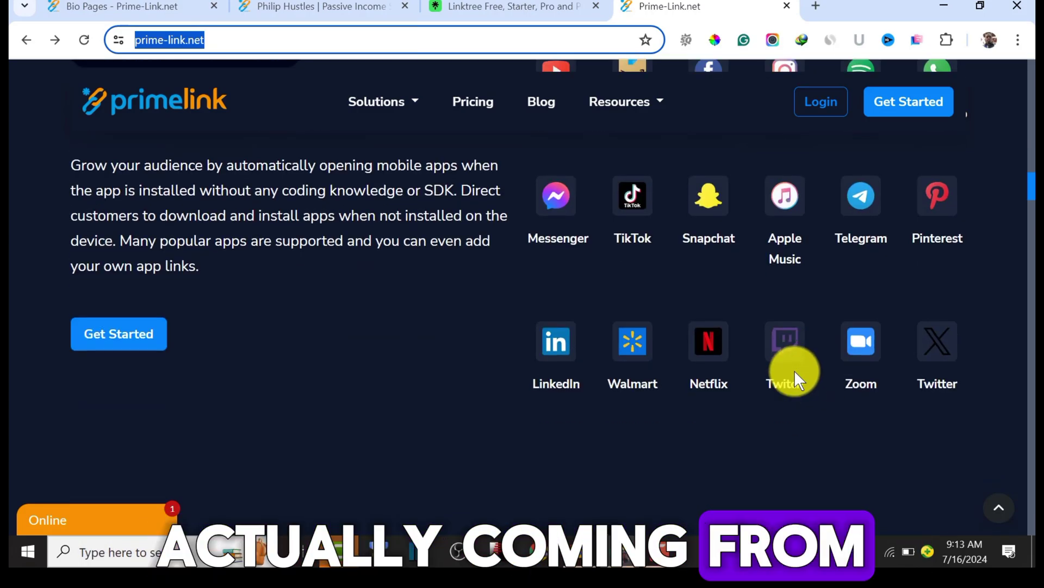
pyautogui.scroll(-3, 795, 370)
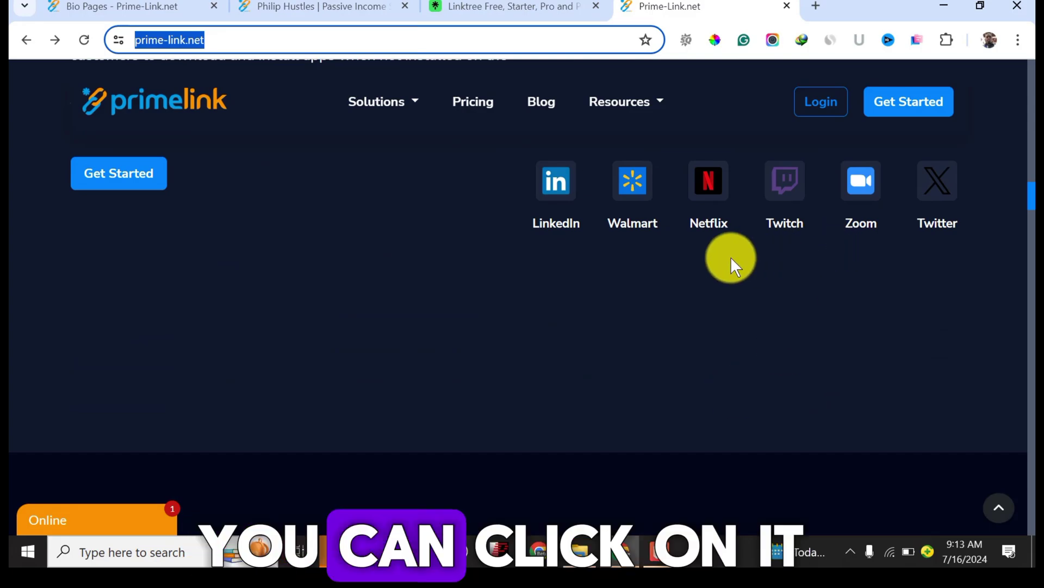
pyautogui.scroll(-10, 730, 257)
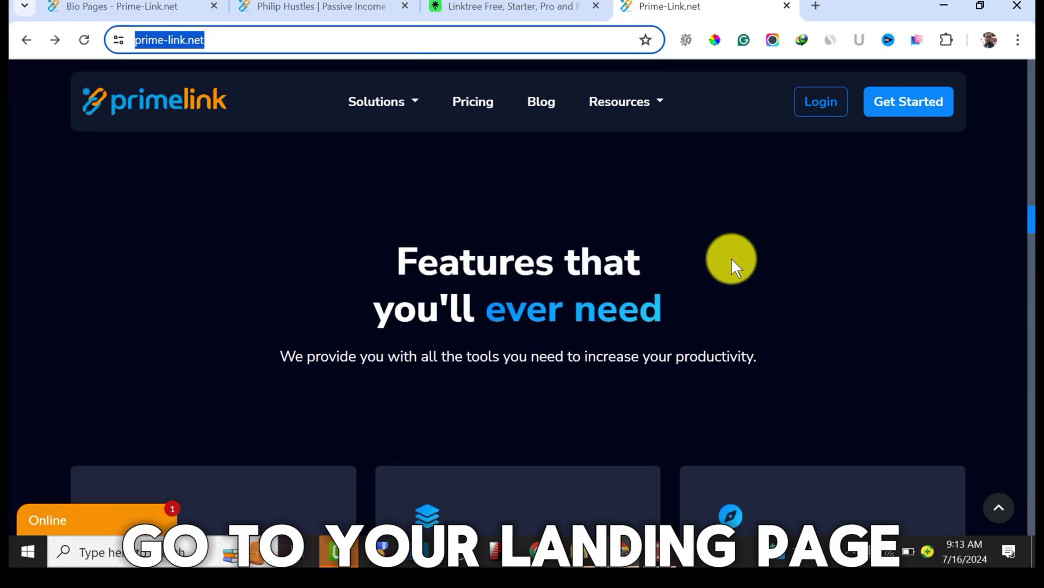
pyautogui.scroll(-12, 741, 253)
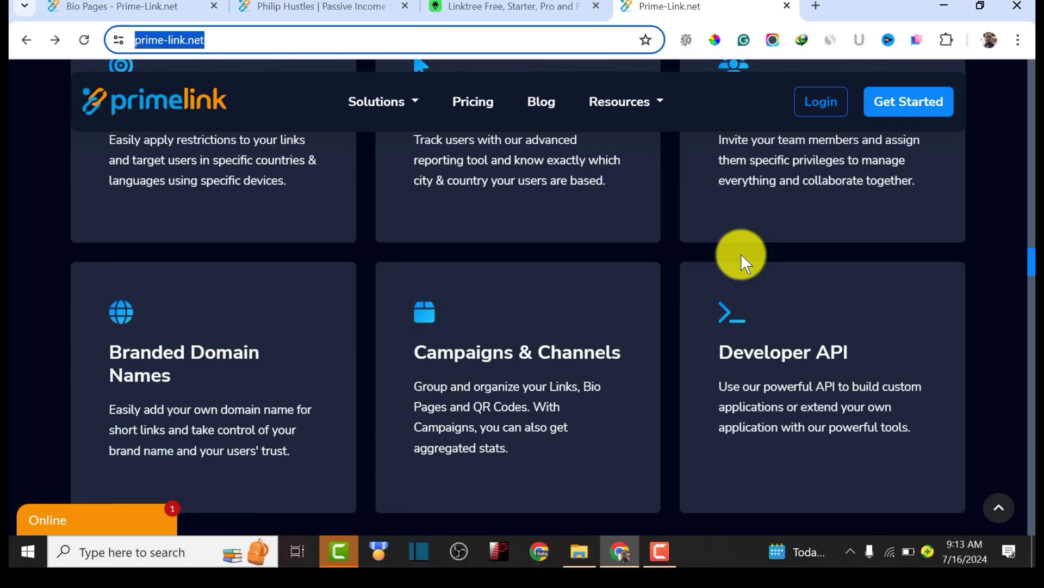
pyautogui.scroll(-12, 741, 254)
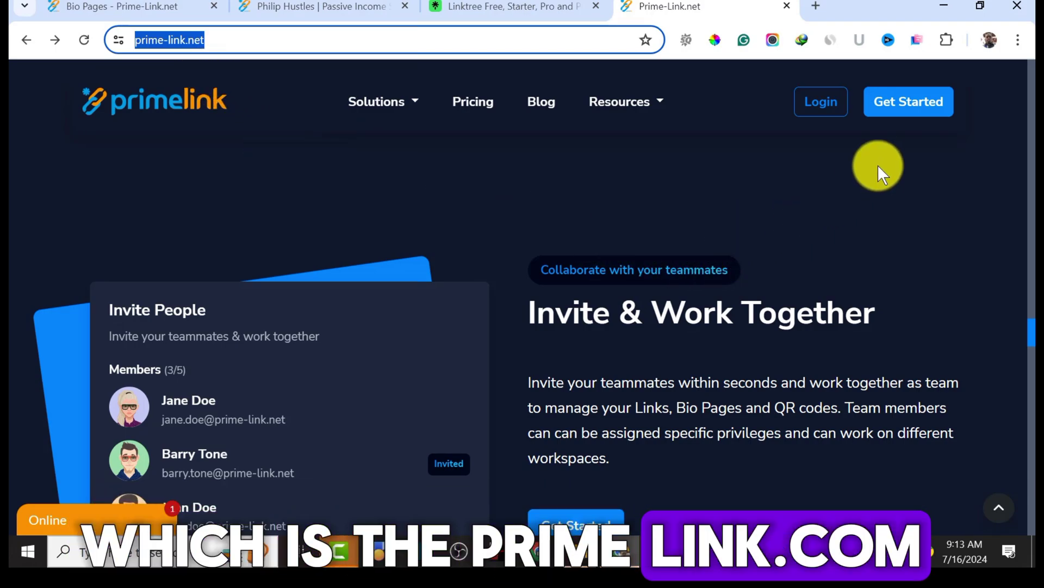
# Open the Prime-Link account registration form and review its Google sign-in option and account fields
pyautogui.click(908, 111)
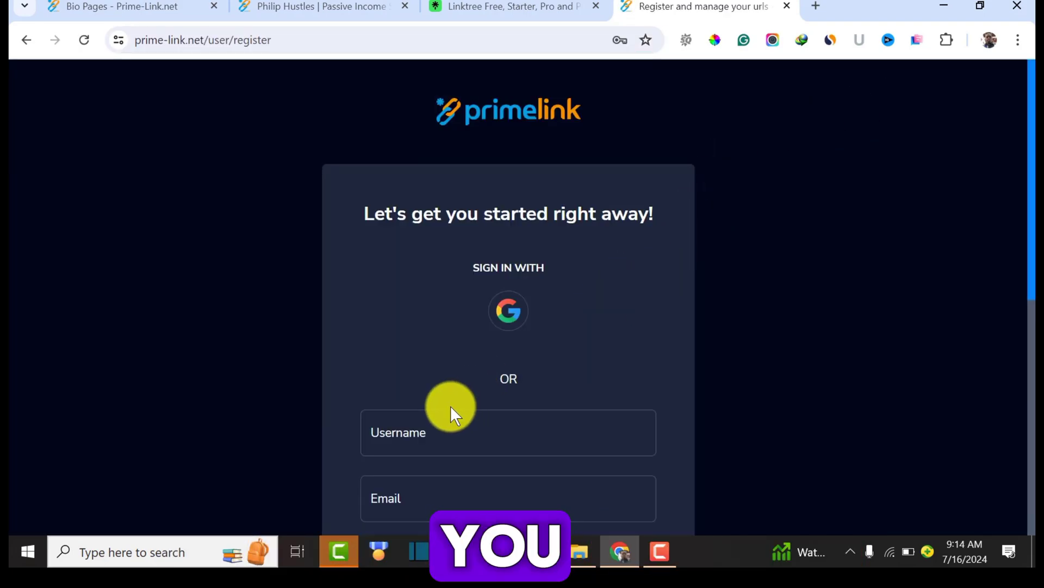
pyautogui.scroll(-3, 407, 362)
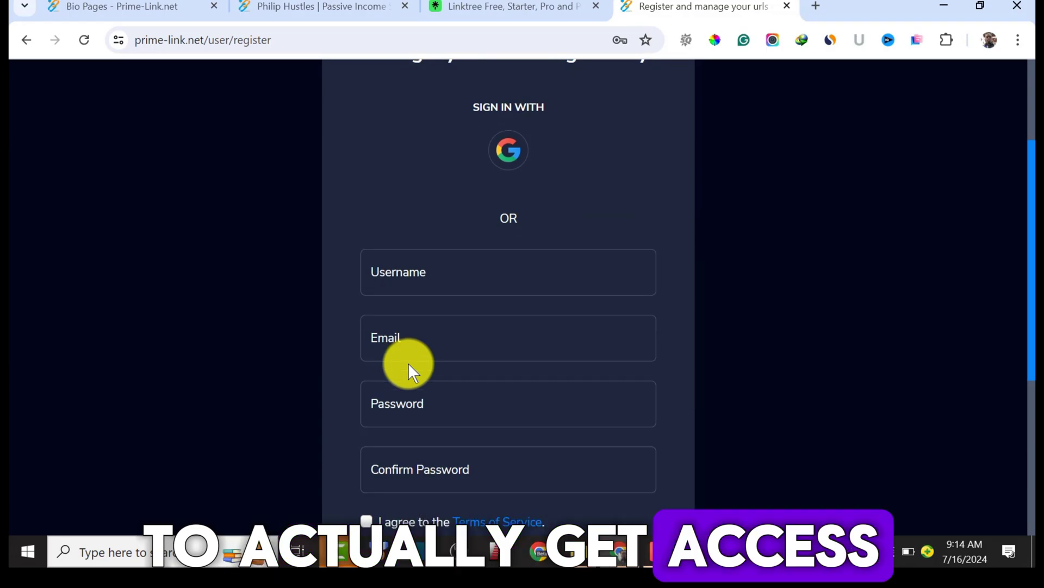
pyautogui.scroll(3, 408, 362)
pyautogui.scroll(-1, 408, 362)
pyautogui.scroll(-2, 408, 362)
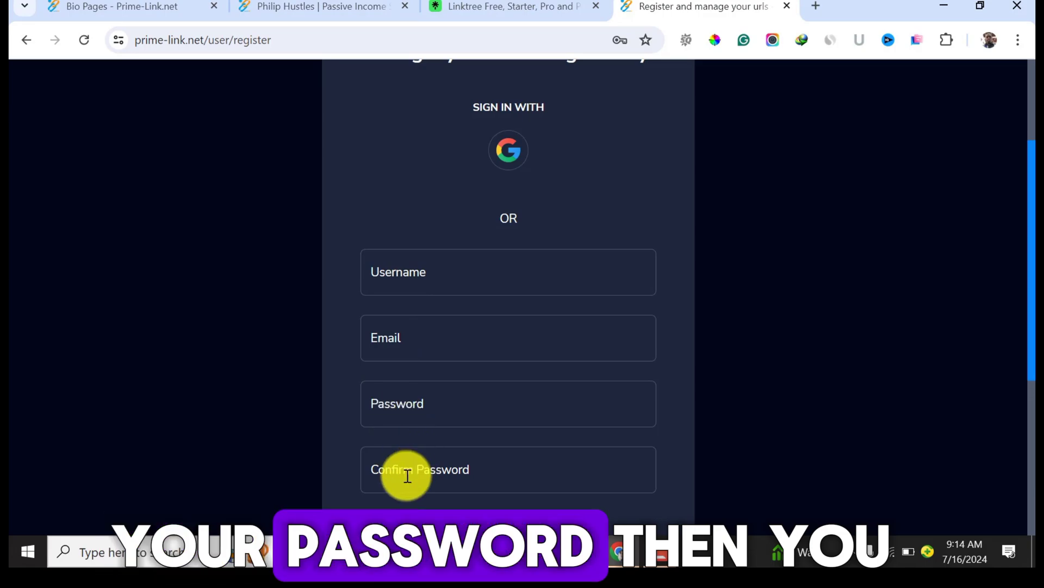
# Accept the Terms of Service on the registration form and open its robot check, leaving the image challenge unsolved
pyautogui.scroll(-1, 405, 468)
pyautogui.scroll(-2, 441, 401)
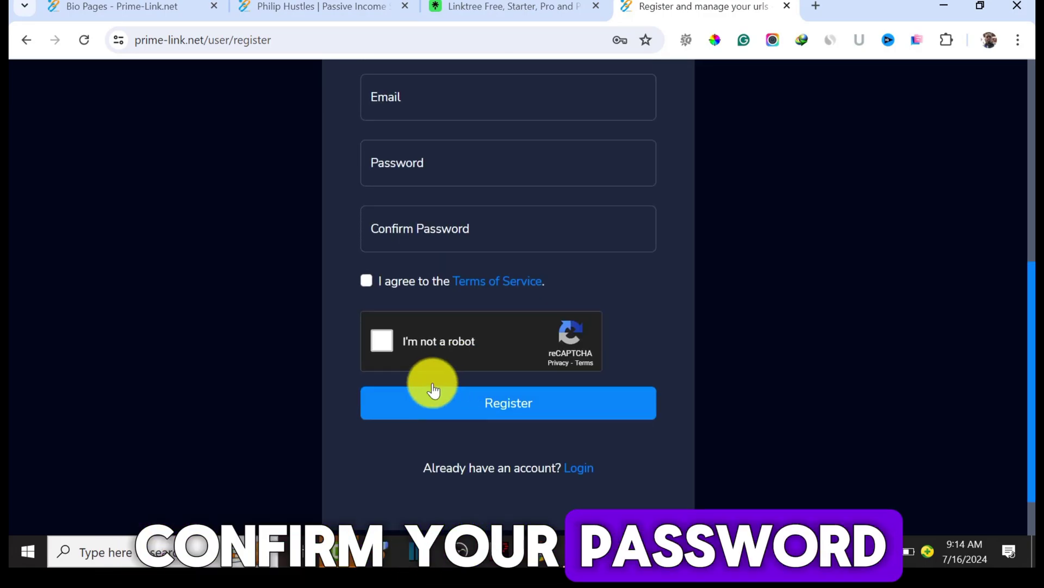
pyautogui.click(366, 280)
pyautogui.click(384, 344)
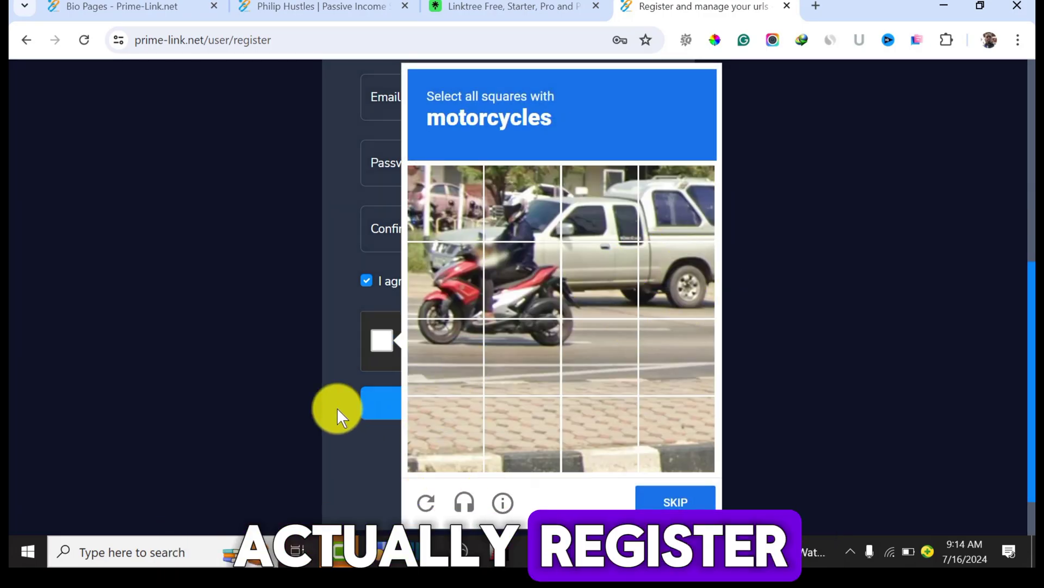
pyautogui.click(337, 407)
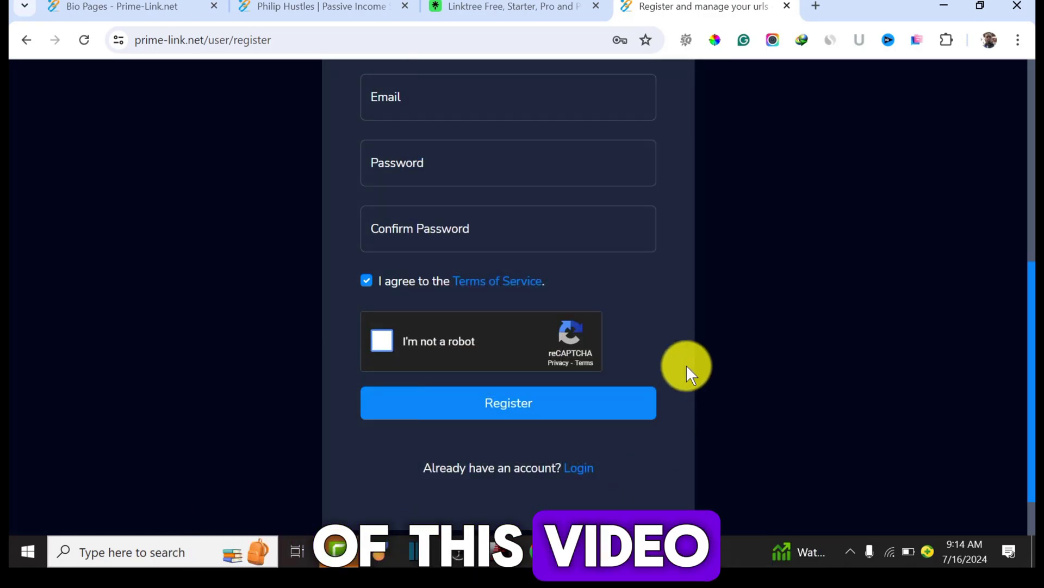
# Switch from the registration form to the login page for existing Prime-Link accounts
pyautogui.scroll(1, 686, 366)
pyautogui.scroll(4, 686, 364)
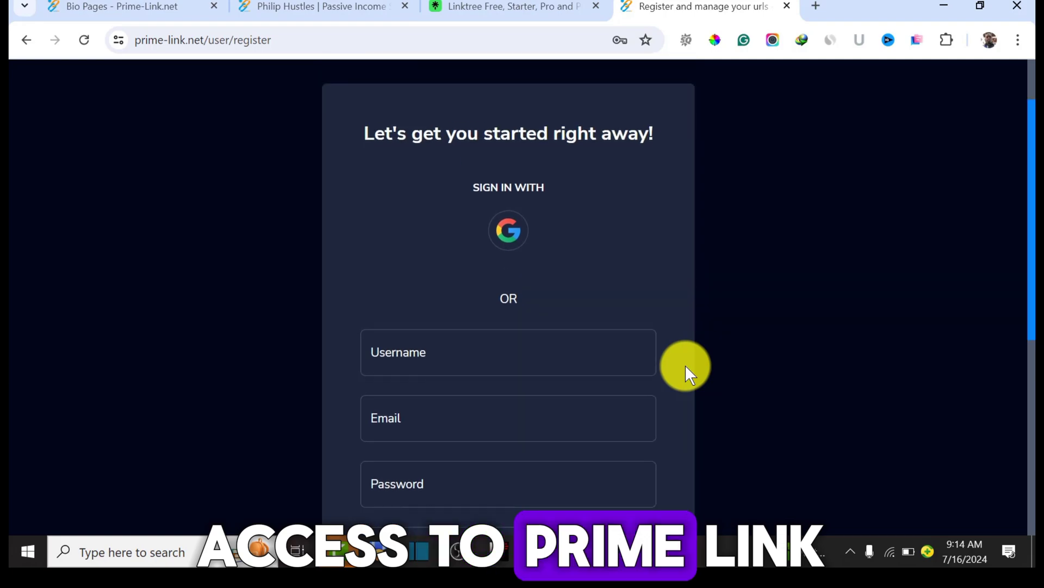
pyautogui.scroll(-3, 684, 364)
pyautogui.scroll(-3, 684, 363)
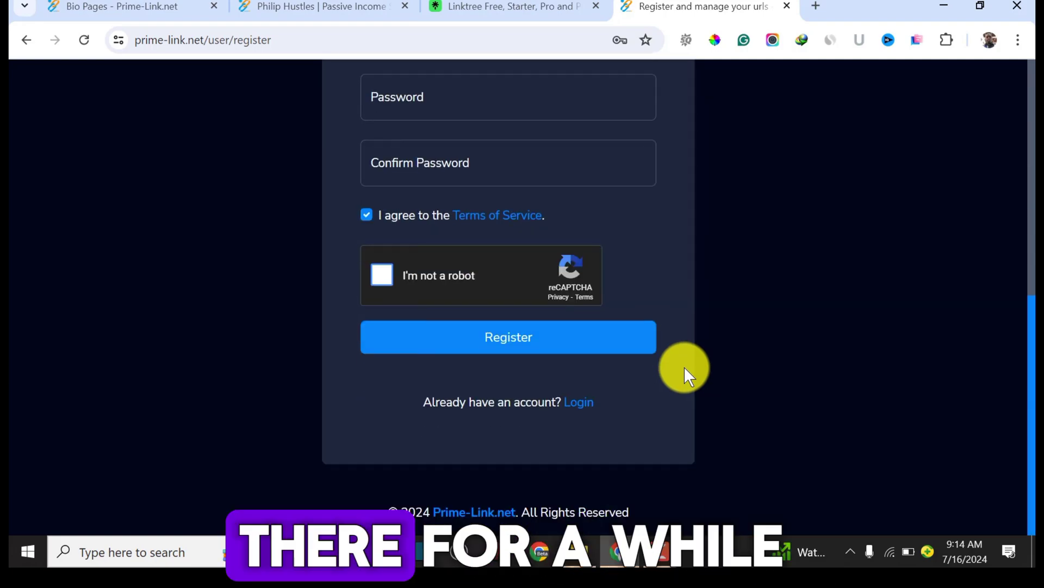
pyautogui.click(574, 405)
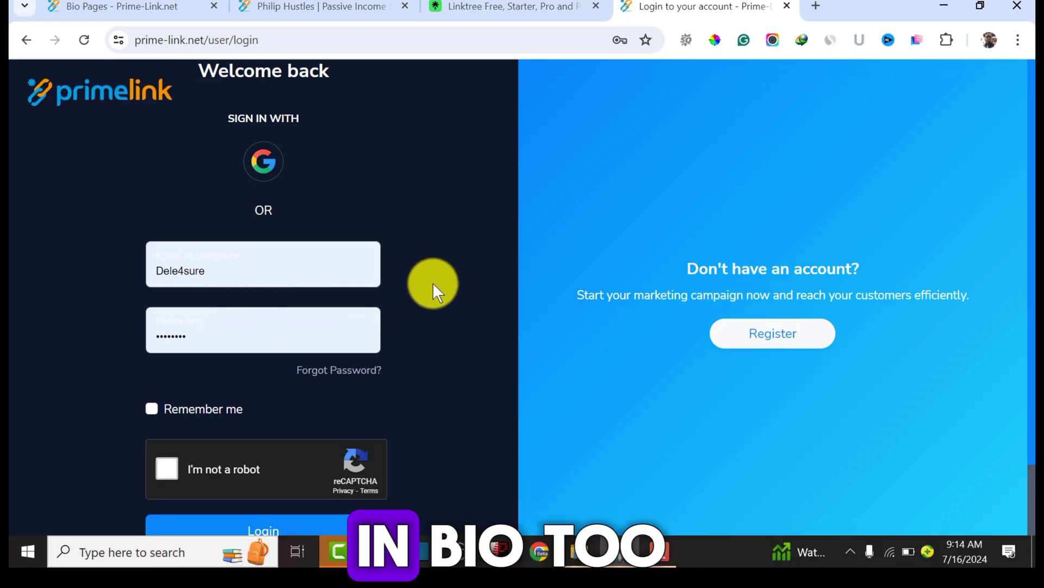
# Enable Remember me on the login form and complete the bicycles image challenge of the robot check
pyautogui.click(150, 408)
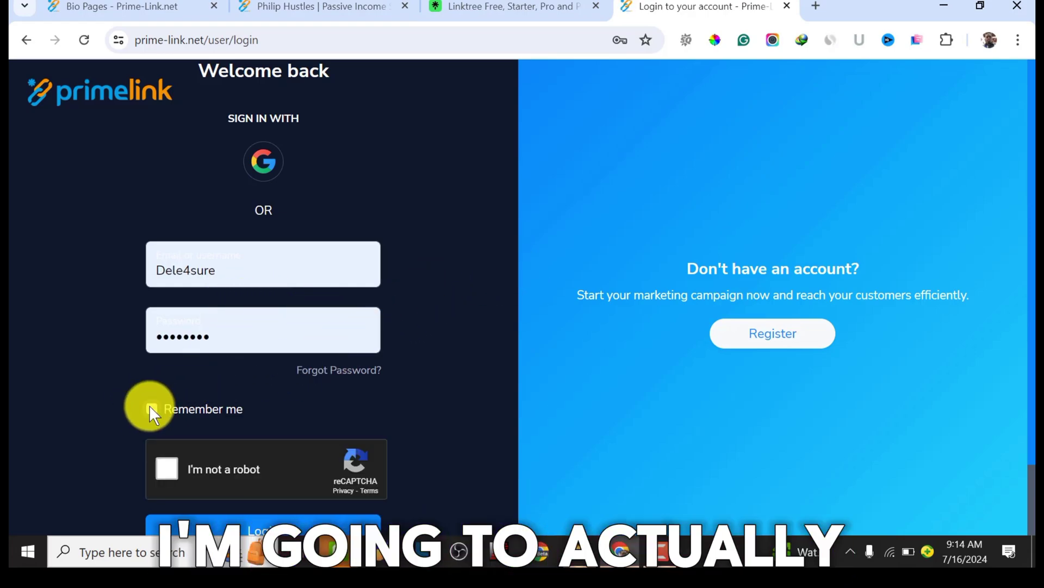
pyautogui.click(165, 467)
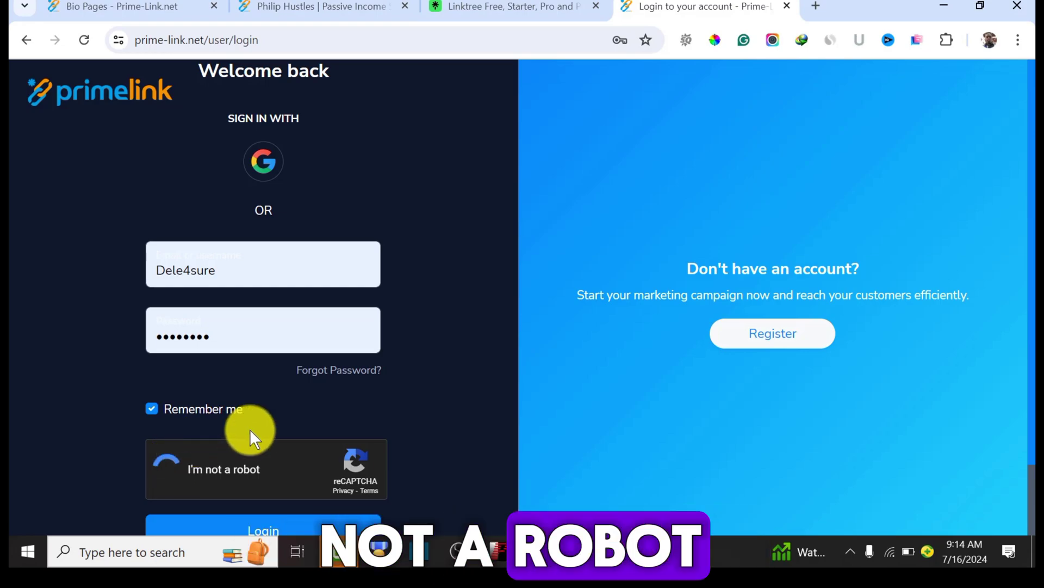
pyautogui.click(365, 274)
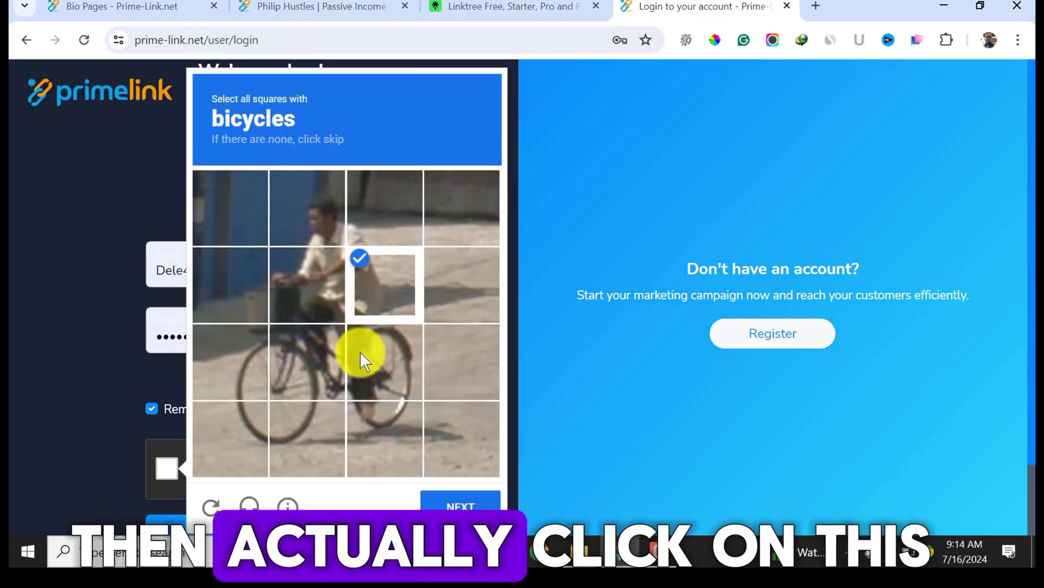
pyautogui.click(370, 404)
pyautogui.click(377, 387)
pyautogui.click(312, 356)
pyautogui.click(292, 228)
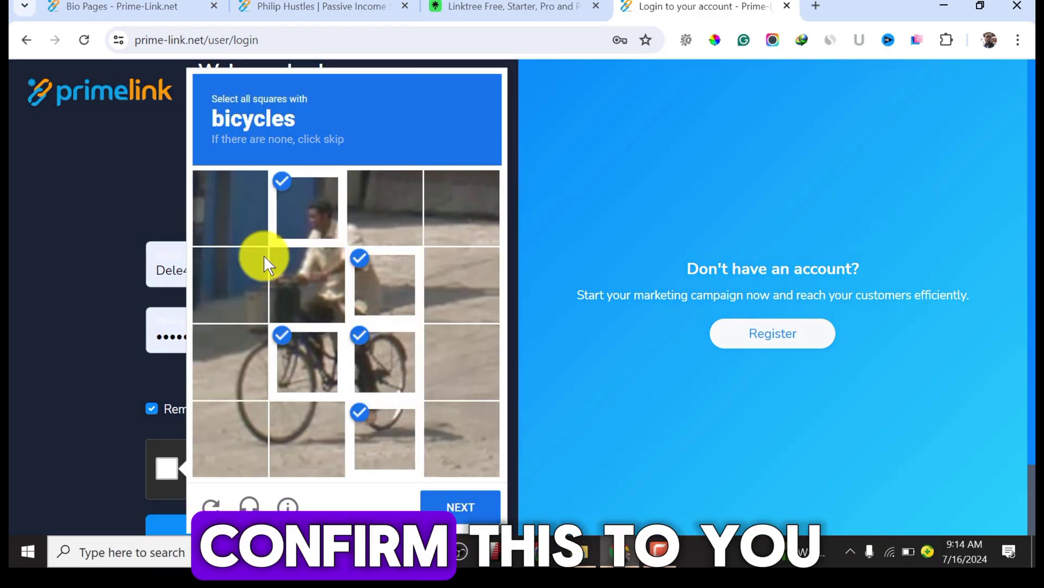
pyautogui.click(240, 346)
pyautogui.click(325, 444)
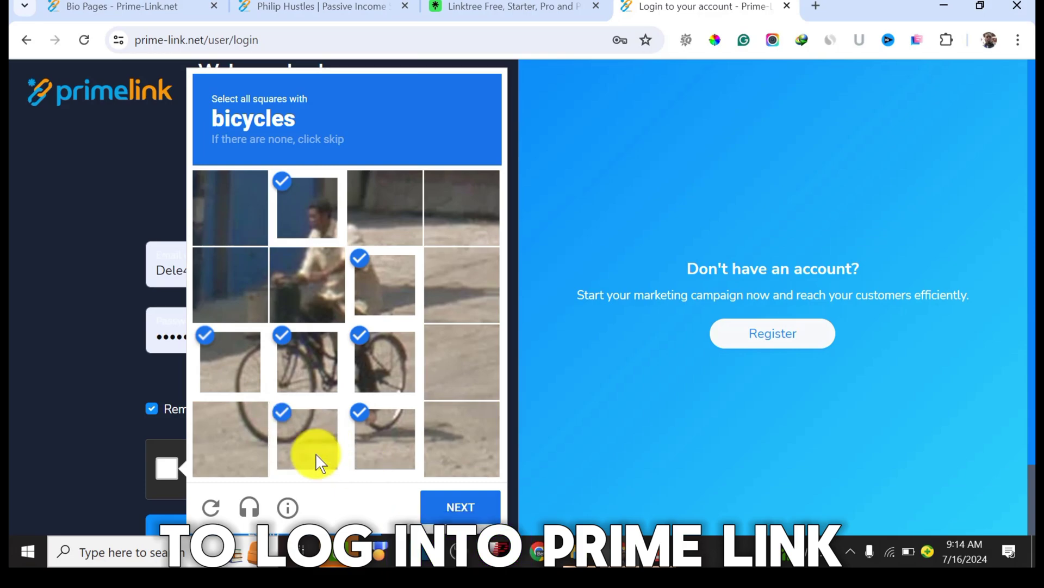
pyautogui.click(240, 426)
pyautogui.click(463, 505)
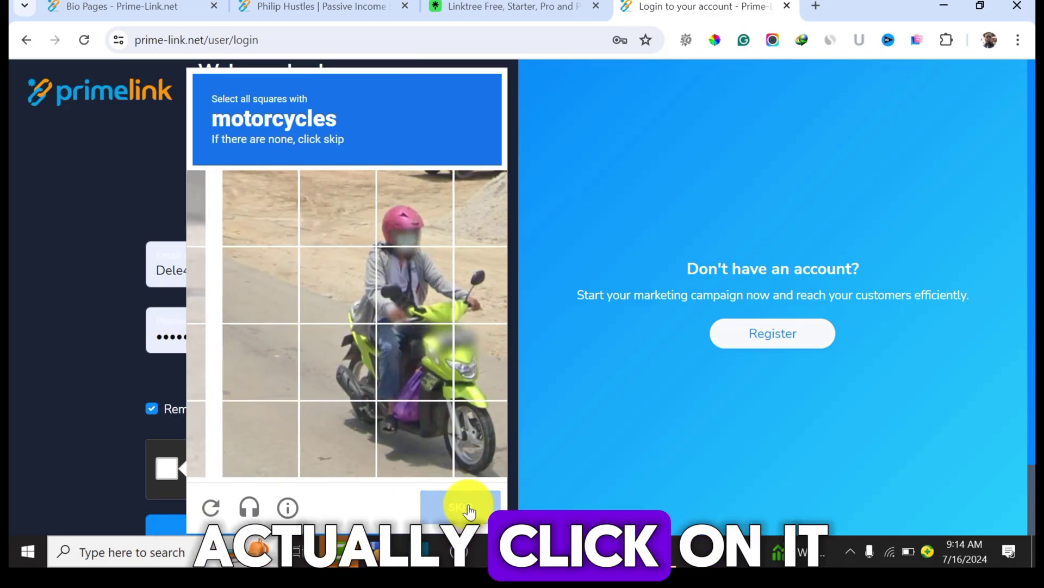
# Complete the motorcycles image challenge and log in to the Prime-Link account with the prefilled credentials
pyautogui.click(367, 273)
pyautogui.click(378, 211)
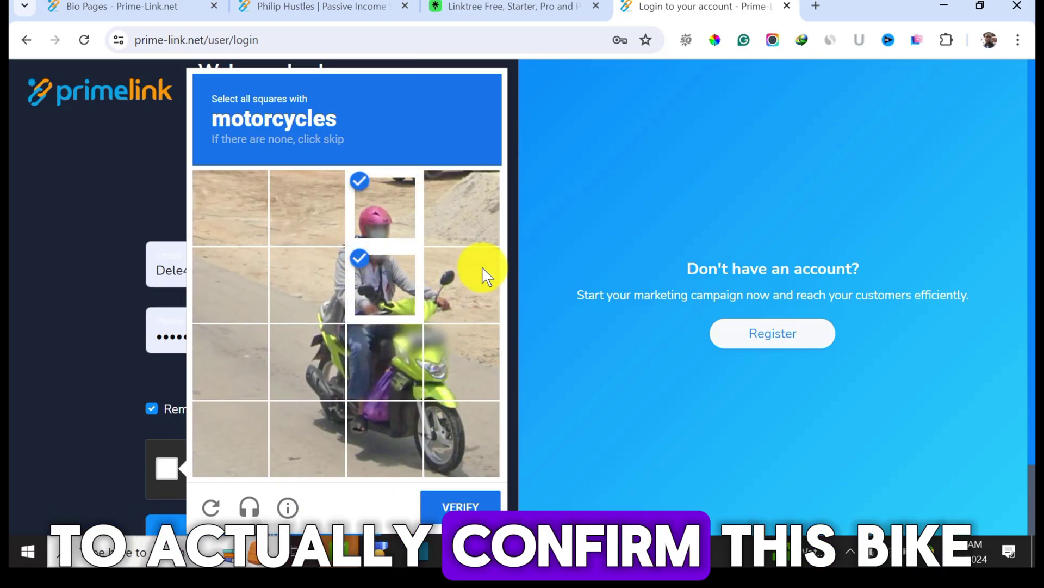
pyautogui.click(436, 447)
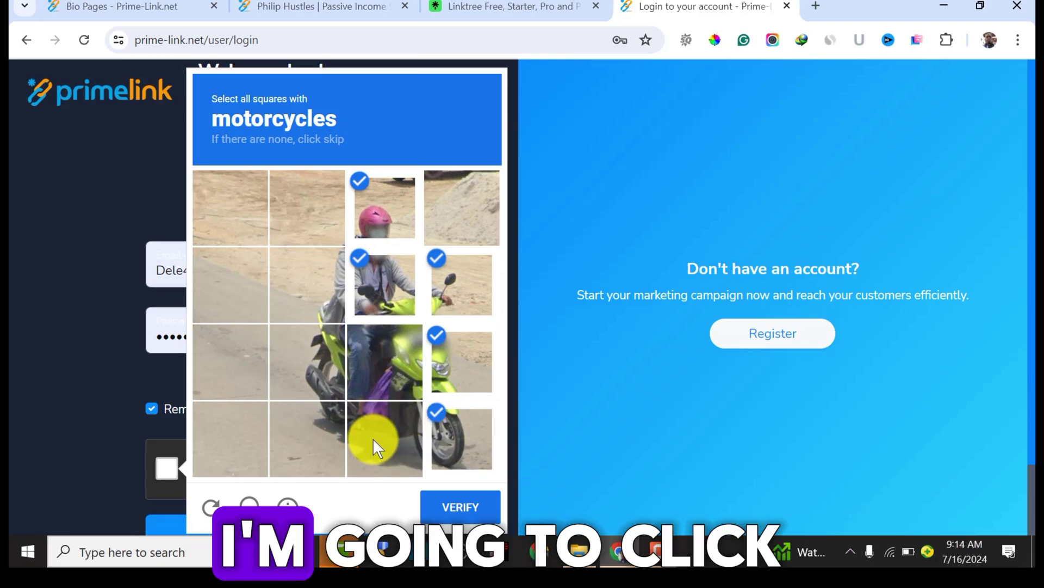
pyautogui.click(374, 354)
pyautogui.click(298, 442)
pyautogui.click(322, 292)
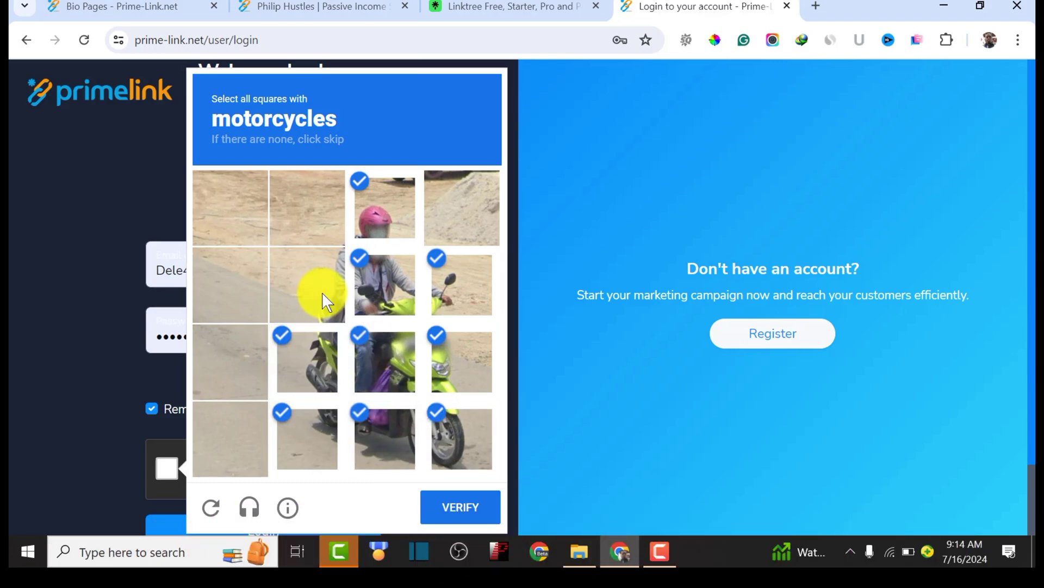
pyautogui.click(447, 508)
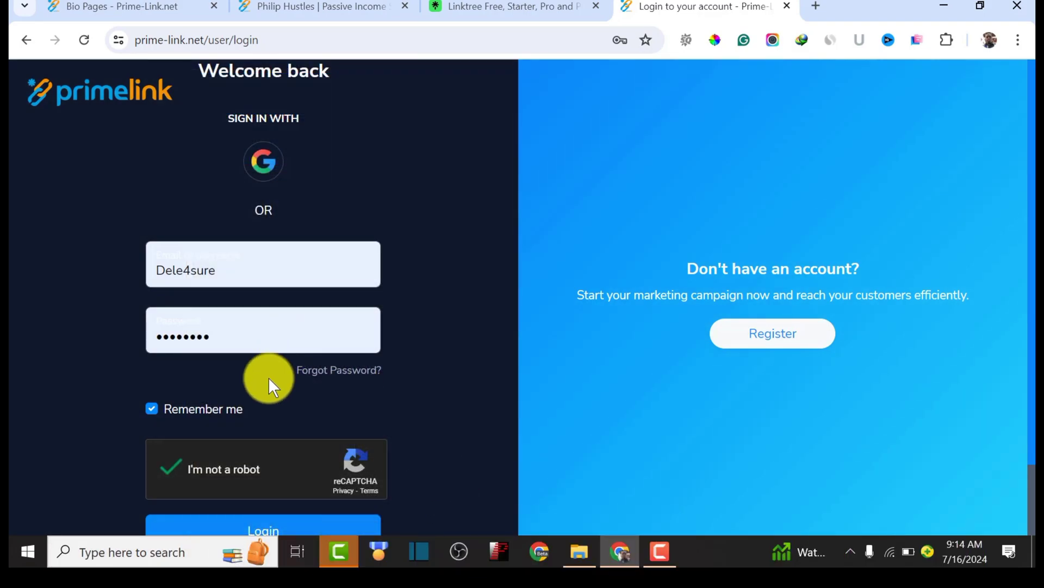
pyautogui.scroll(-2, 264, 426)
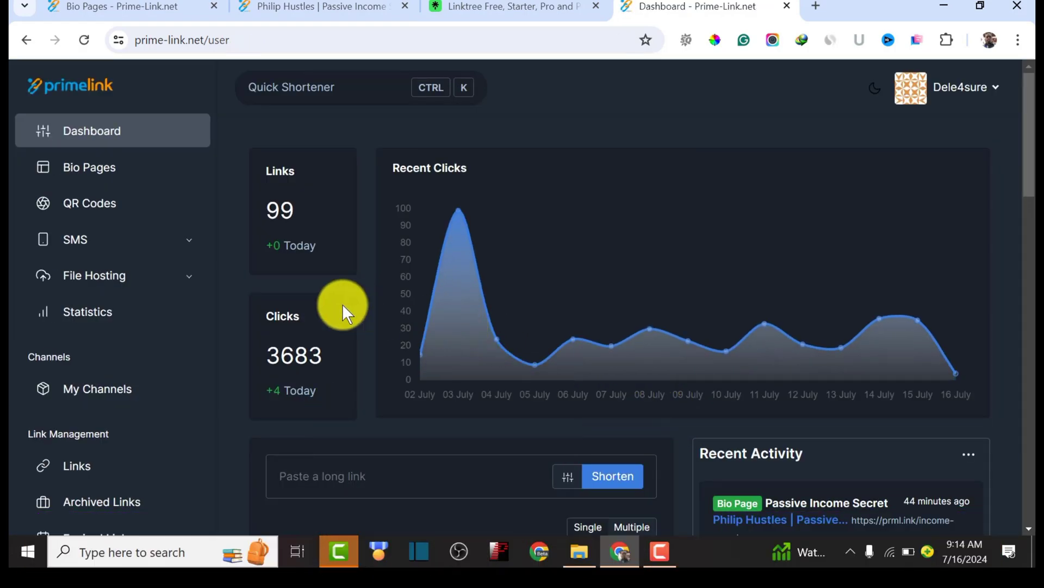
# Examine the dashboard's click chart, link shortener, recent links and recent visitor activity
pyautogui.scroll(-5, 552, 314)
pyautogui.scroll(4, 551, 314)
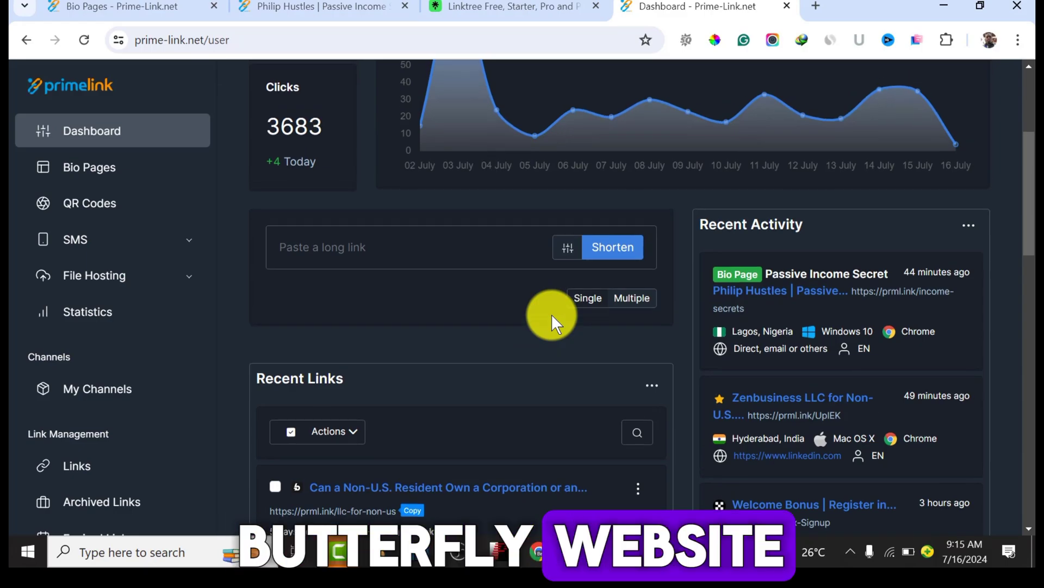
pyautogui.scroll(-4, 857, 258)
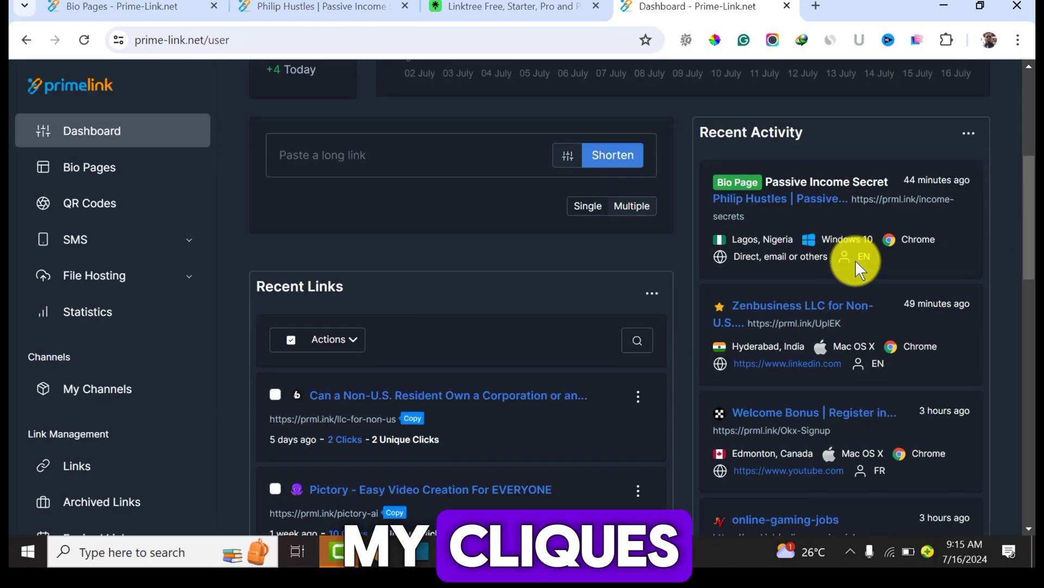
pyautogui.scroll(-2, 767, 180)
pyautogui.scroll(-13, 773, 196)
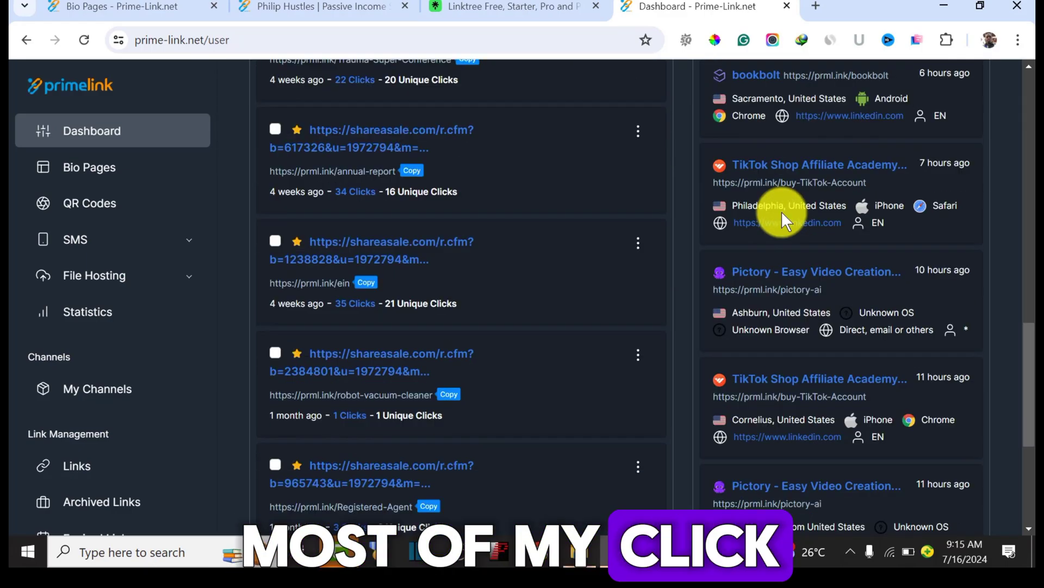
pyautogui.scroll(2, 781, 218)
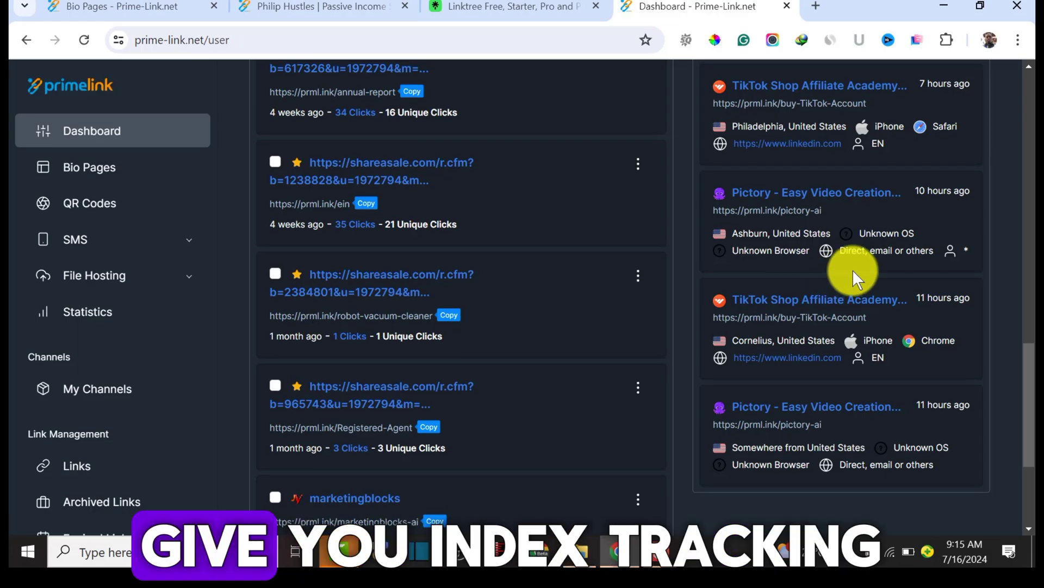
pyautogui.scroll(5, 853, 269)
pyautogui.scroll(1, 422, 273)
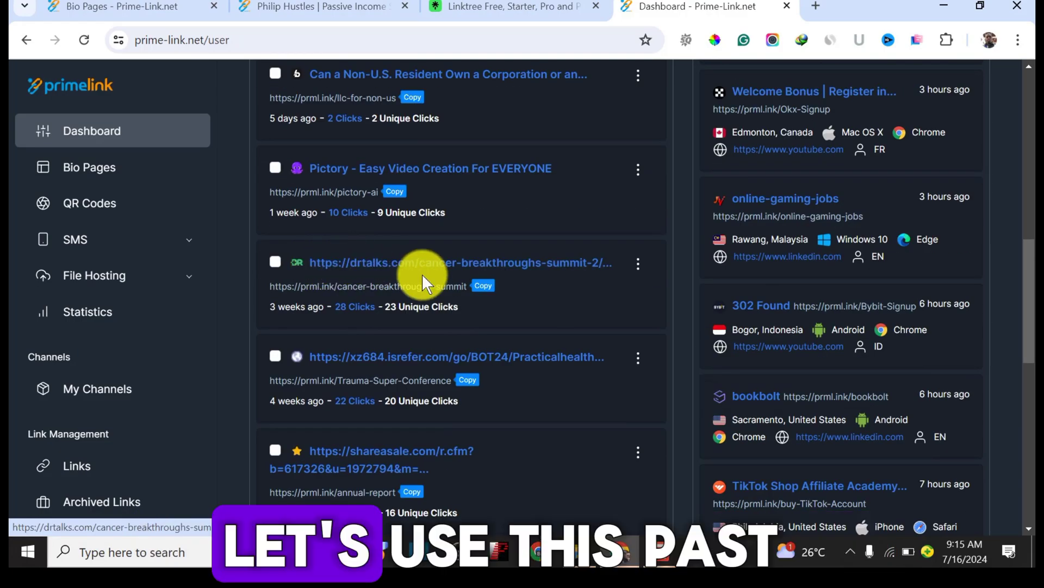
# Open the statistics of the cancer-breakthroughs-summit link and examine its summary, clicks chart and recent activity by location
pyautogui.click(636, 267)
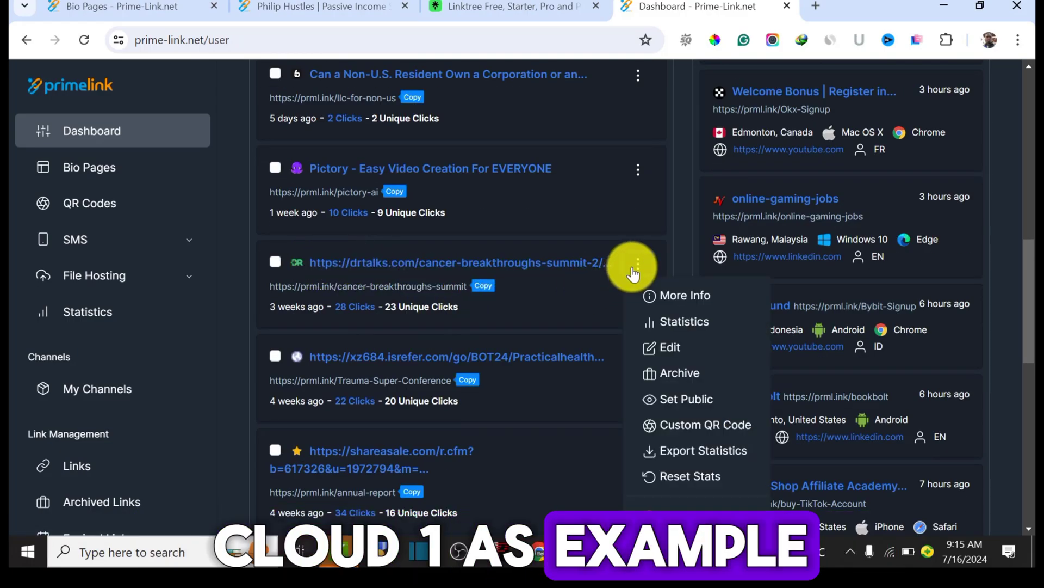
pyautogui.click(670, 320)
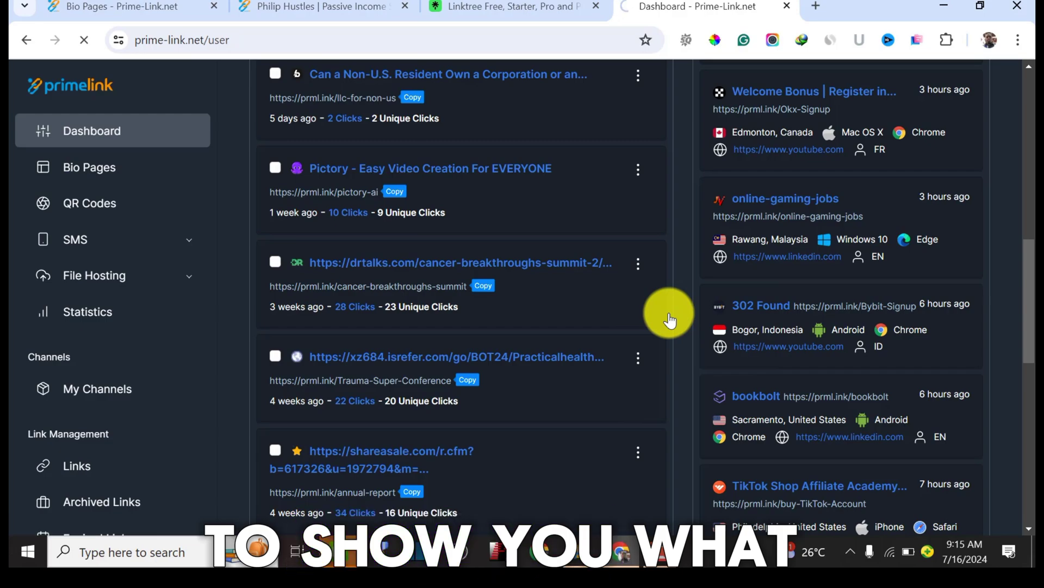
pyautogui.scroll(-1, 690, 315)
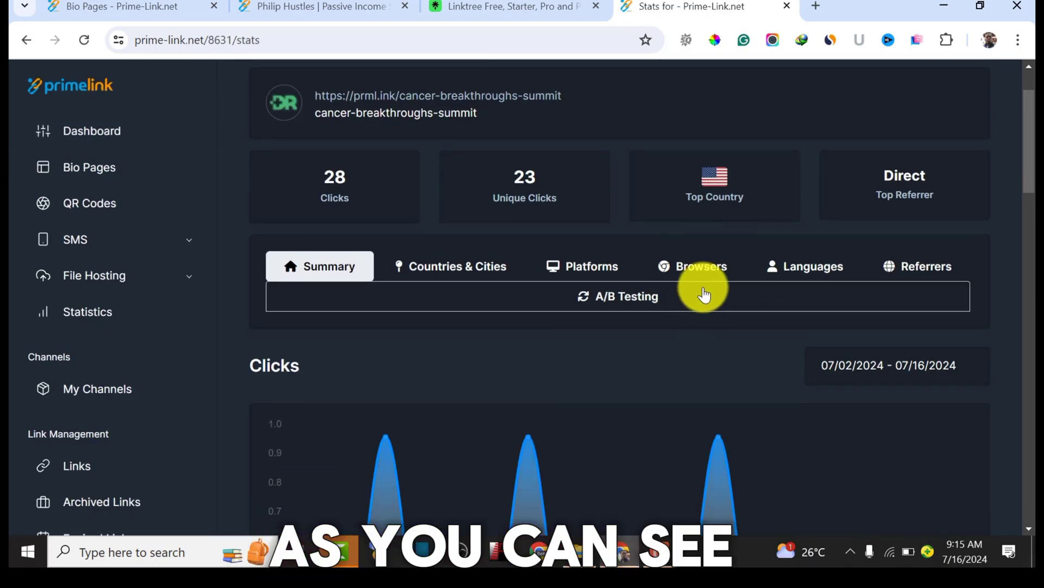
pyautogui.scroll(1, 692, 213)
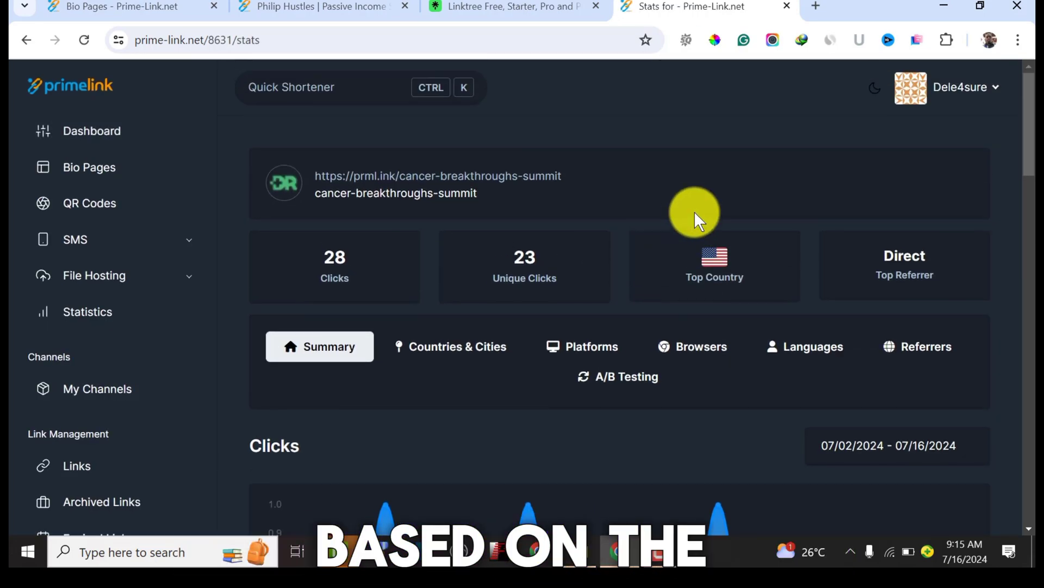
pyautogui.scroll(-4, 736, 217)
pyautogui.scroll(-5, 735, 218)
pyautogui.scroll(3, 736, 261)
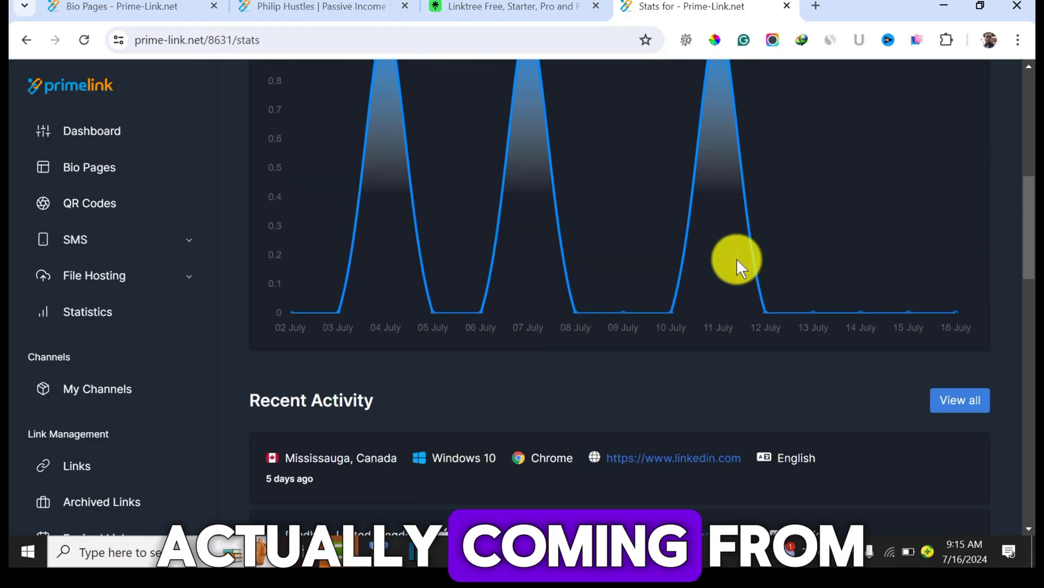
pyautogui.scroll(-3, 735, 261)
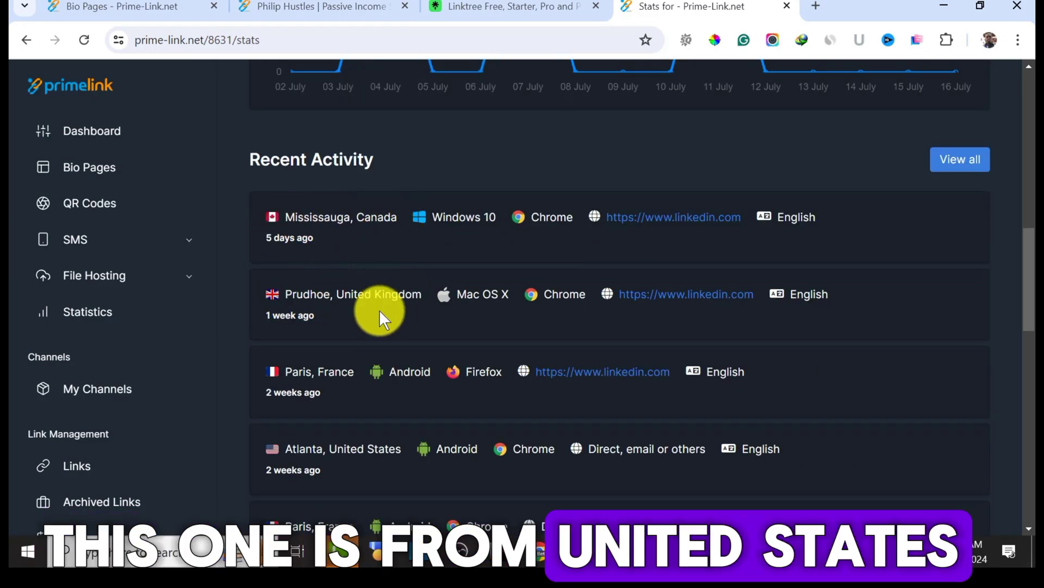
pyautogui.scroll(4, 576, 365)
pyautogui.scroll(4, 655, 381)
pyautogui.scroll(4, 702, 387)
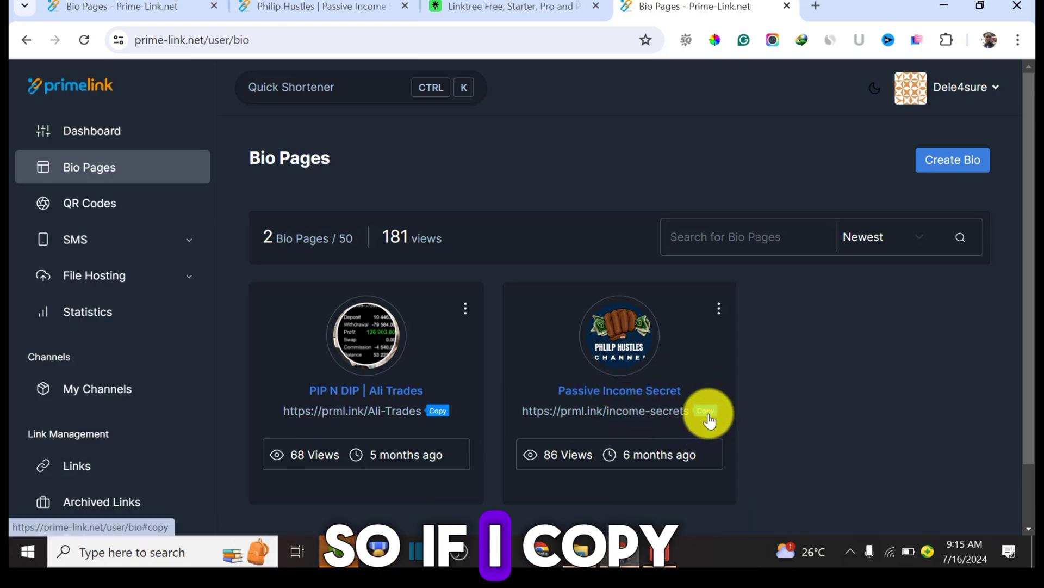
pyautogui.click(810, 7)
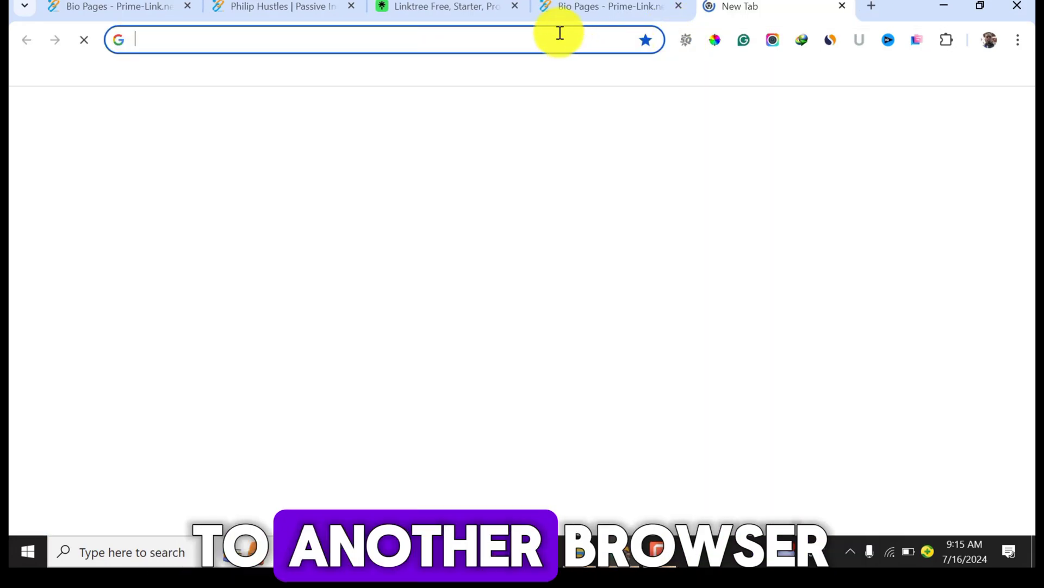
pyautogui.click(527, 50)
pyautogui.write('https://prml.ink/income-secrets')
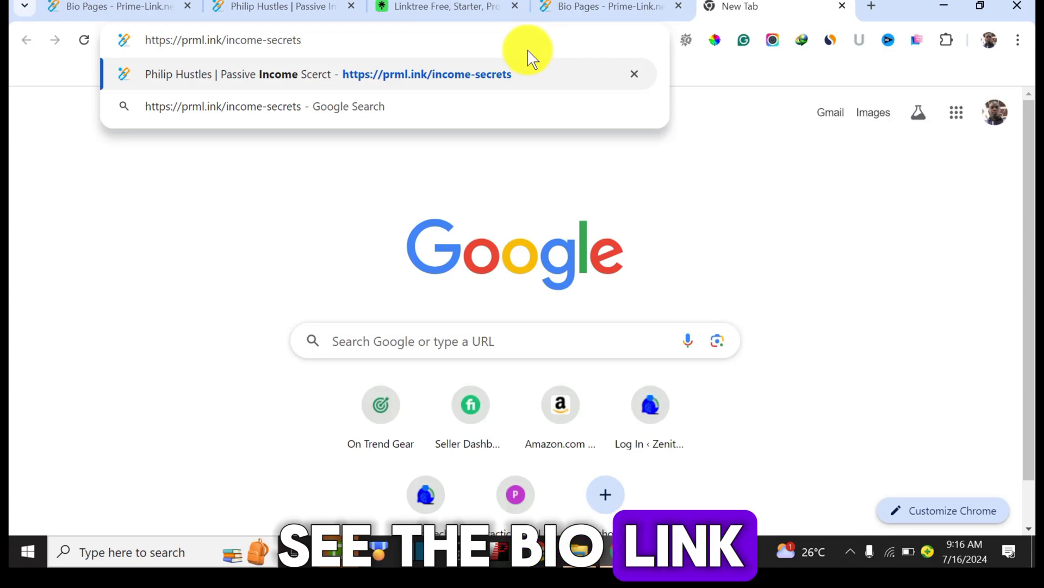
pyautogui.press('Return')
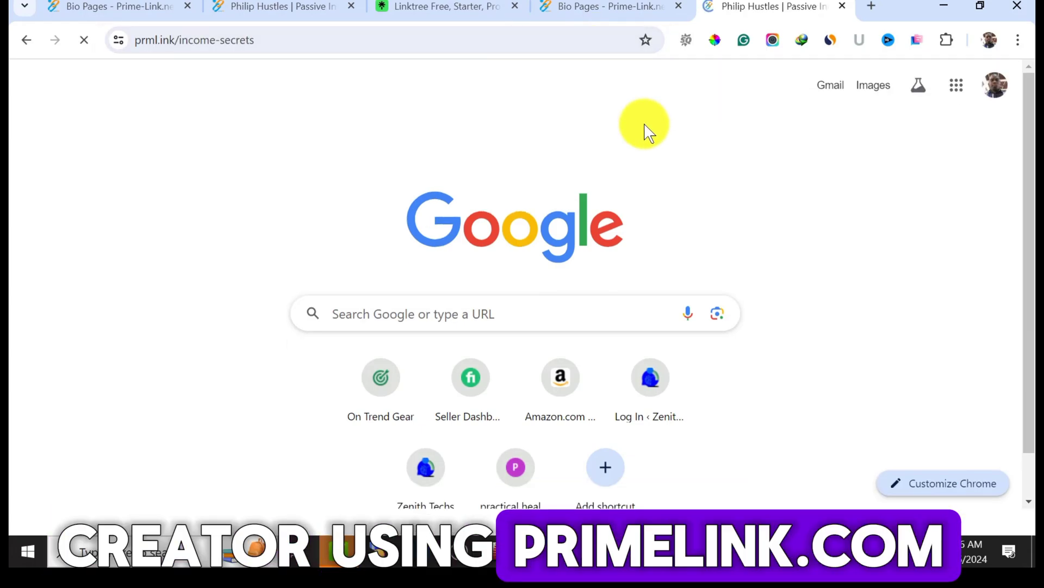
pyautogui.scroll(-5, 611, 261)
pyautogui.scroll(-1, 615, 321)
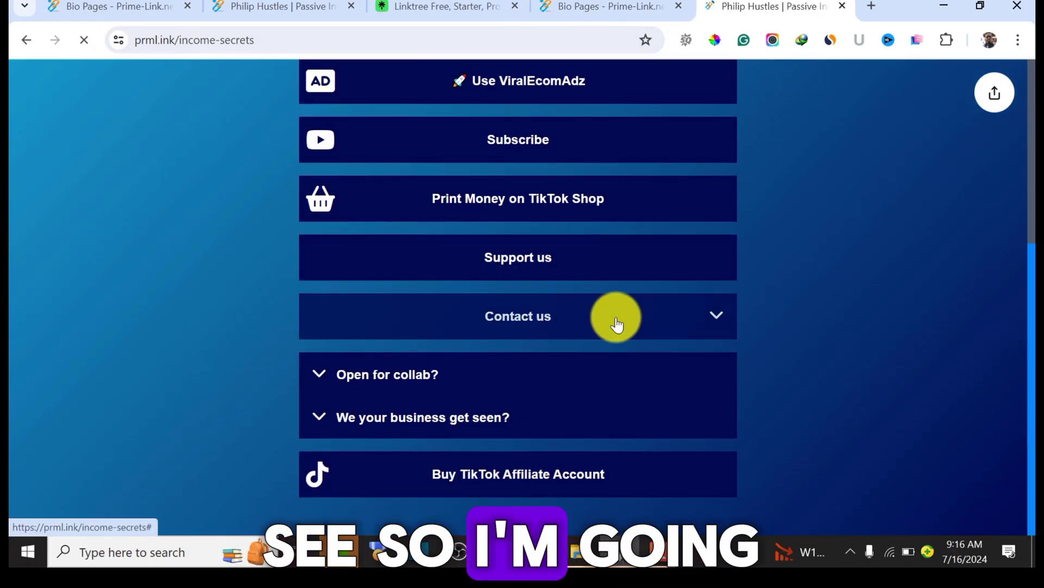
pyautogui.scroll(5, 617, 323)
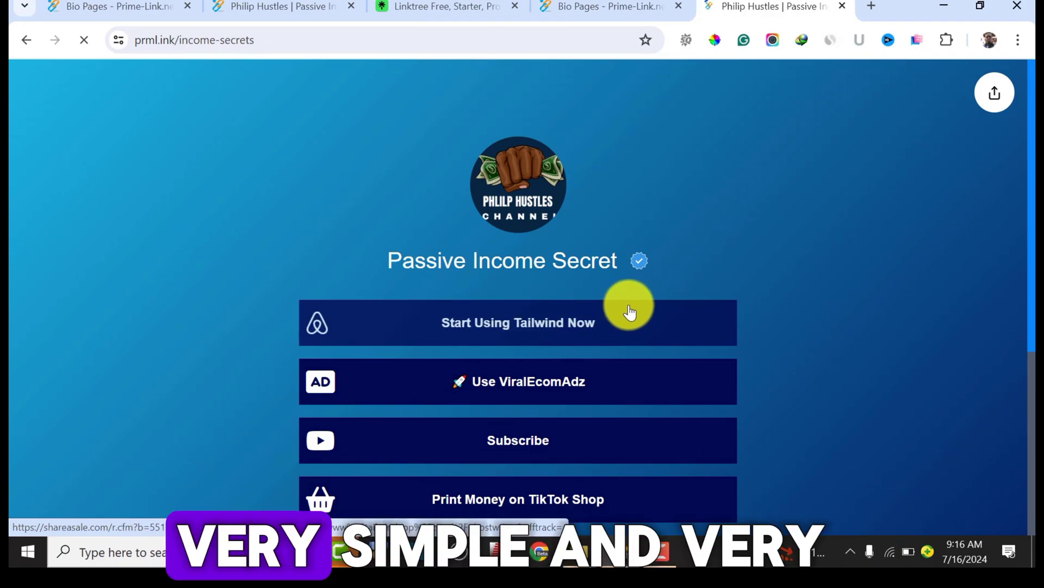
pyautogui.click(621, 8)
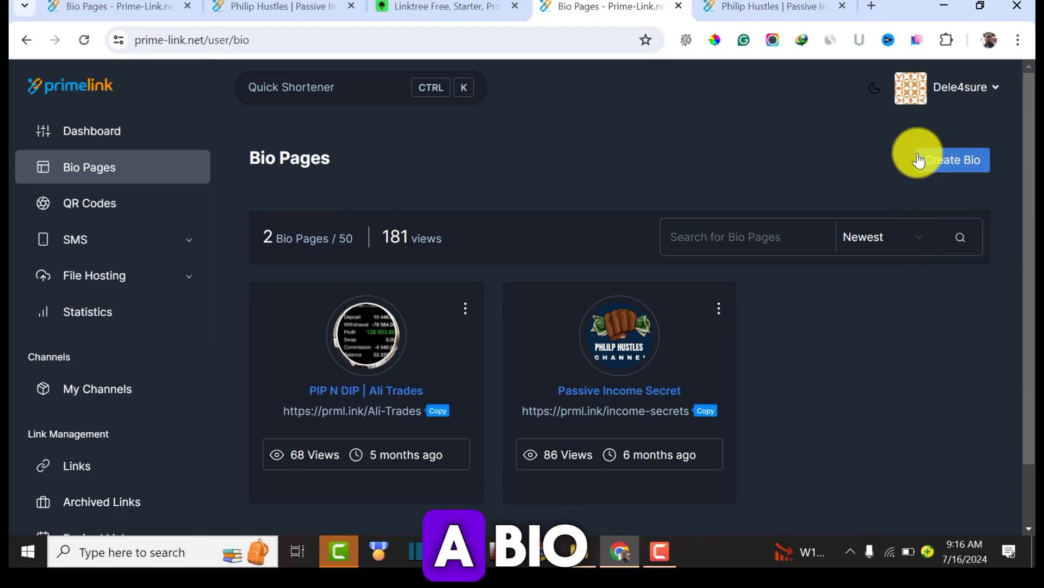
# Start a new bio page and name it "Passive Income Secret 23", copying the base title from the existing income-secrets page
pyautogui.click(960, 171)
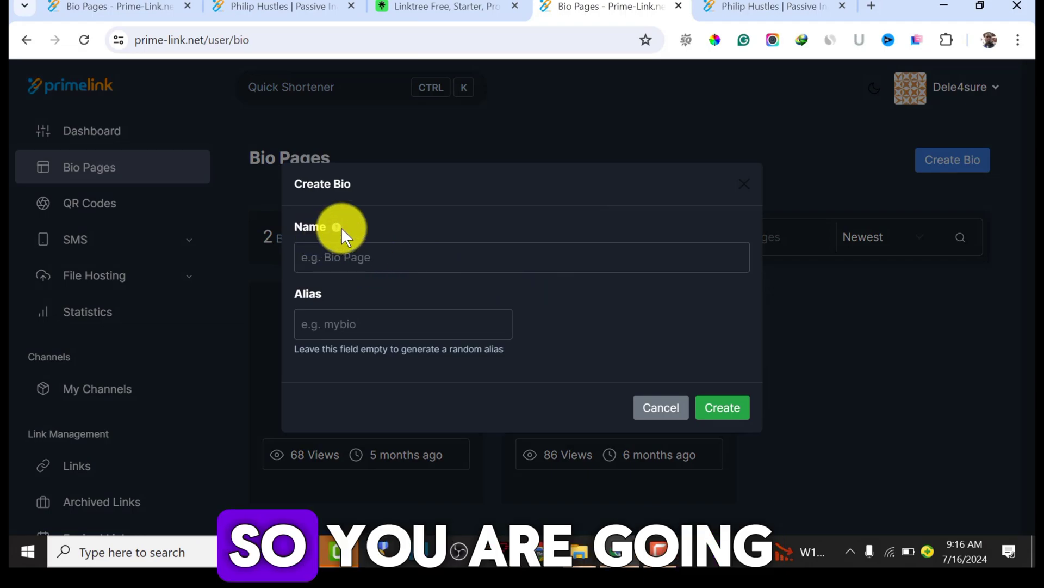
pyautogui.click(316, 258)
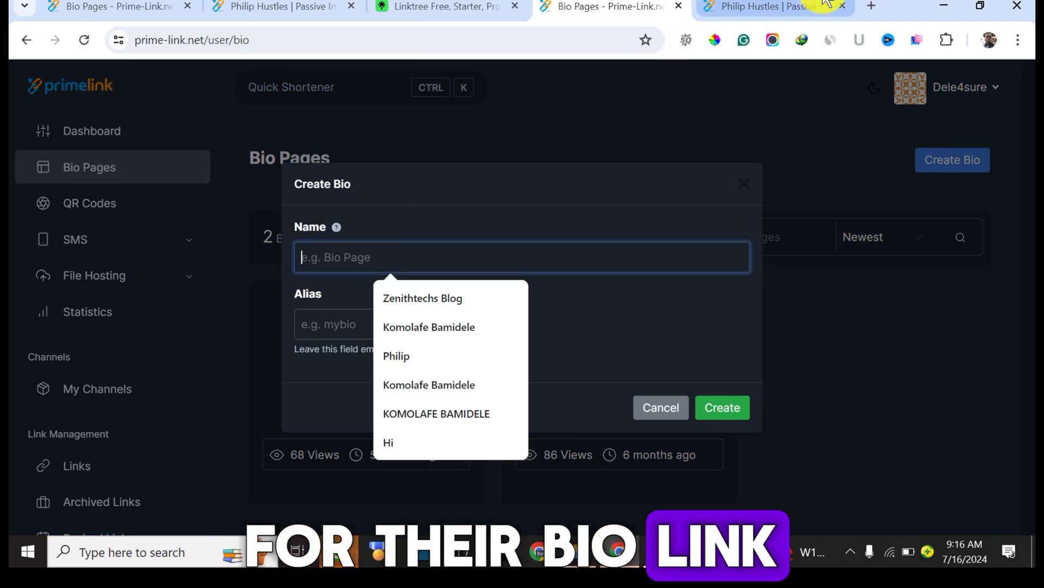
pyautogui.click(800, 7)
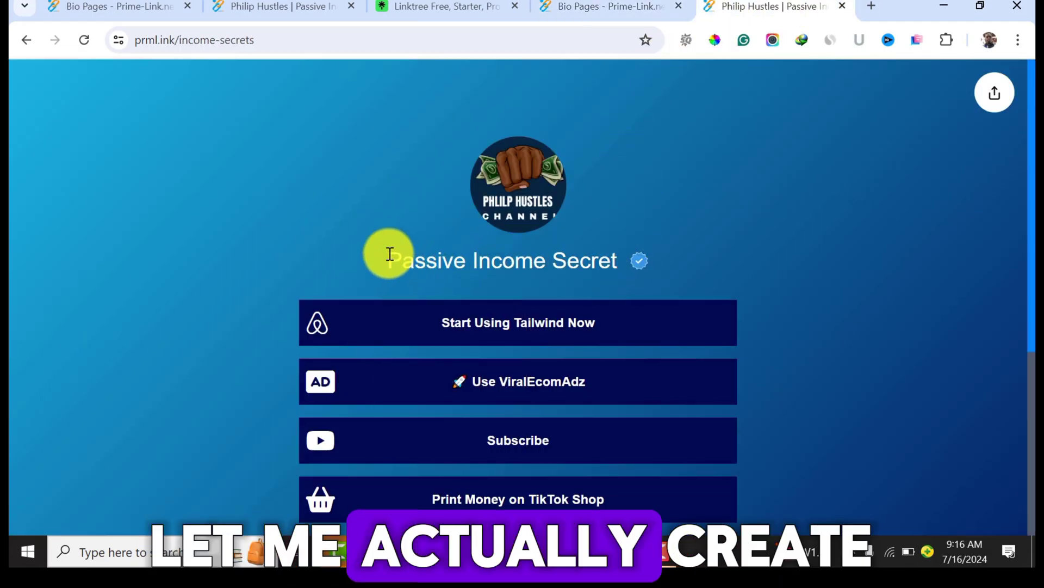
pyautogui.moveTo(388, 261); pyautogui.dragTo(616, 266)
pyautogui.hotkey('ctrl', 'c')
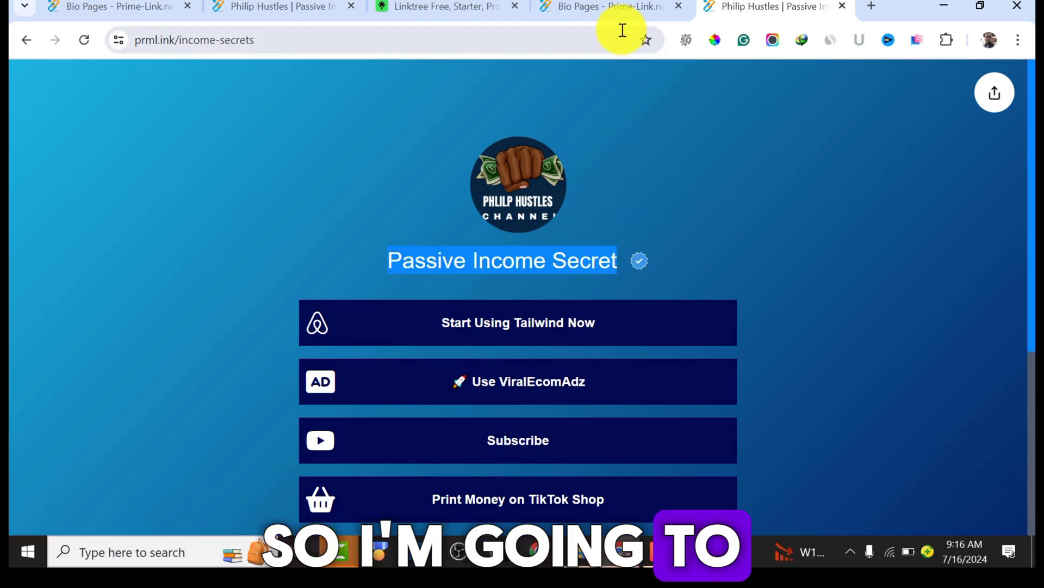
pyautogui.click(612, 8)
pyautogui.click(380, 260)
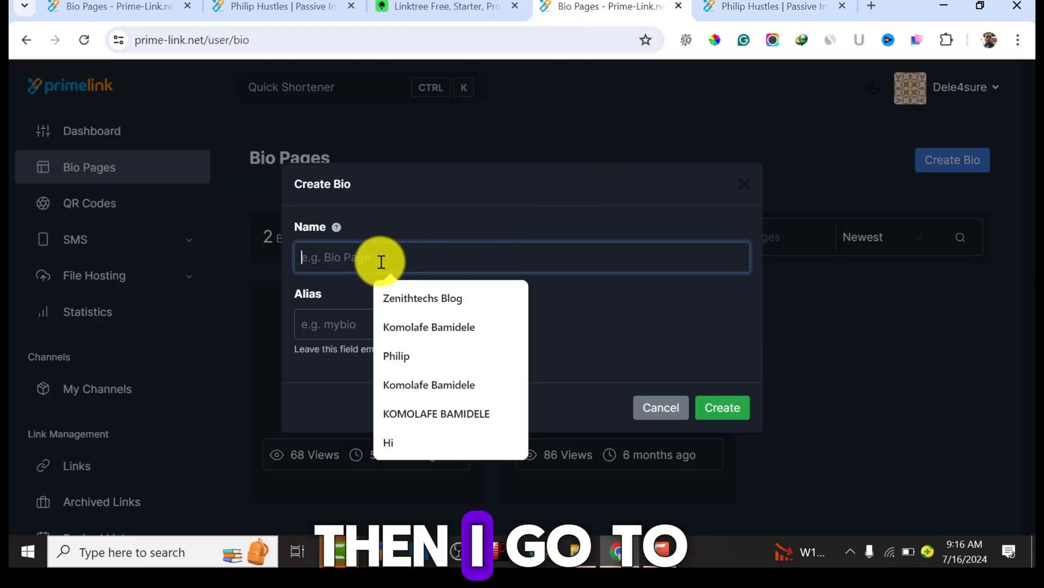
pyautogui.hotkey('ctrl', 'v')
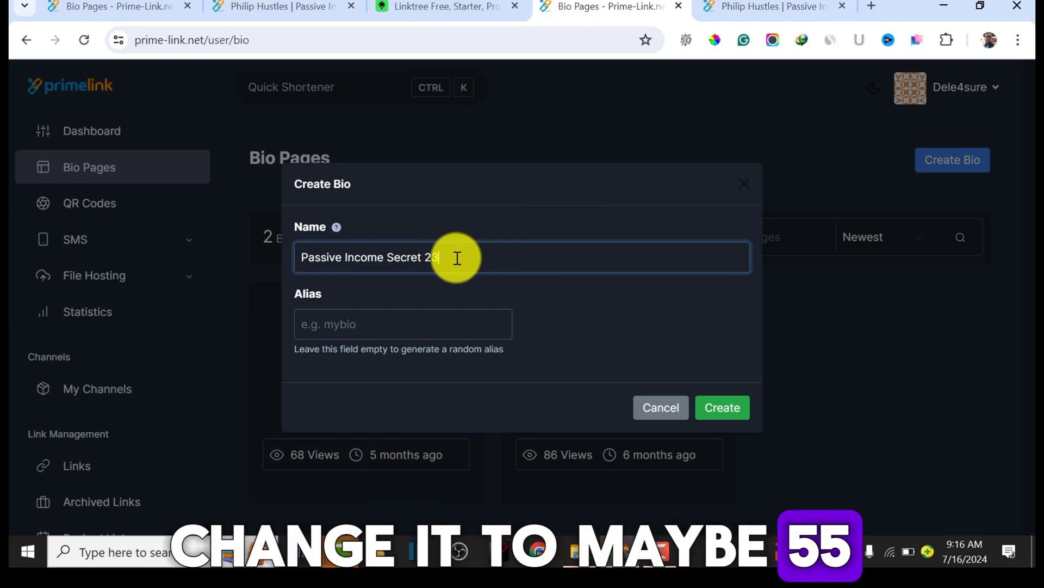
# Set the alias to "I teach affiliate marketing" and create the bio page
pyautogui.click(378, 327)
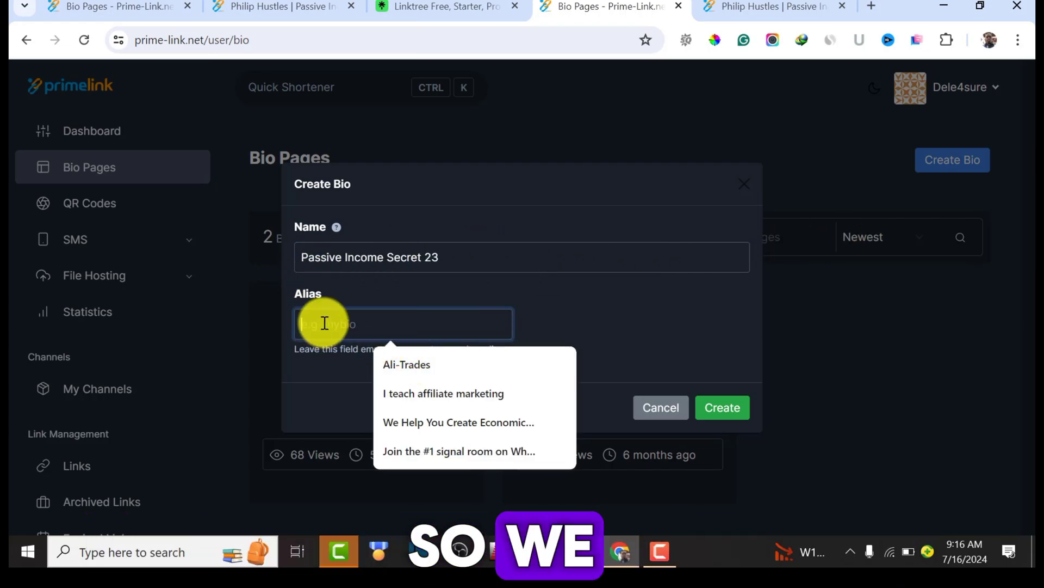
pyautogui.click(393, 393)
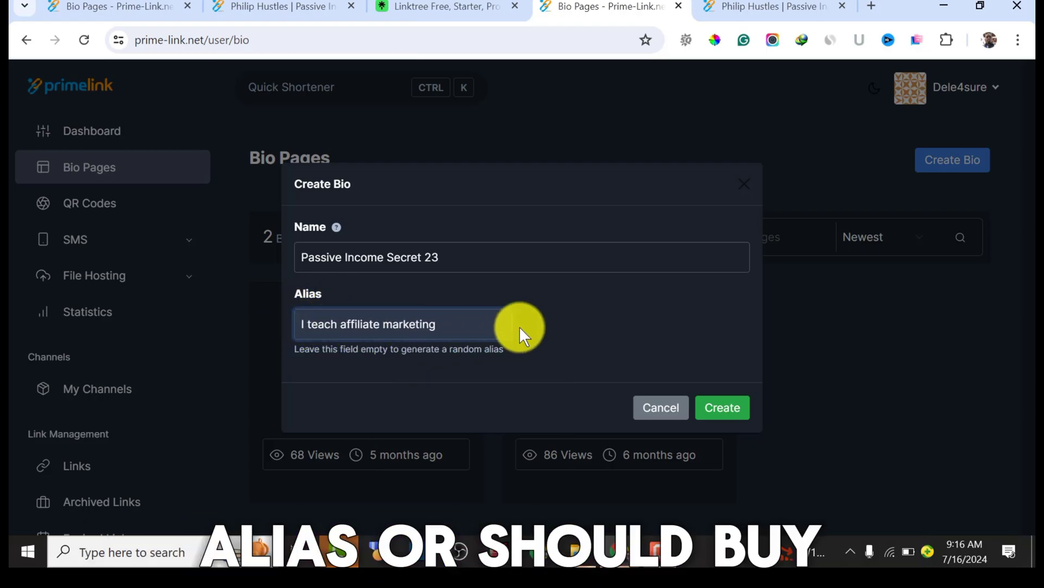
pyautogui.click(727, 417)
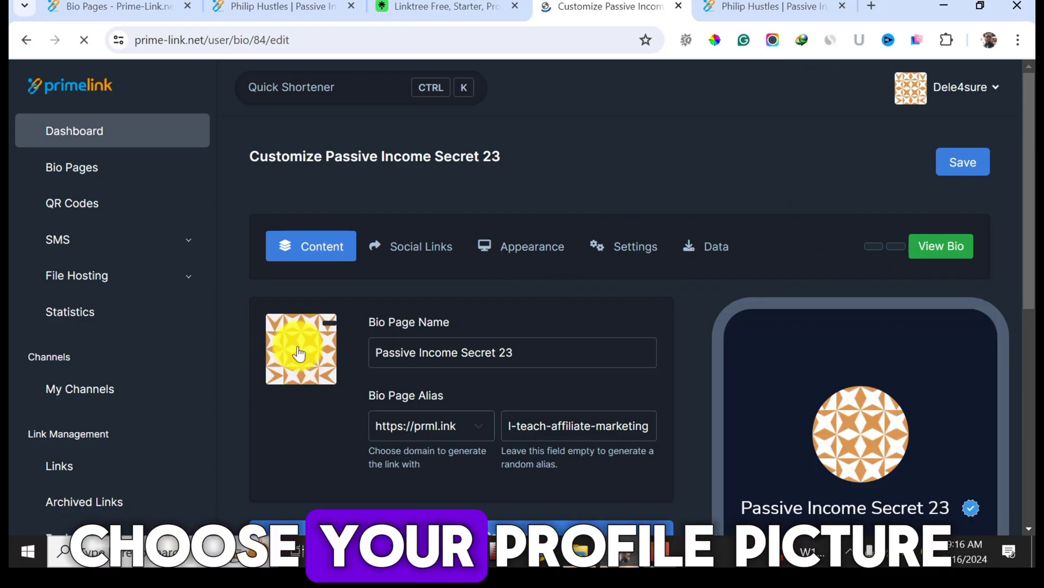
# Save the profile image from the existing income-secrets page to the Downloads folder as a PNG
pyautogui.click(785, 9)
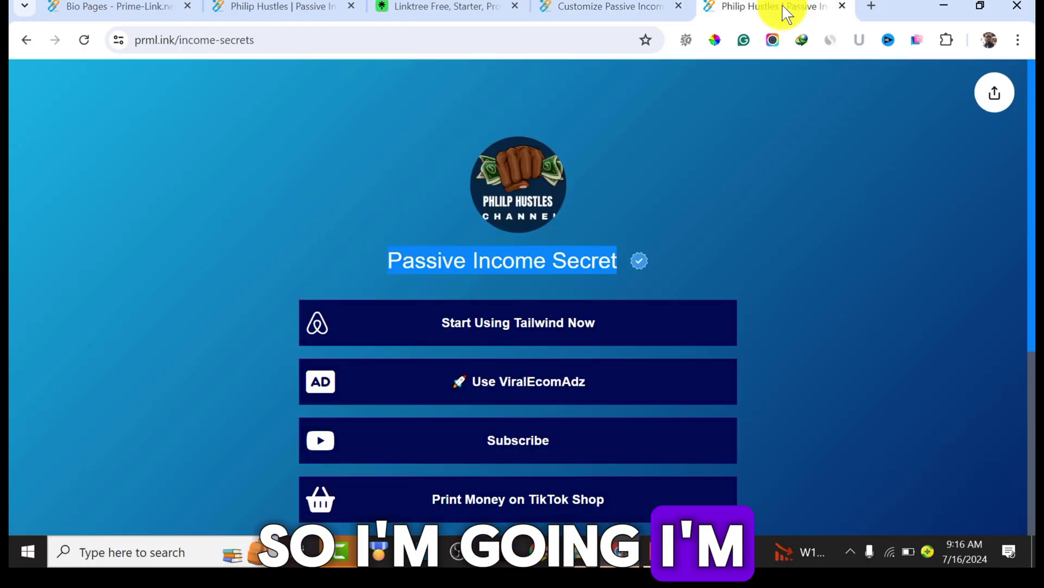
pyautogui.rightClick(518, 214)
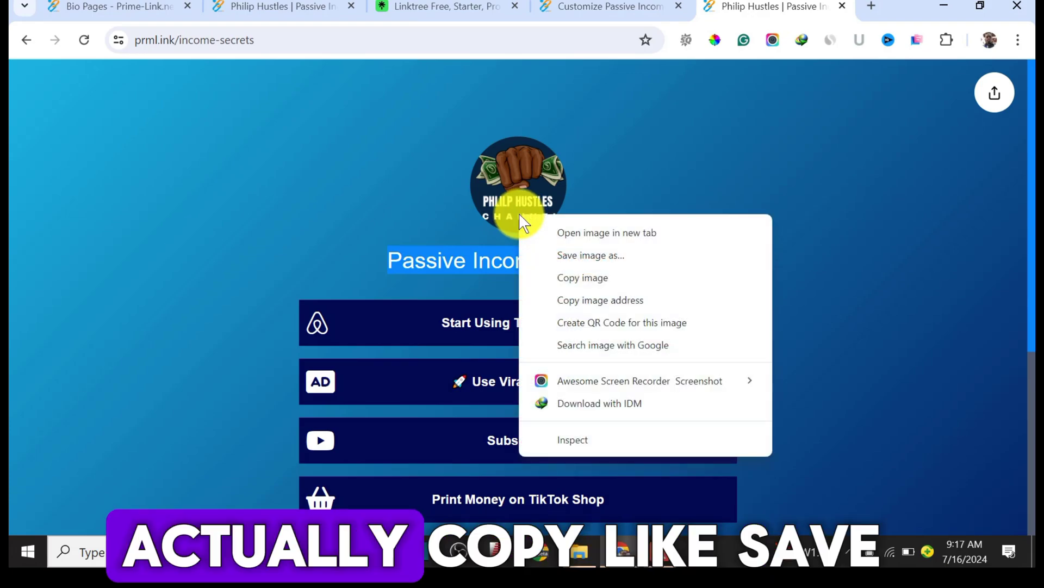
pyautogui.click(586, 258)
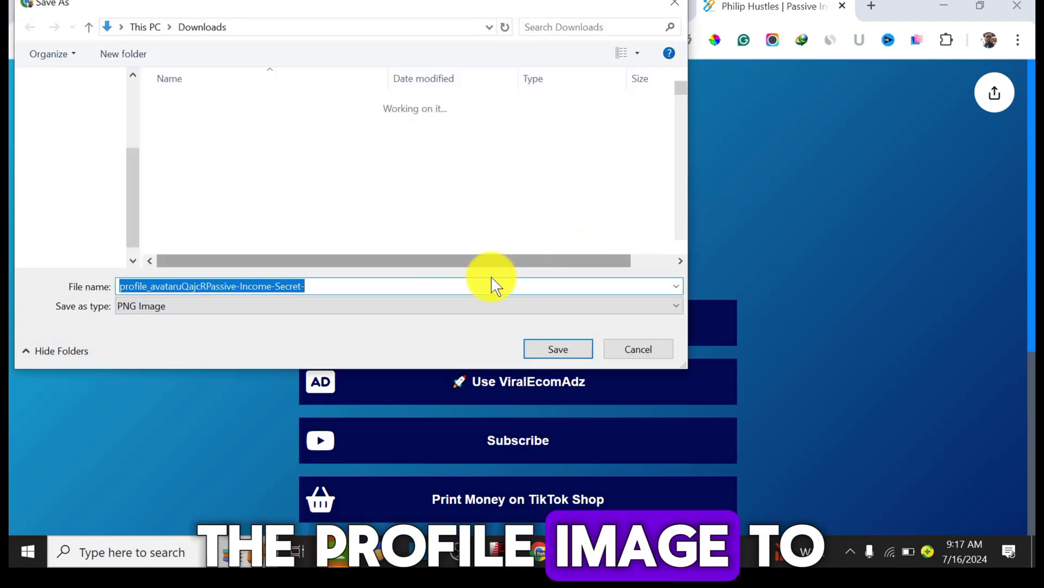
pyautogui.click(559, 348)
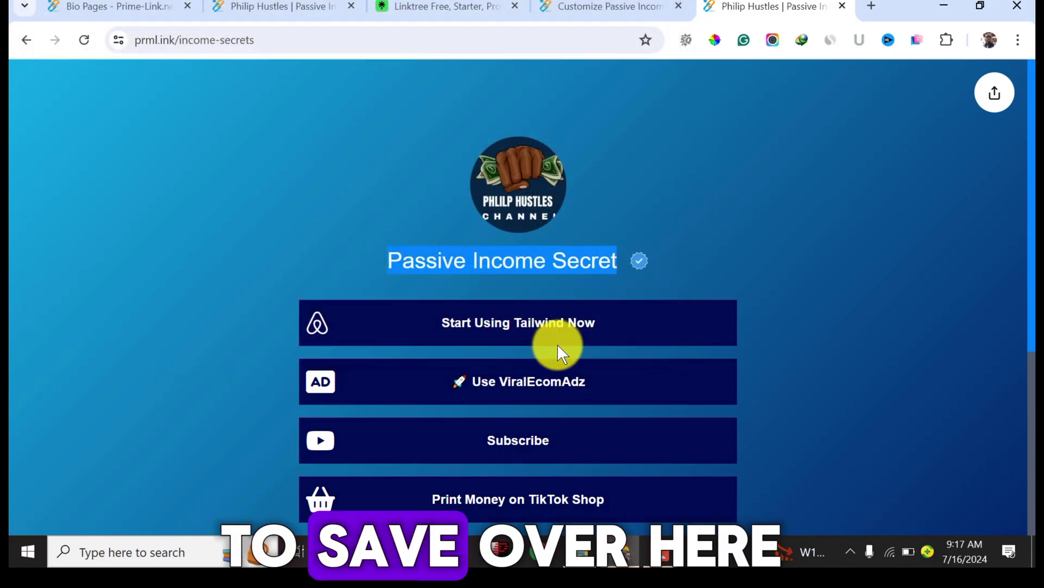
# Upload the saved profile_avatar PNG from Downloads as the new bio page's profile picture
pyautogui.click(602, 5)
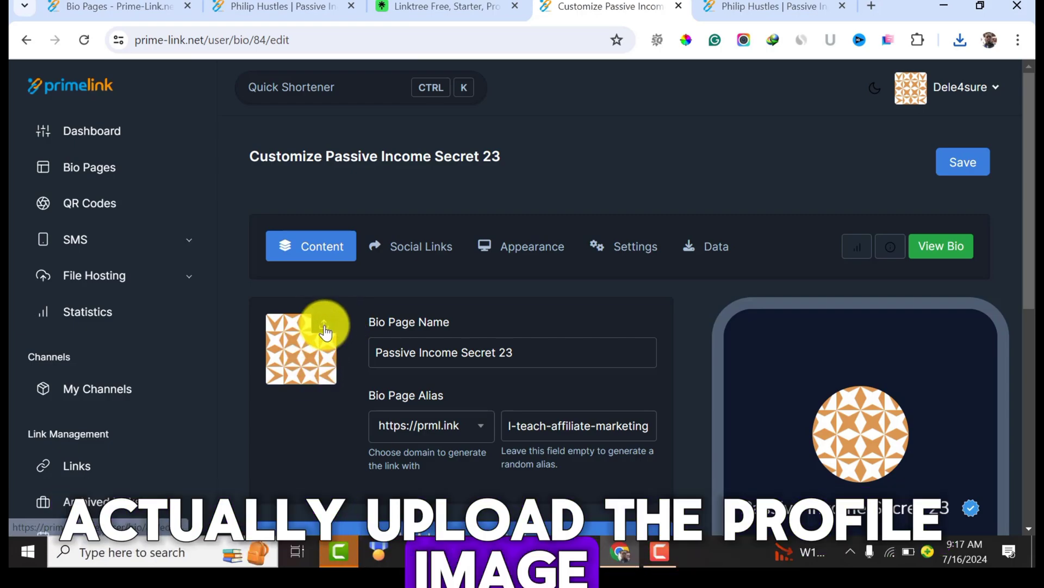
pyautogui.click(325, 330)
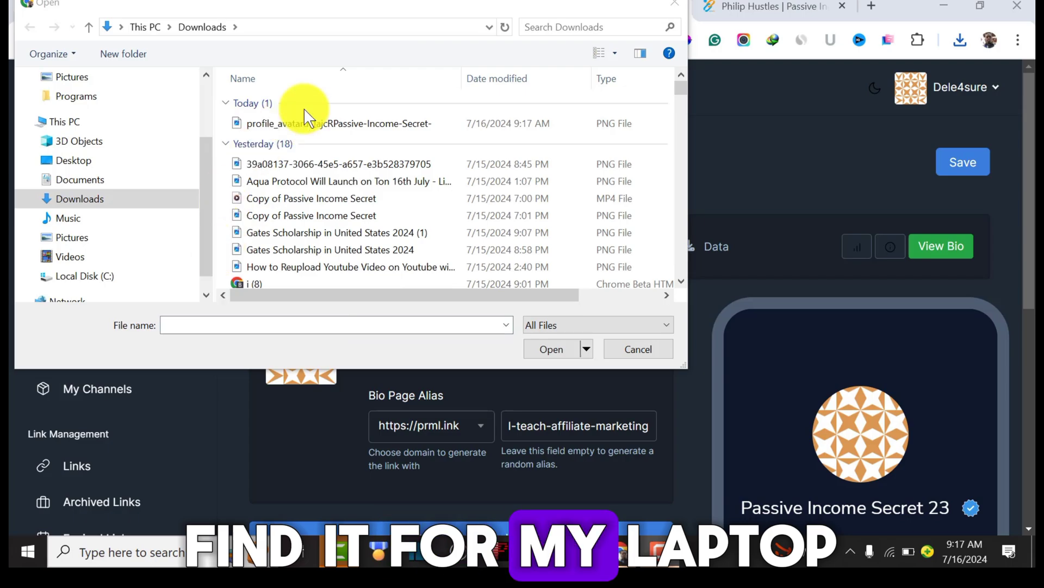
pyautogui.click(326, 130)
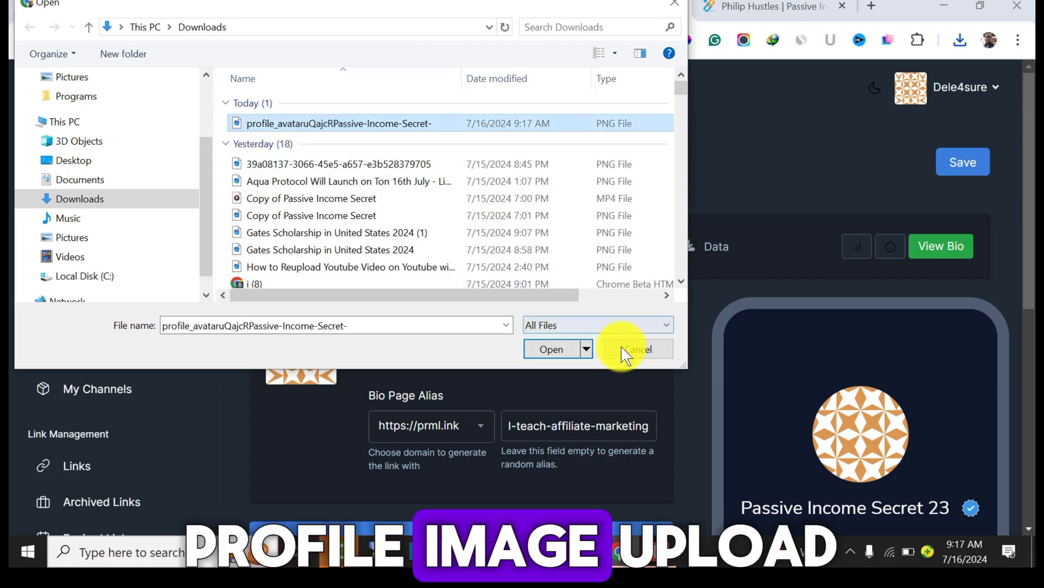
pyautogui.click(553, 350)
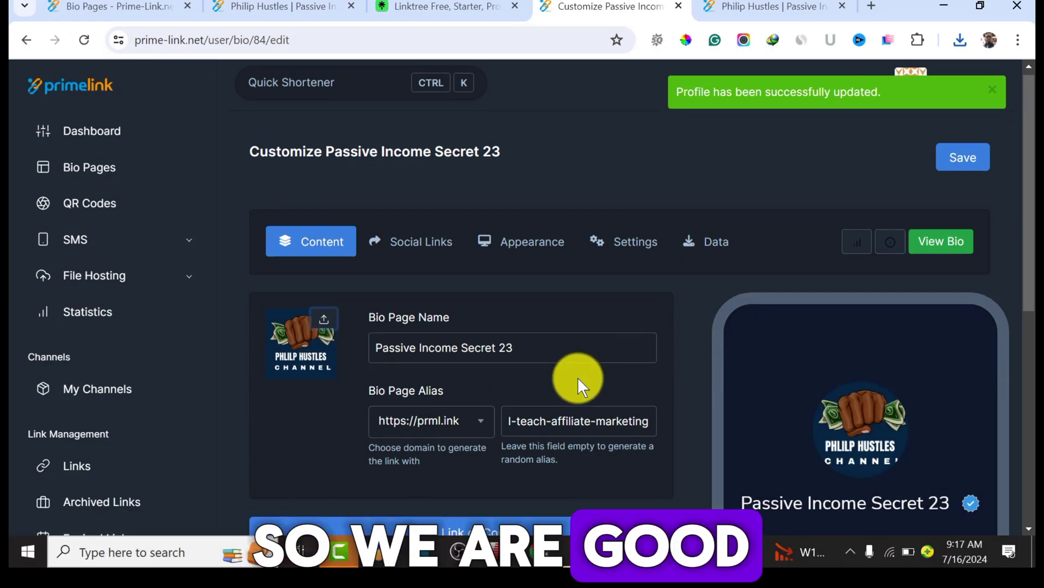
# Examine the link buttons and content blocks on the existing income-secrets page, and return to the new page's editor
pyautogui.scroll(-3, 577, 377)
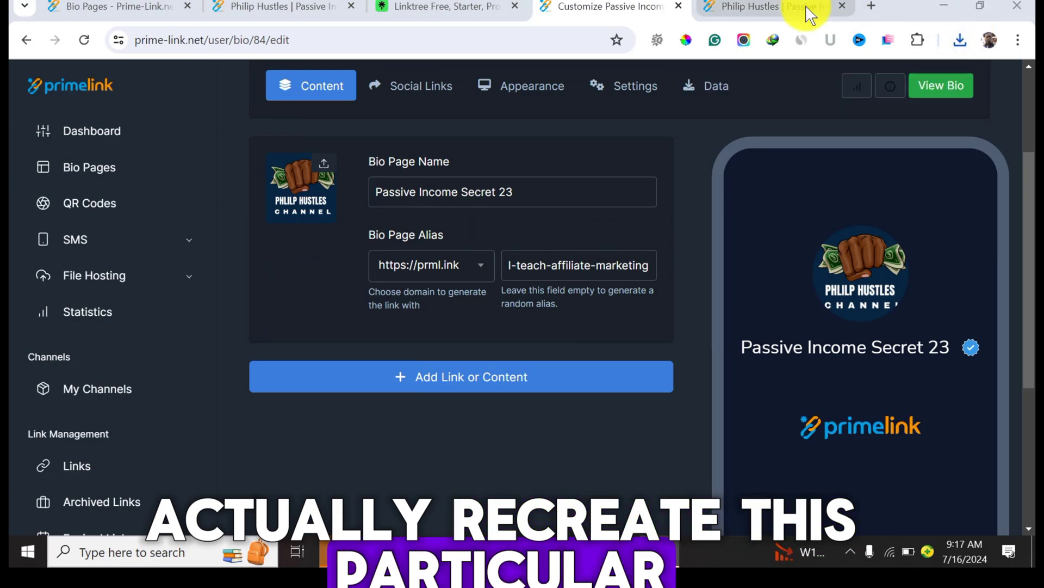
pyautogui.click(783, 8)
pyautogui.scroll(-4, 563, 375)
pyautogui.scroll(-2, 563, 375)
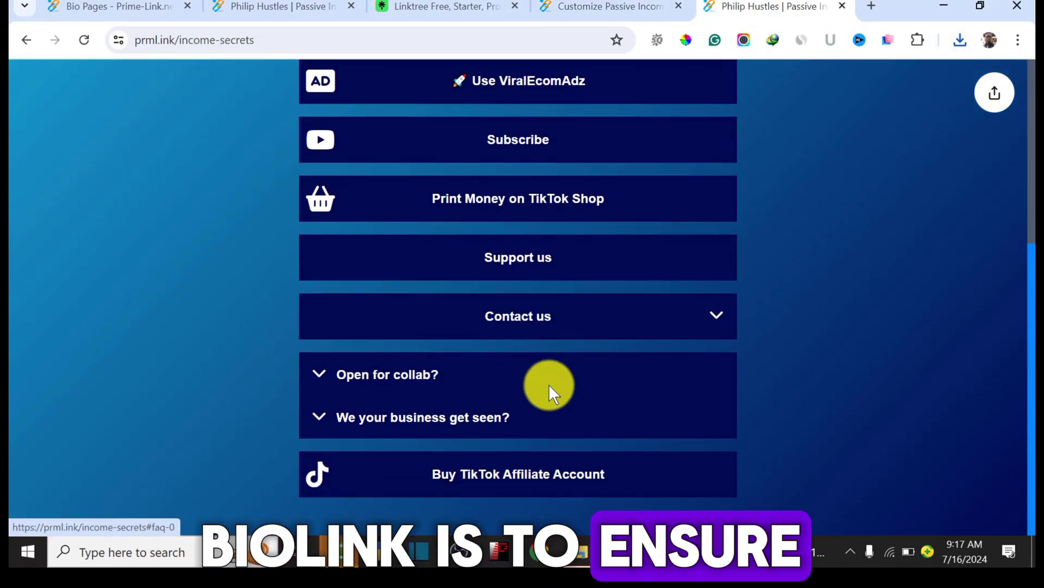
pyautogui.scroll(6, 550, 389)
pyautogui.click(650, 7)
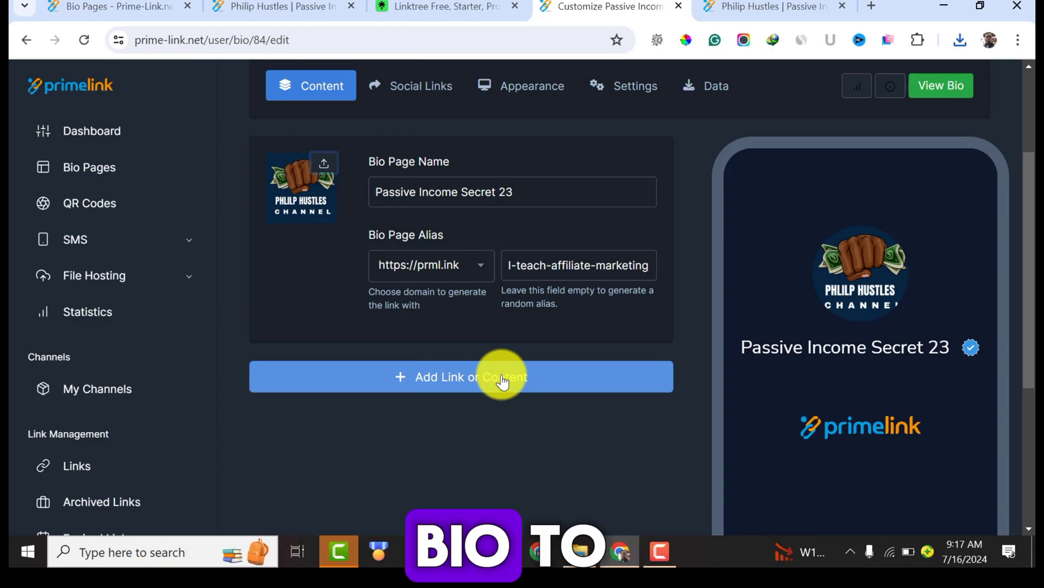
# Add a trackable Link block to the new bio page, checking the existing page for the content type, and enable the block
pyautogui.click(475, 389)
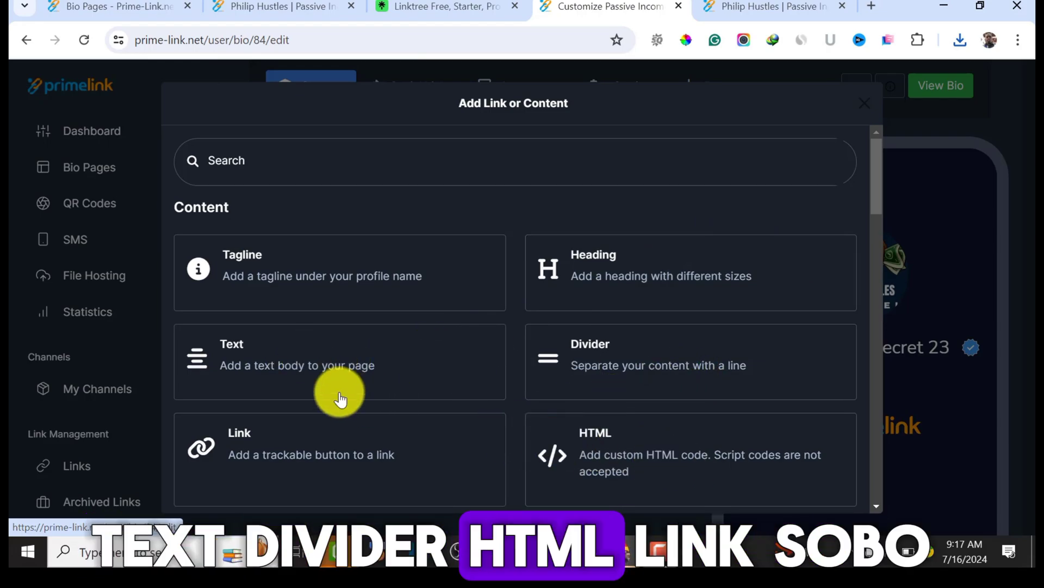
pyautogui.scroll(-3, 388, 432)
pyautogui.click(778, 7)
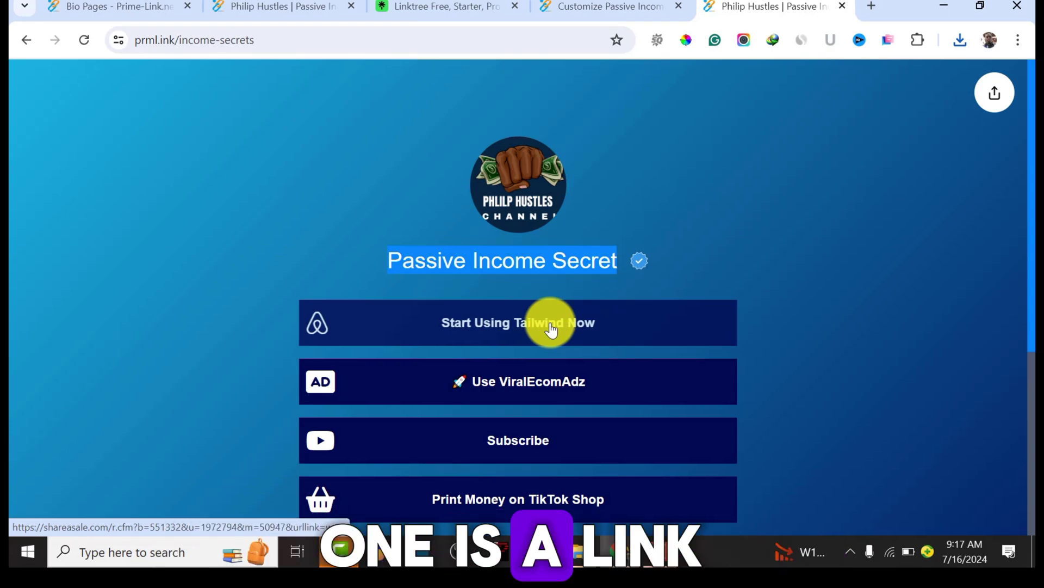
pyautogui.click(628, 16)
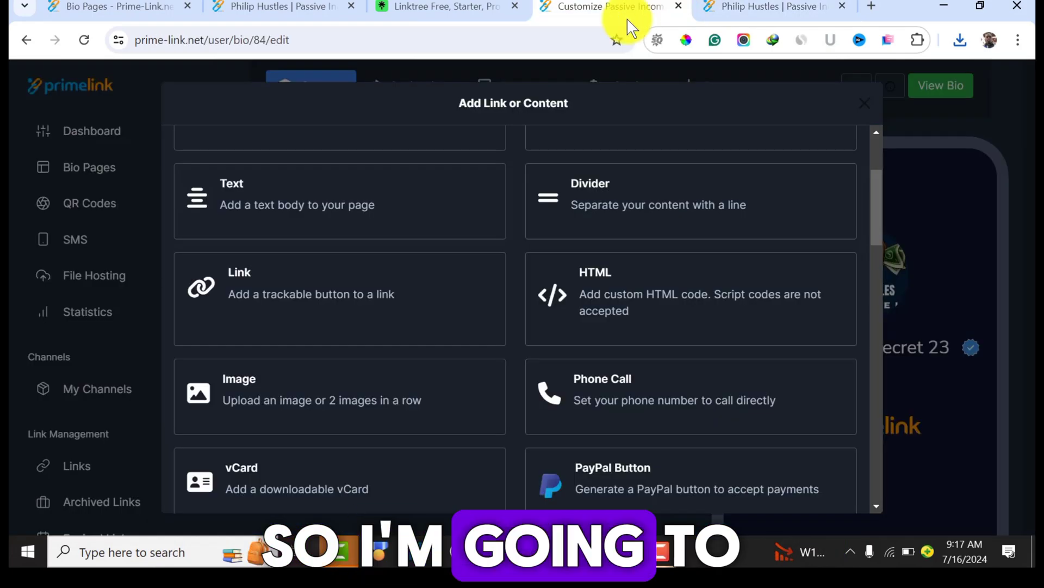
pyautogui.click(315, 290)
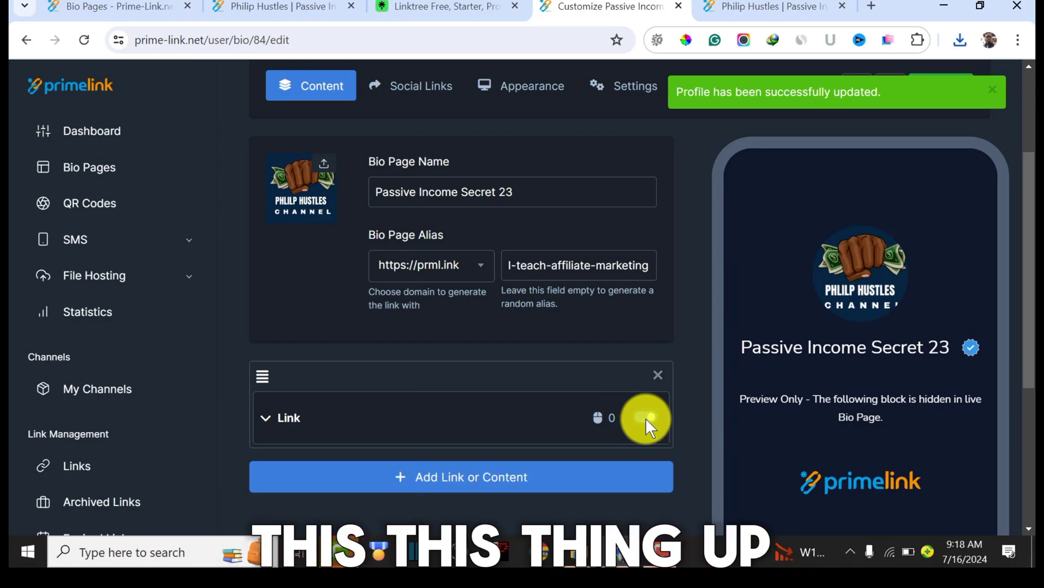
pyautogui.click(645, 418)
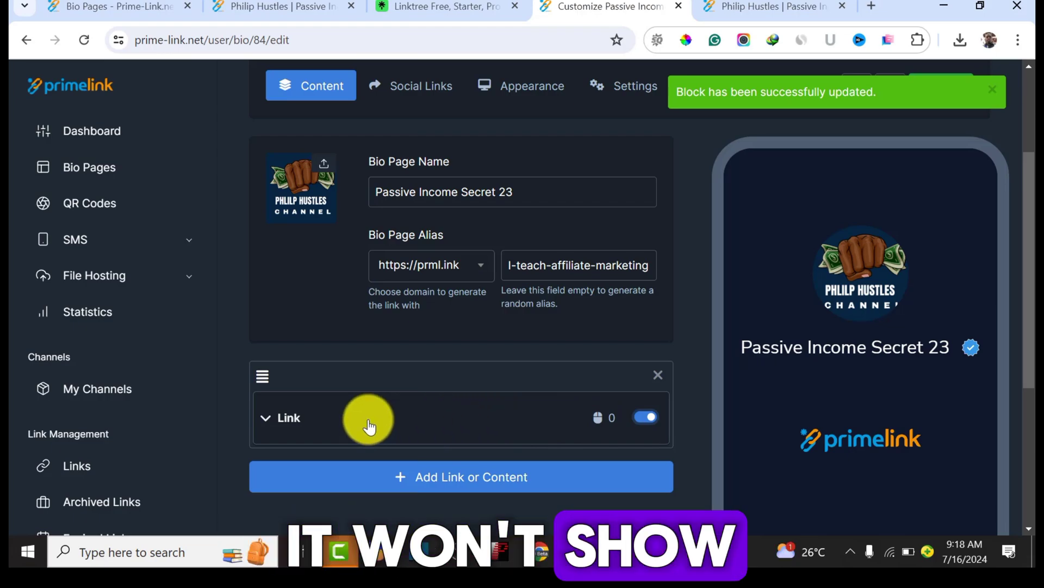
# Copy the address of the "Start Using Tailwind Now" button from the existing page into the new Link block's link field
pyautogui.click(270, 421)
pyautogui.scroll(-3, 403, 422)
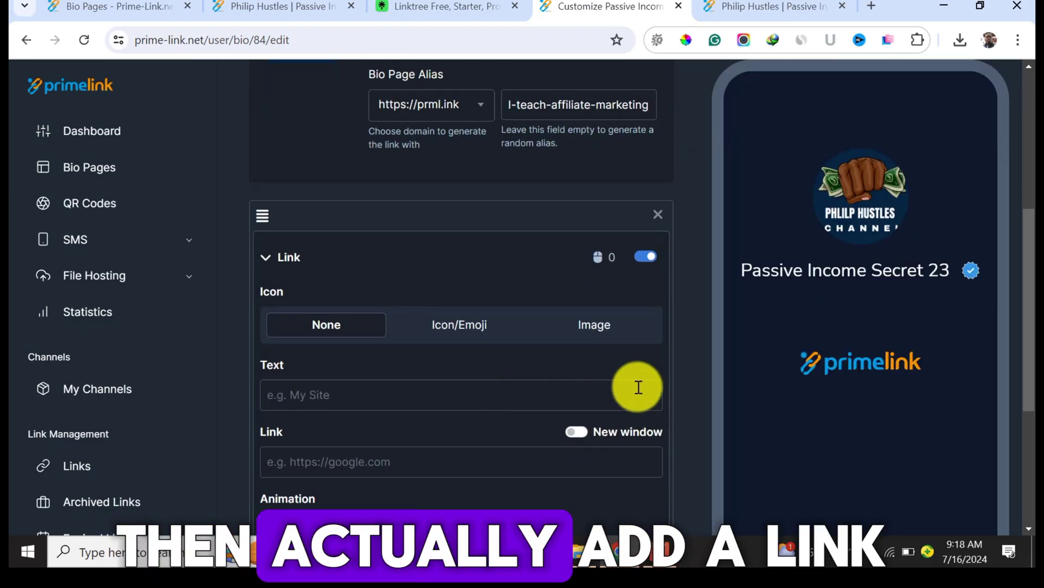
pyautogui.click(723, 6)
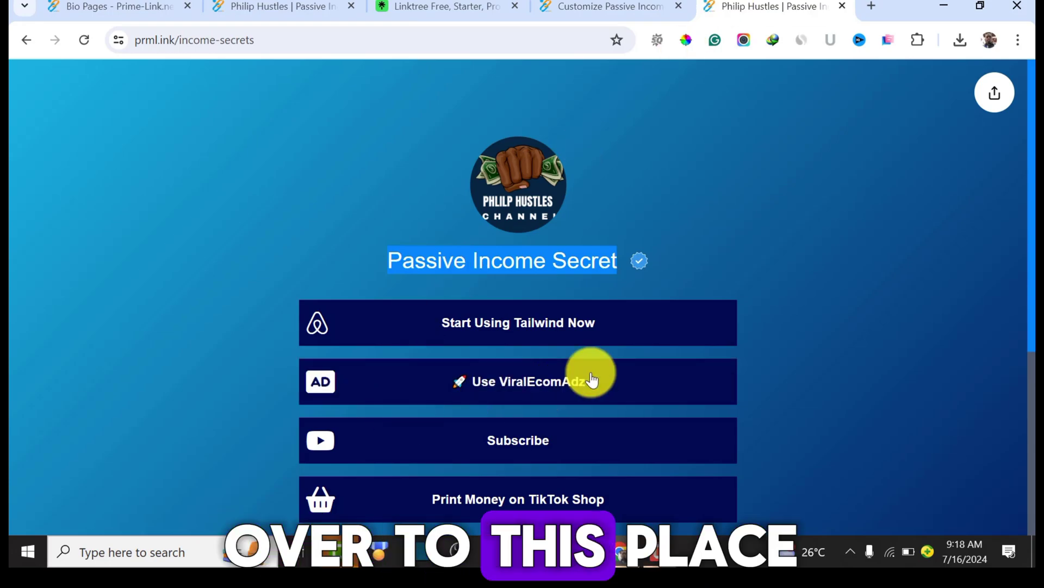
pyautogui.moveTo(437, 307); pyautogui.dragTo(503, 311)
pyautogui.rightClick(571, 323)
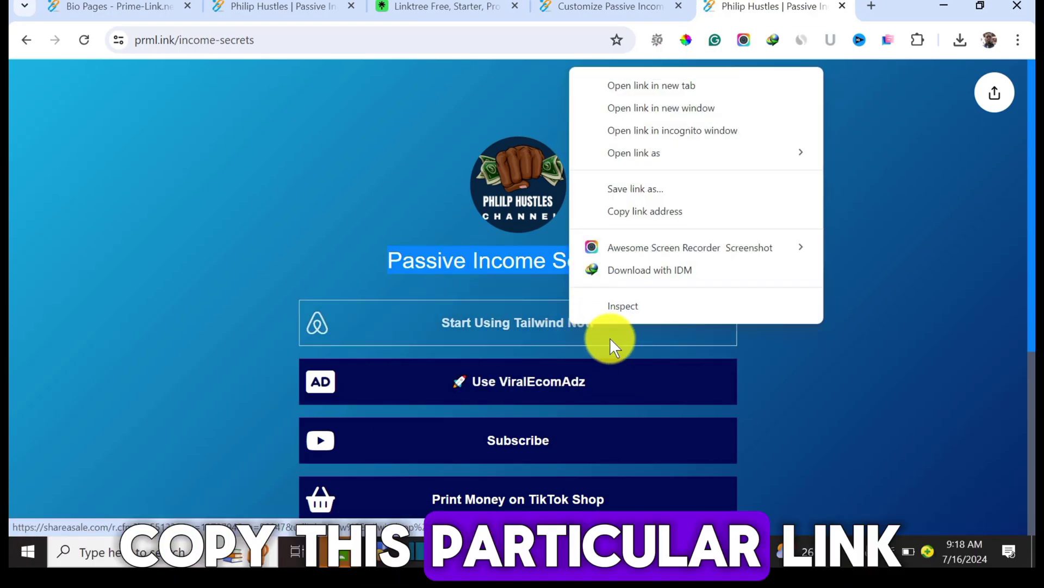
pyautogui.click(661, 212)
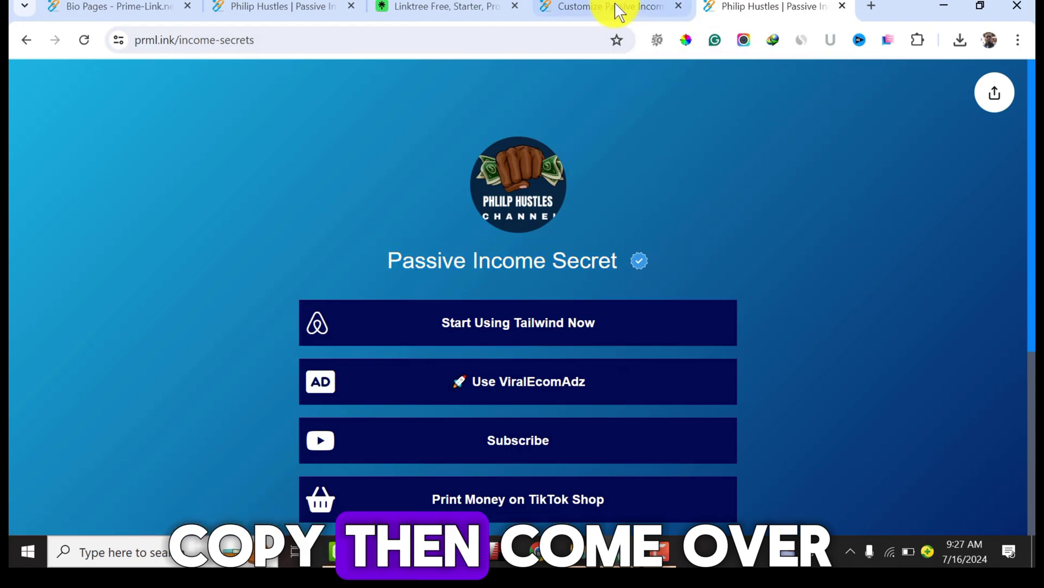
pyautogui.click(615, 8)
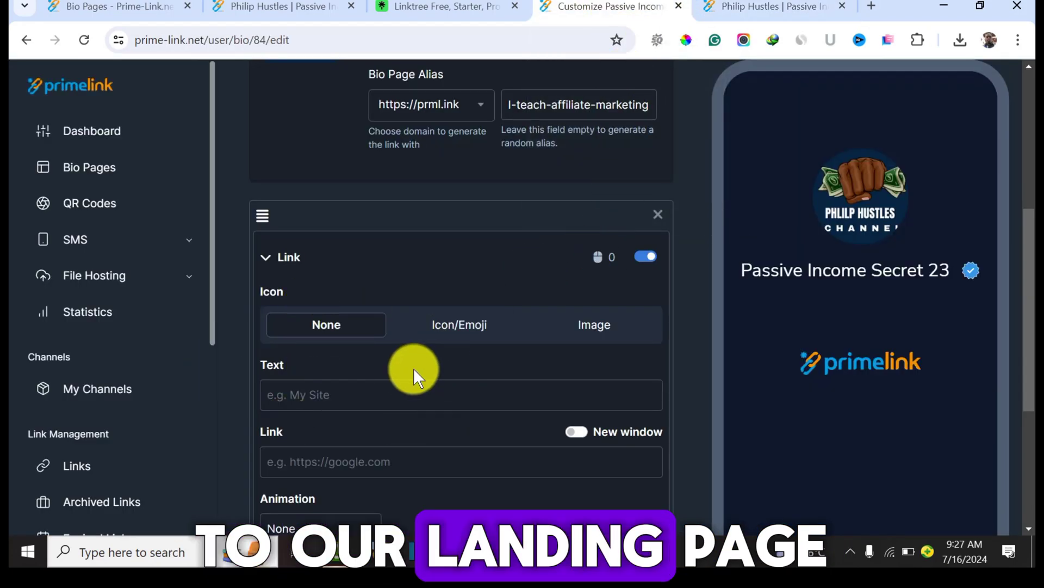
pyautogui.click(338, 466)
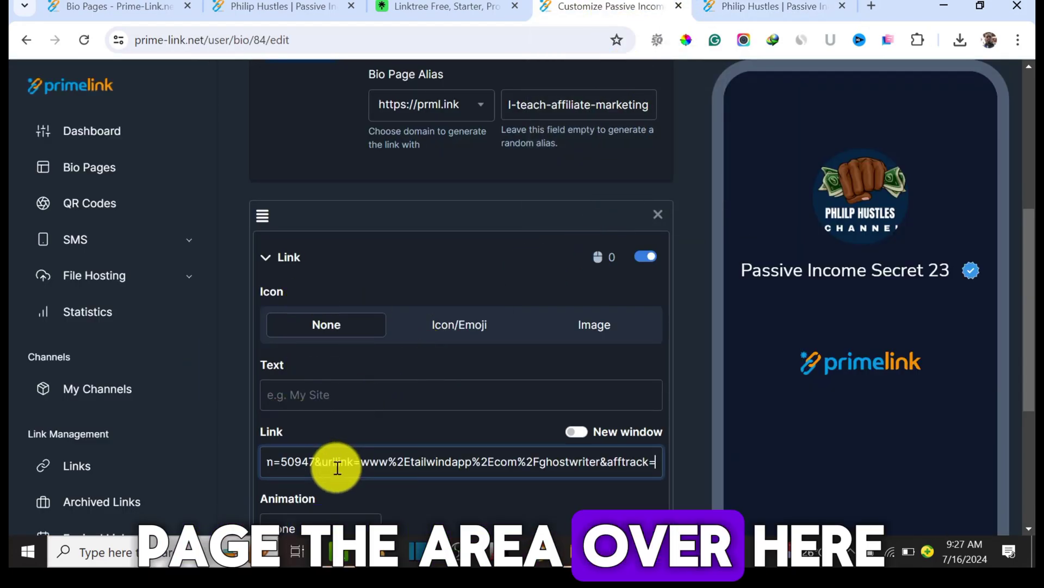
# Label the new Link block "Start using Tailwind", checking the wording of the matching button on the existing page
pyautogui.click(345, 400)
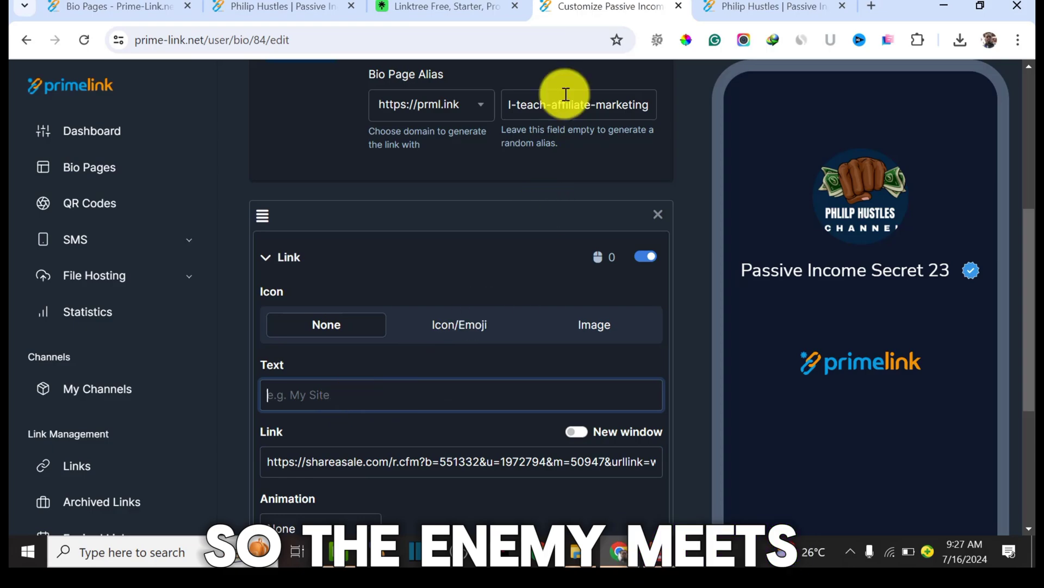
pyautogui.click(734, 7)
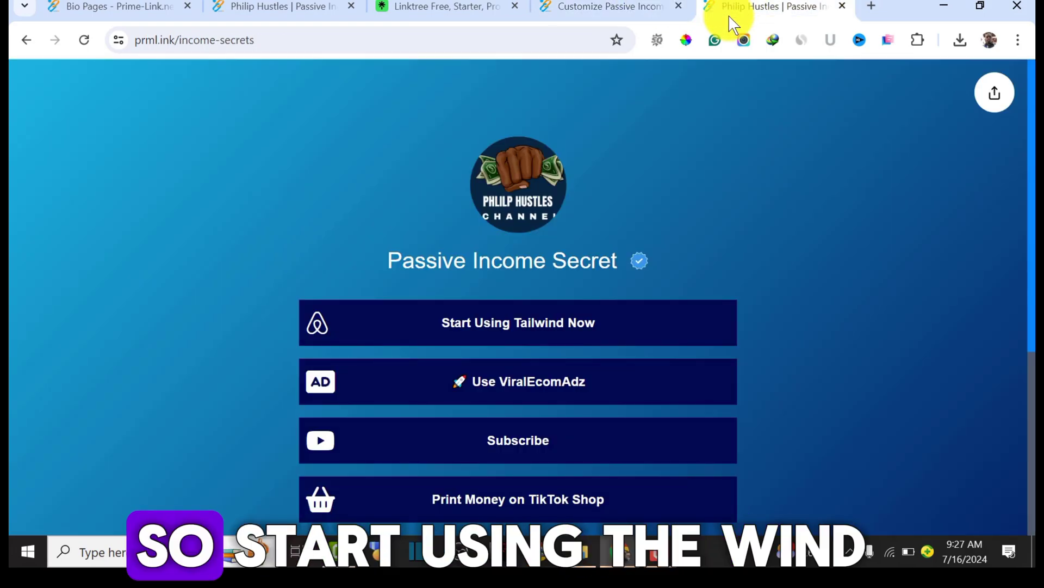
pyautogui.click(655, 9)
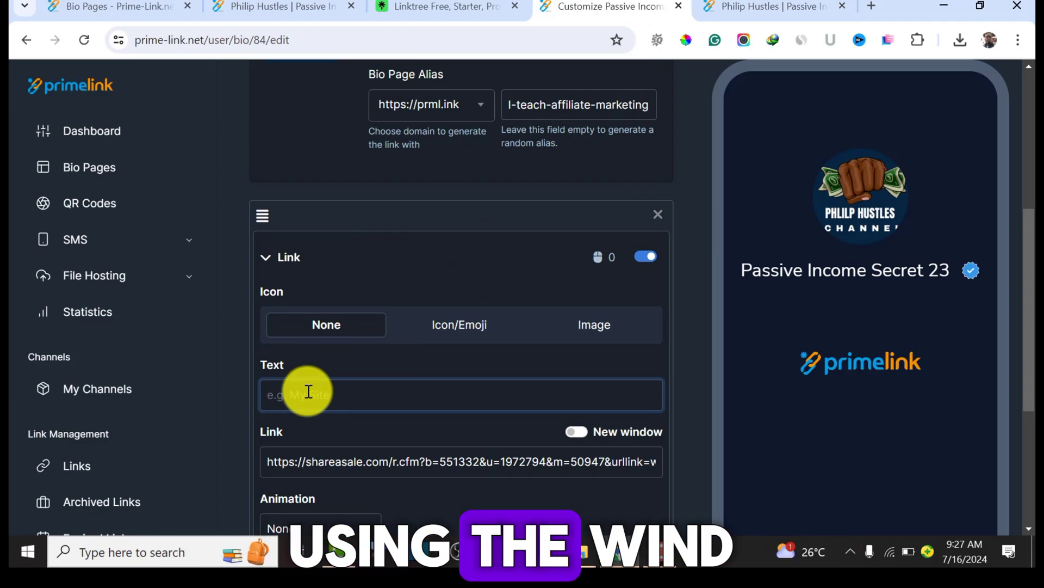
pyautogui.write('Sta')
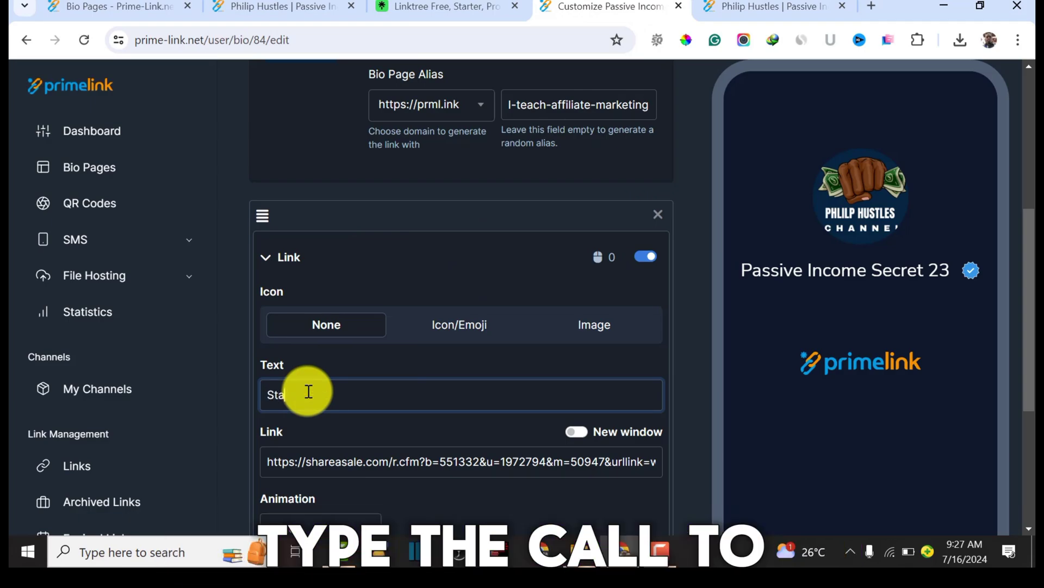
pyautogui.write('rt')
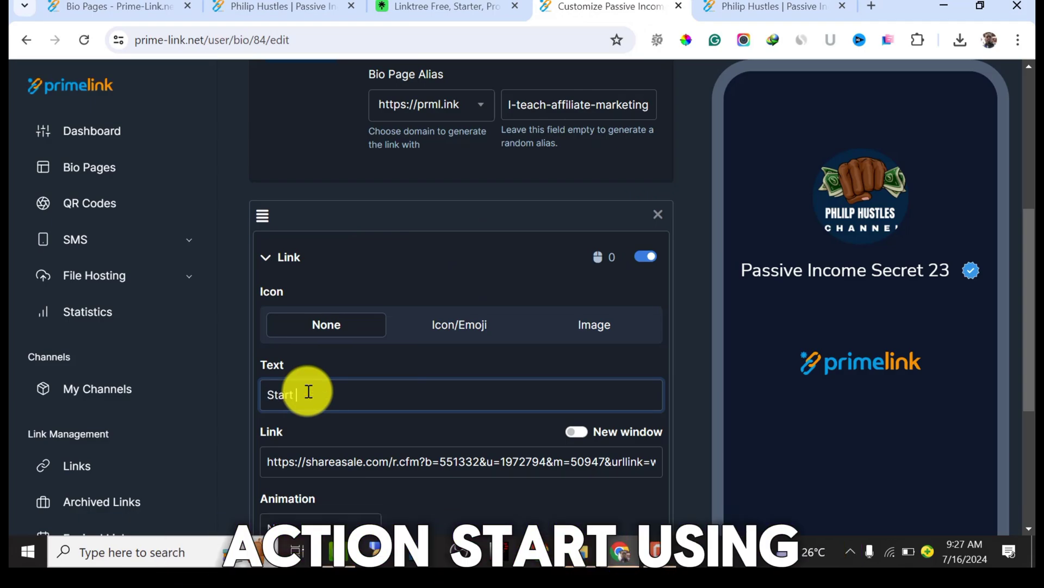
pyautogui.write(' usin')
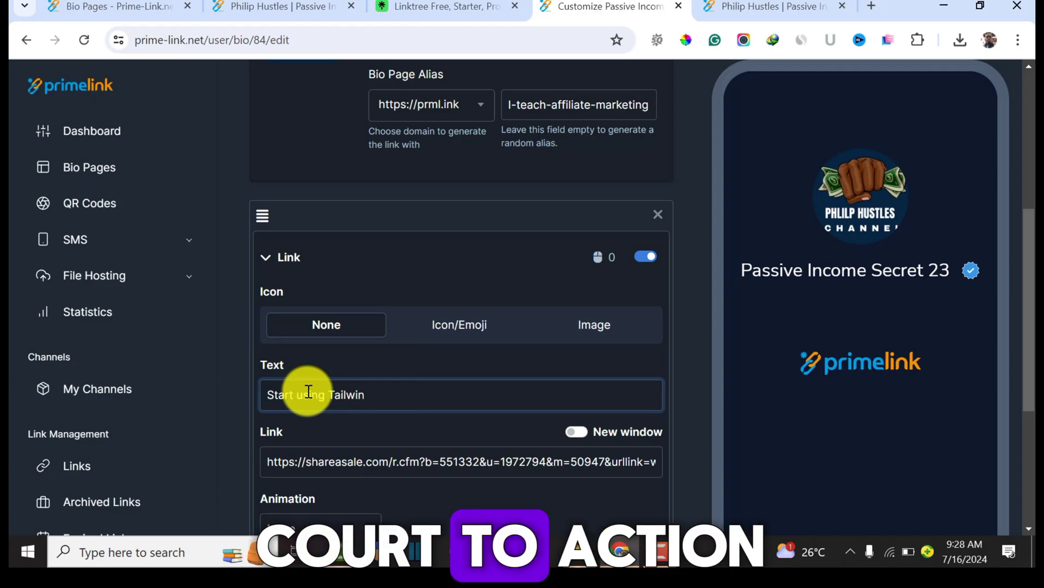
pyautogui.write('g Tailwind')
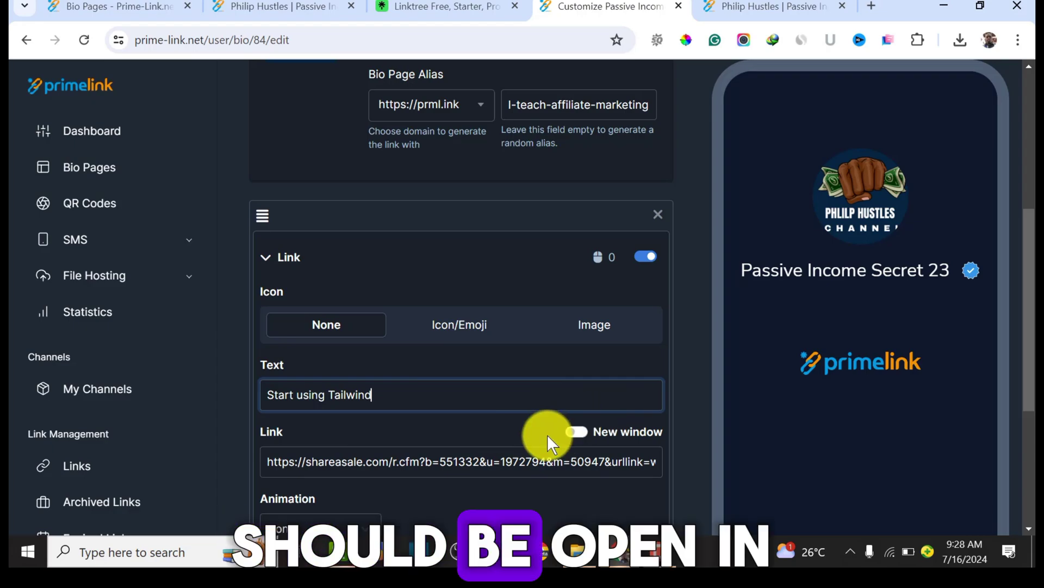
# Make the Tailwind link open in a new window and give its block the Vibrate animation
pyautogui.click(574, 430)
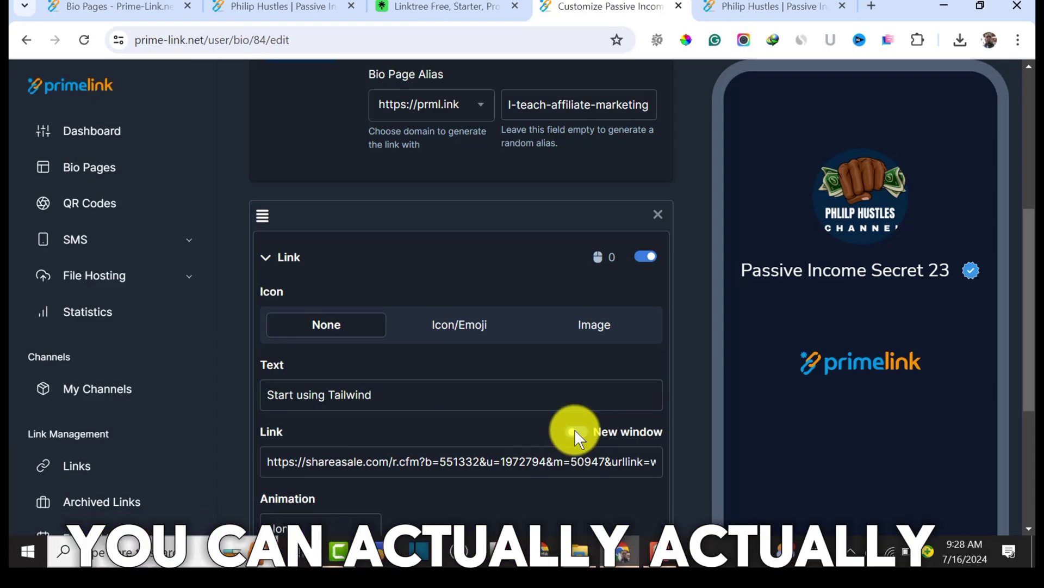
pyautogui.scroll(-1, 489, 381)
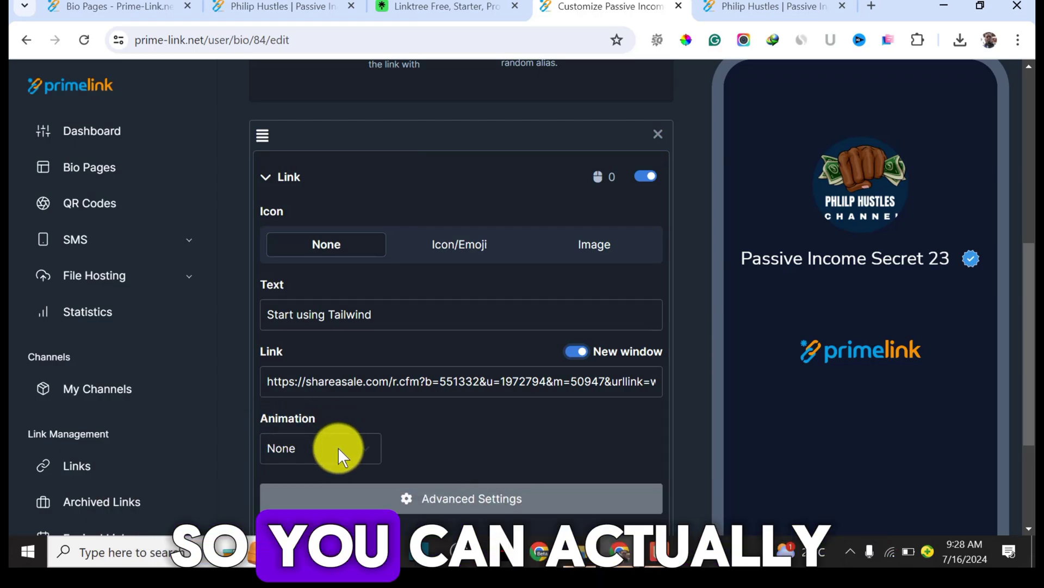
pyautogui.click(338, 447)
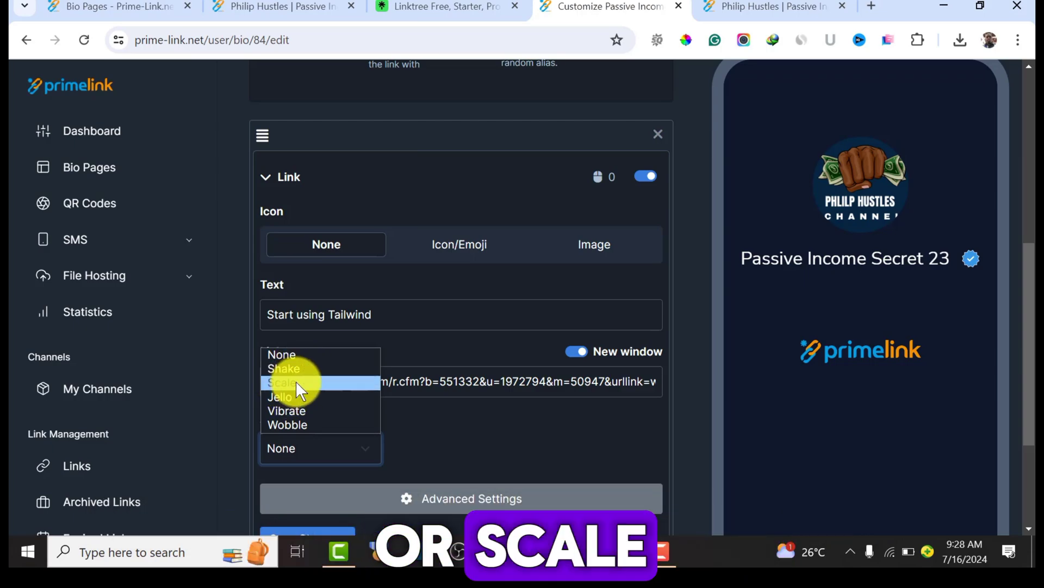
pyautogui.click(300, 411)
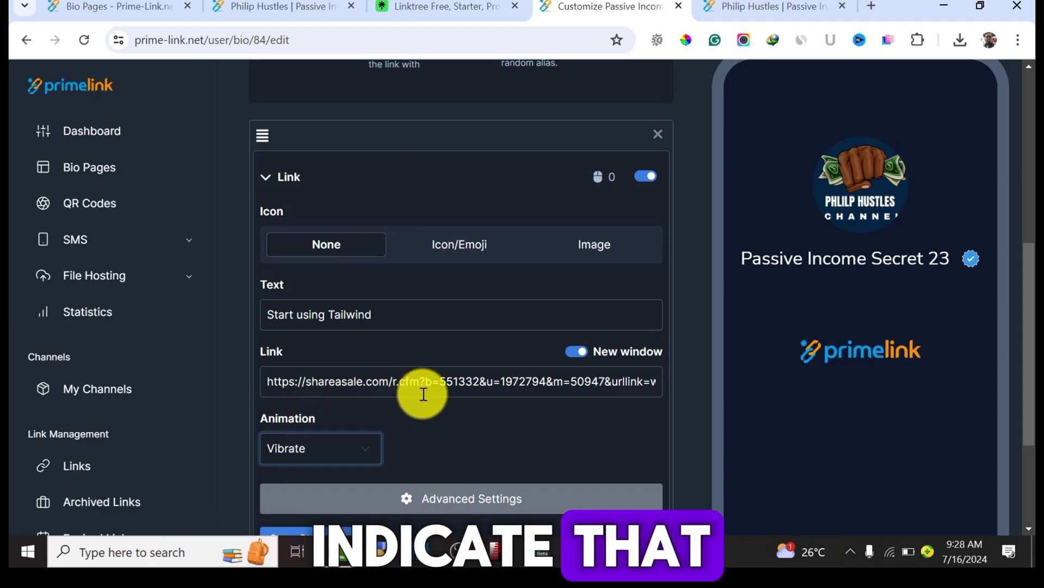
# Browse the available icons and pick the right arrow (fas fa-arrow-right) as the Link block's icon
pyautogui.click(453, 245)
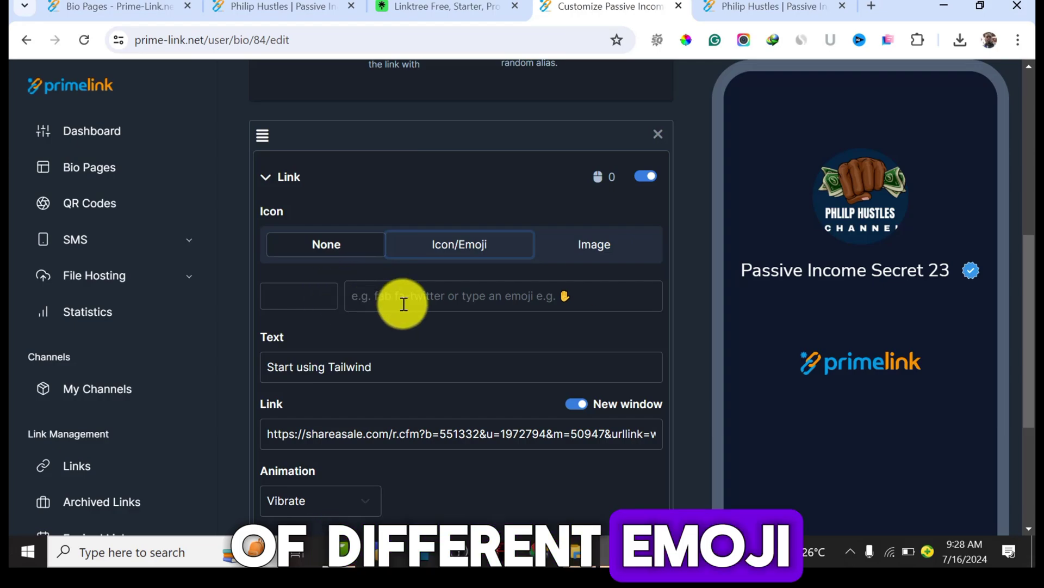
pyautogui.click(280, 296)
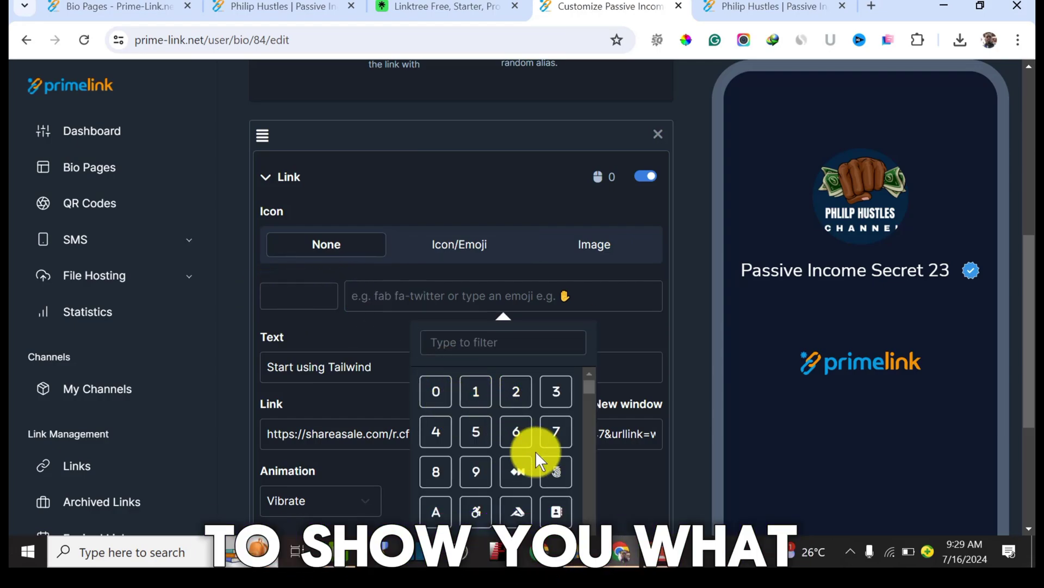
pyautogui.scroll(-2, 528, 478)
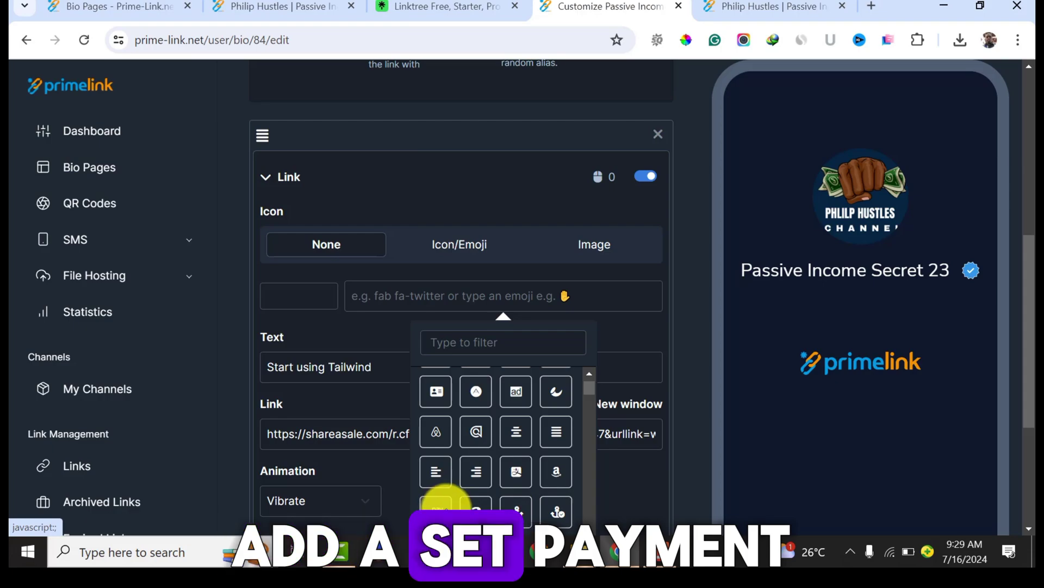
pyautogui.scroll(-5, 478, 488)
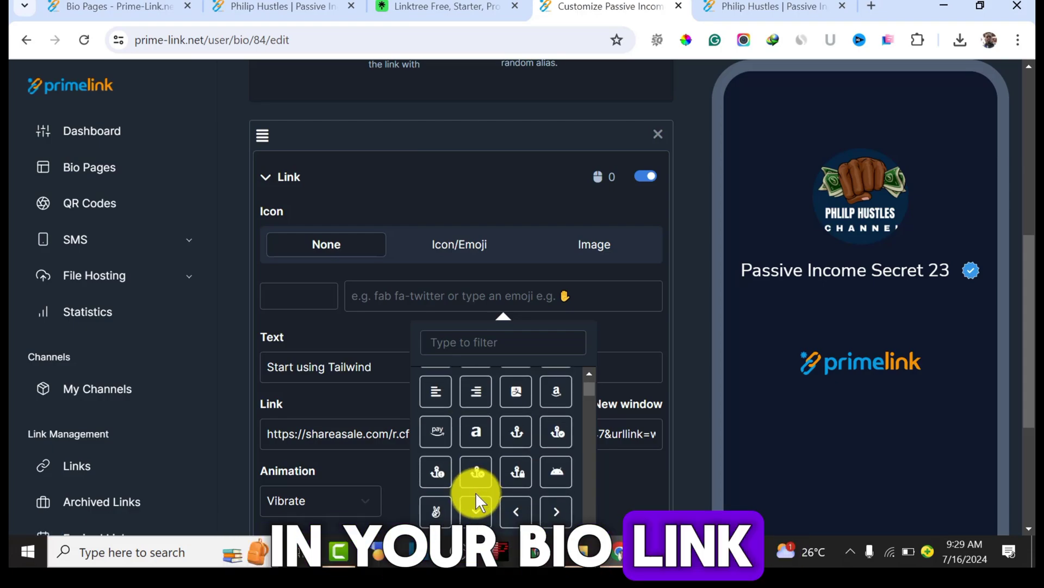
pyautogui.scroll(-8, 484, 483)
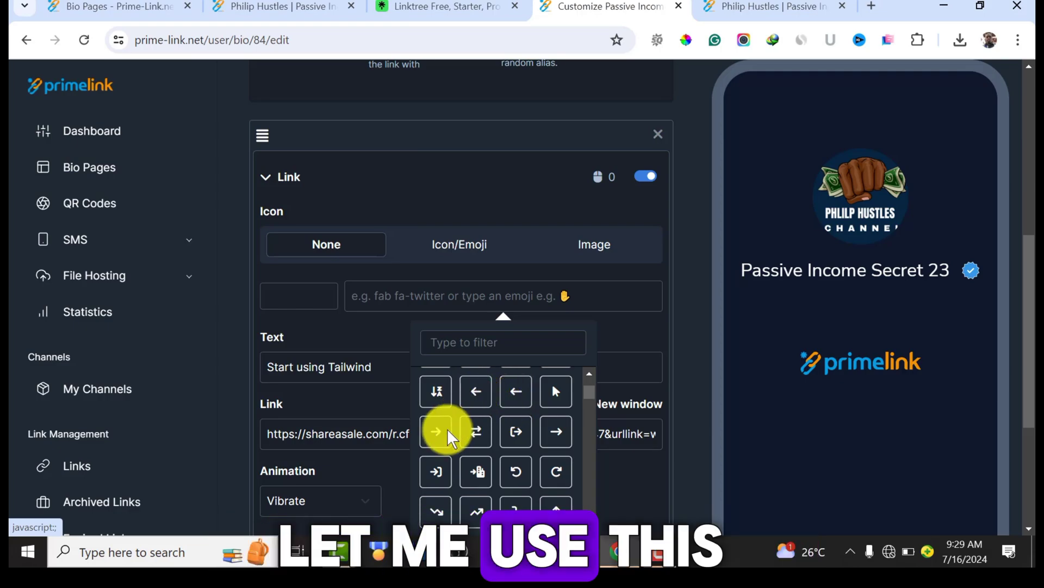
pyautogui.click(434, 438)
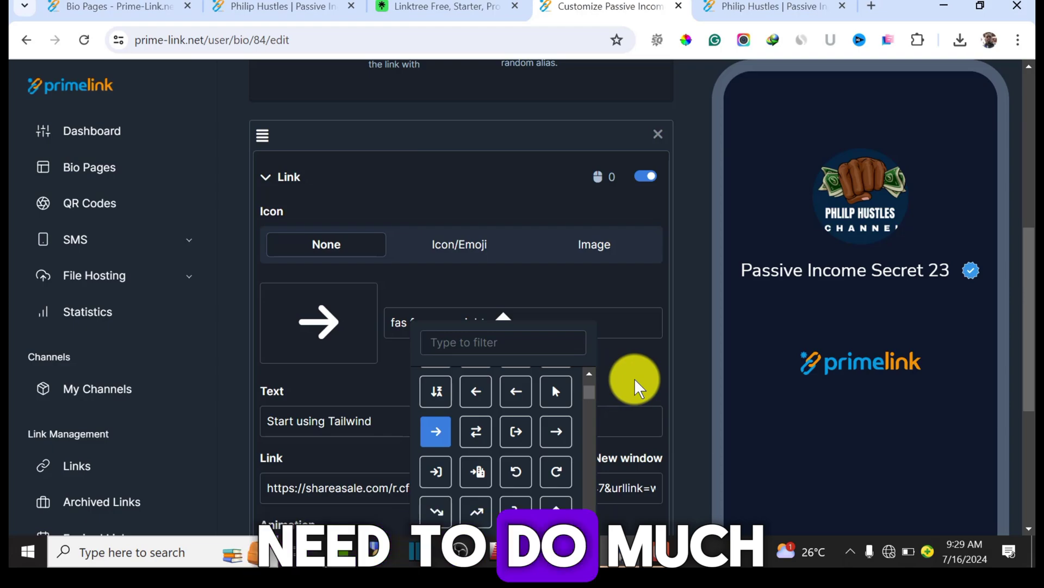
pyautogui.click(622, 321)
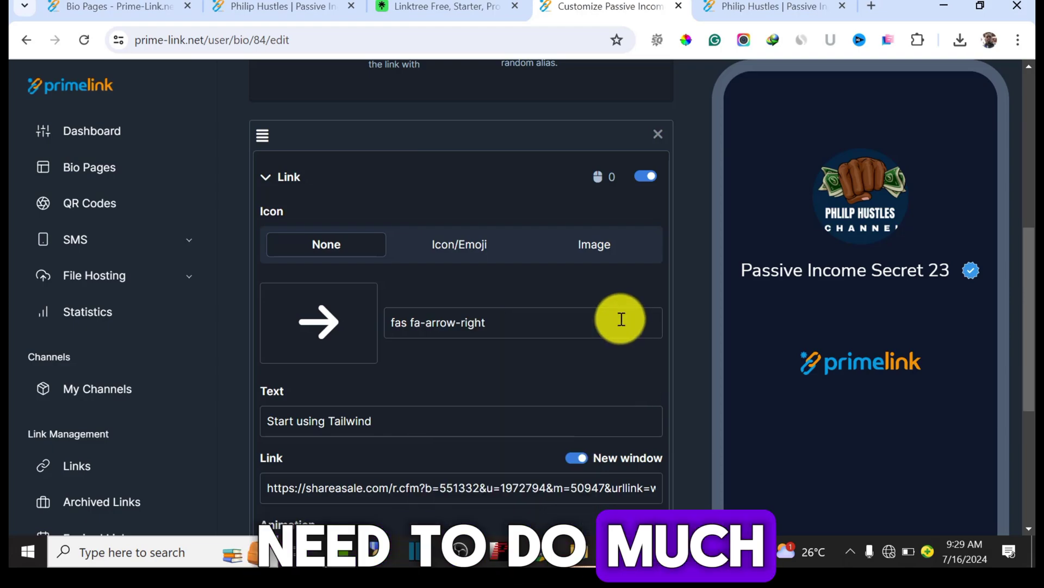
# Switch the Link block's icon type to Image, leaving the image file unselected
pyautogui.click(596, 245)
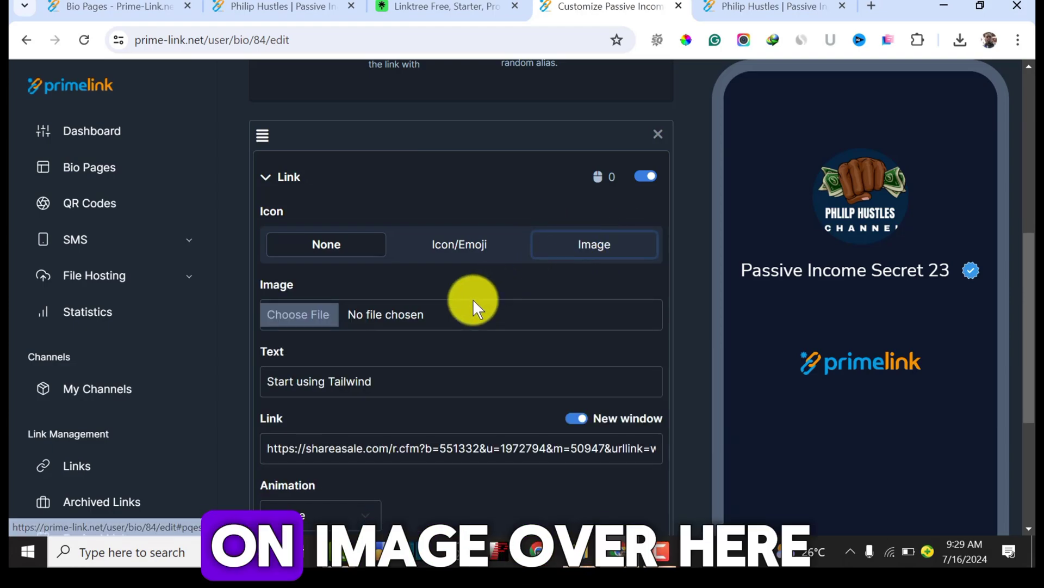
pyautogui.scroll(-2, 453, 351)
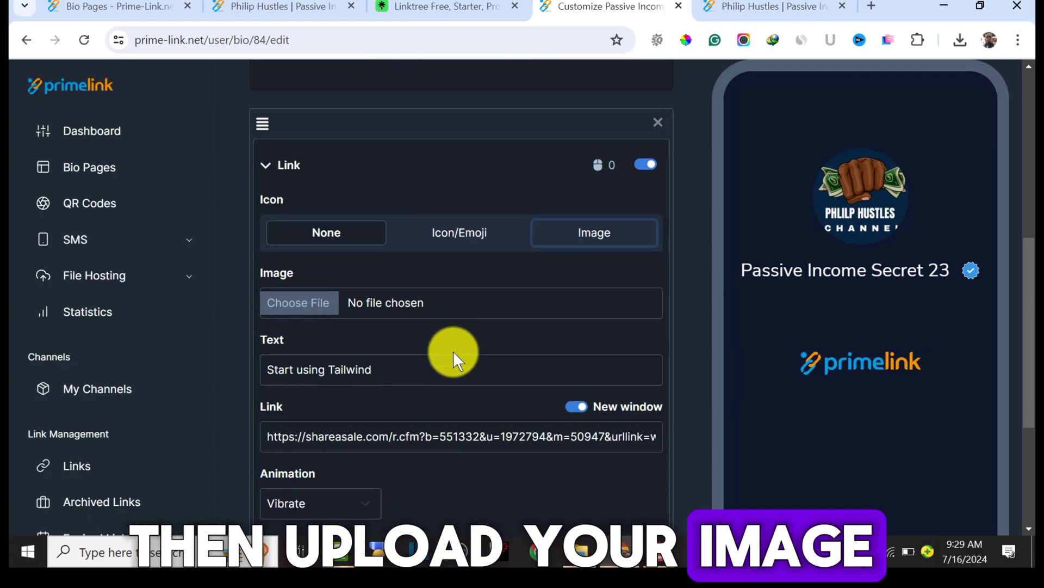
pyautogui.scroll(1, 517, 352)
pyautogui.scroll(3, 517, 348)
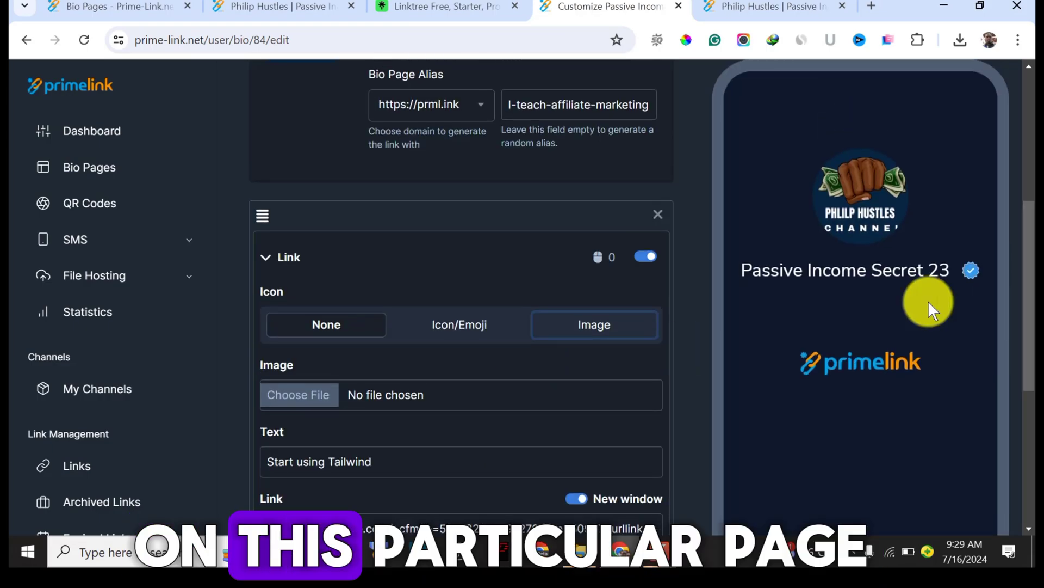
# Save the Link block's changes and check the "Start using Tailwind" button in the page preview
pyautogui.scroll(-3, 618, 337)
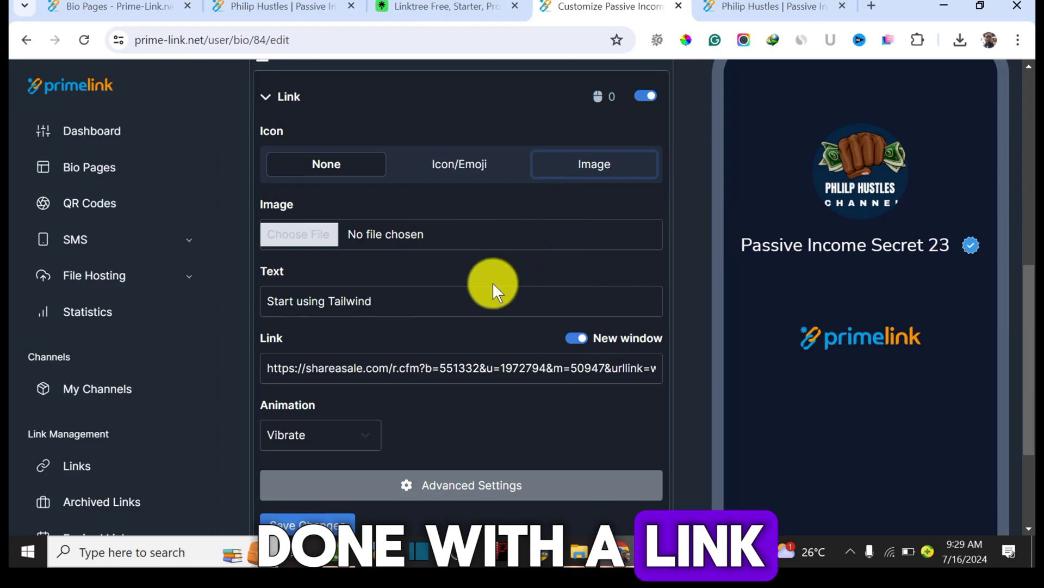
pyautogui.scroll(-1, 385, 420)
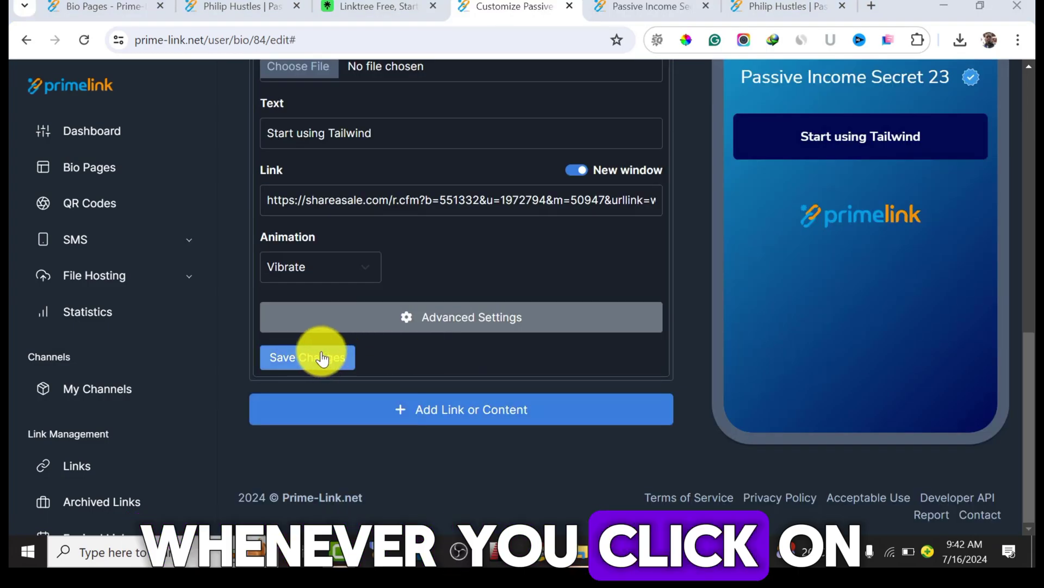
pyautogui.click(318, 354)
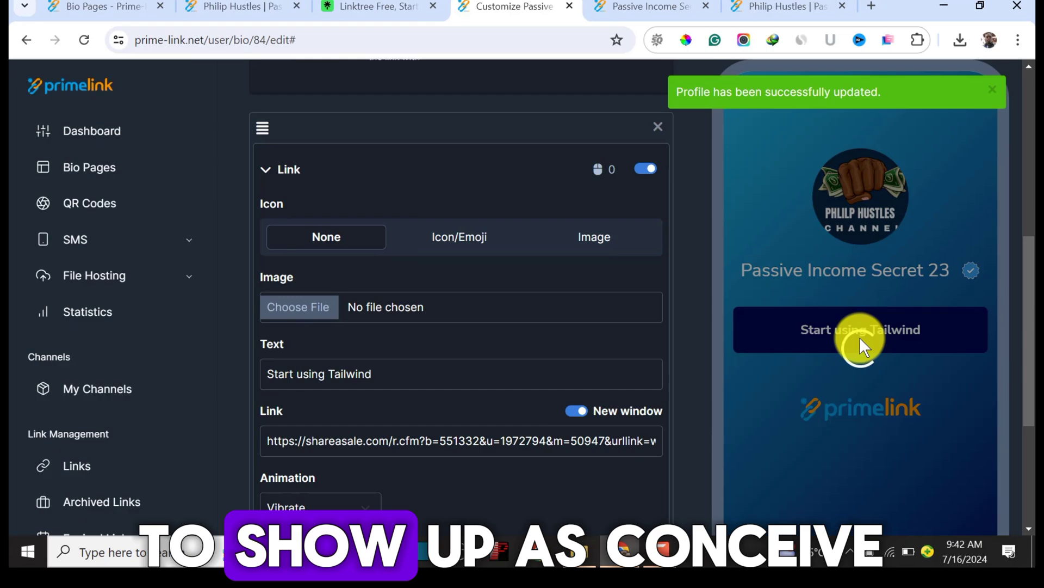
pyautogui.click(860, 341)
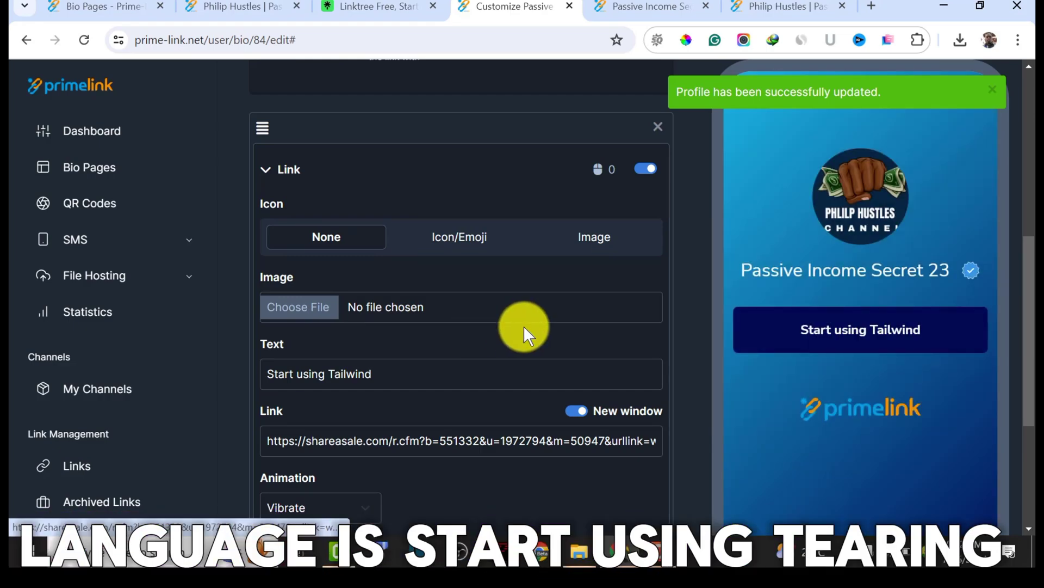
# Add a PayPal Button block below the Link block on the bio page and enable it
pyautogui.scroll(4, 545, 275)
pyautogui.scroll(-8, 511, 296)
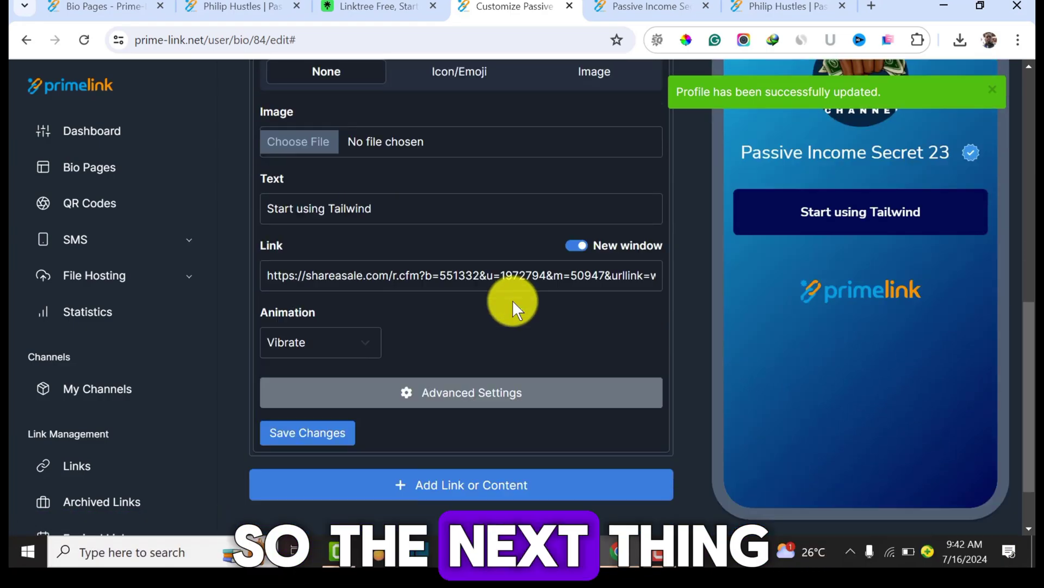
pyautogui.click(527, 415)
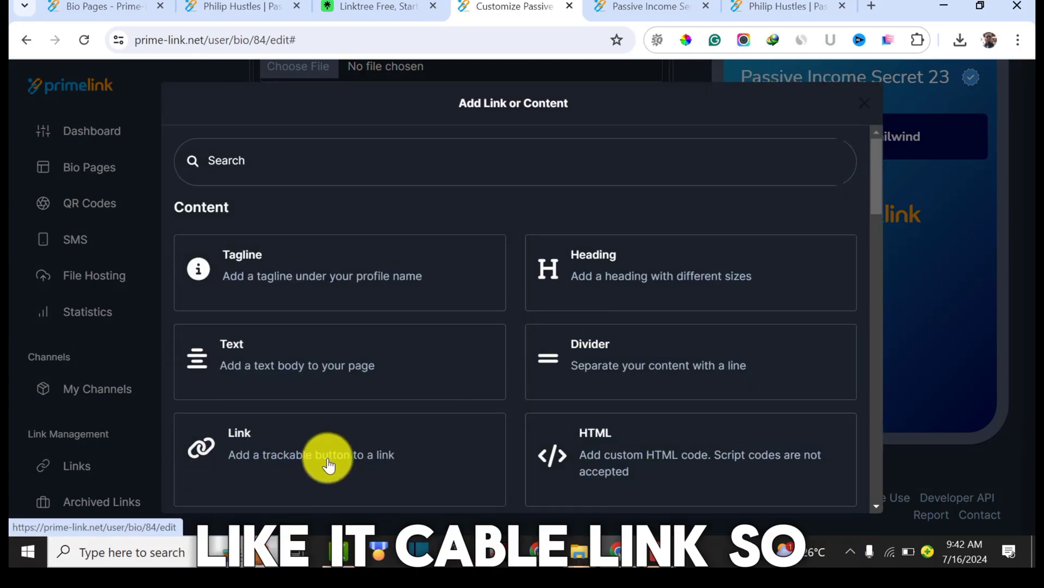
pyautogui.scroll(-3, 370, 435)
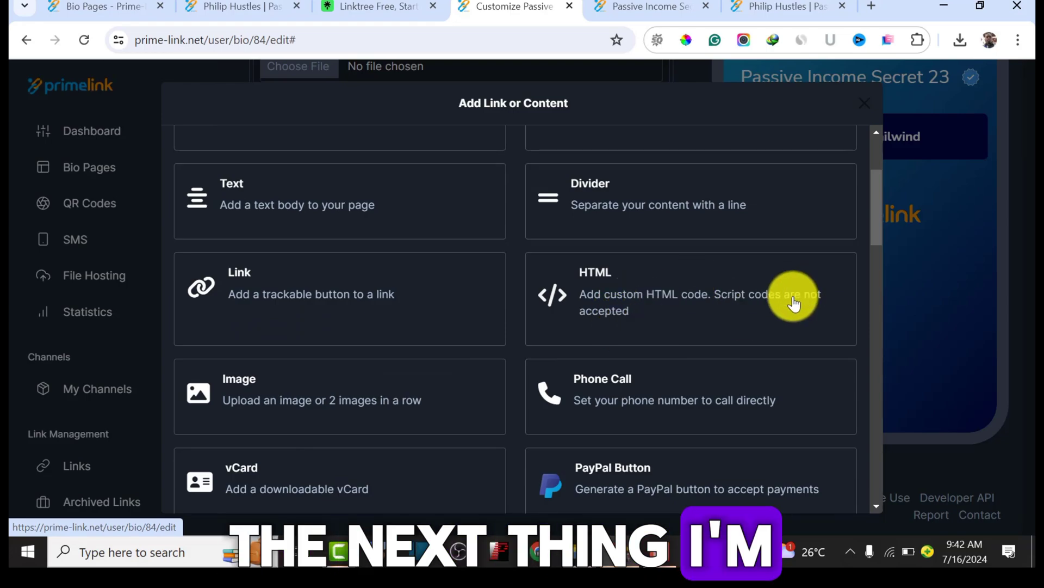
pyautogui.scroll(-3, 745, 322)
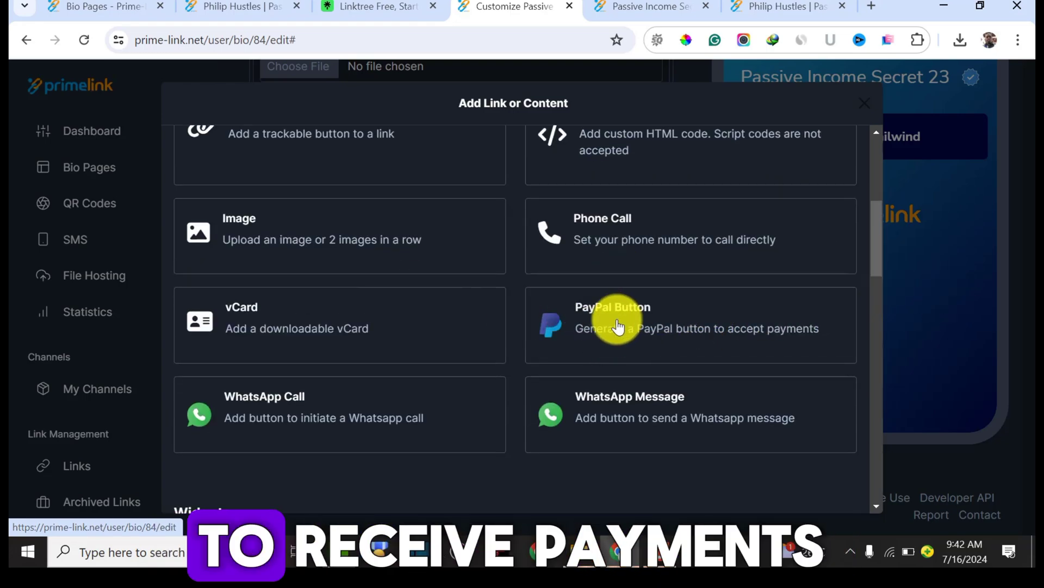
pyautogui.click(618, 327)
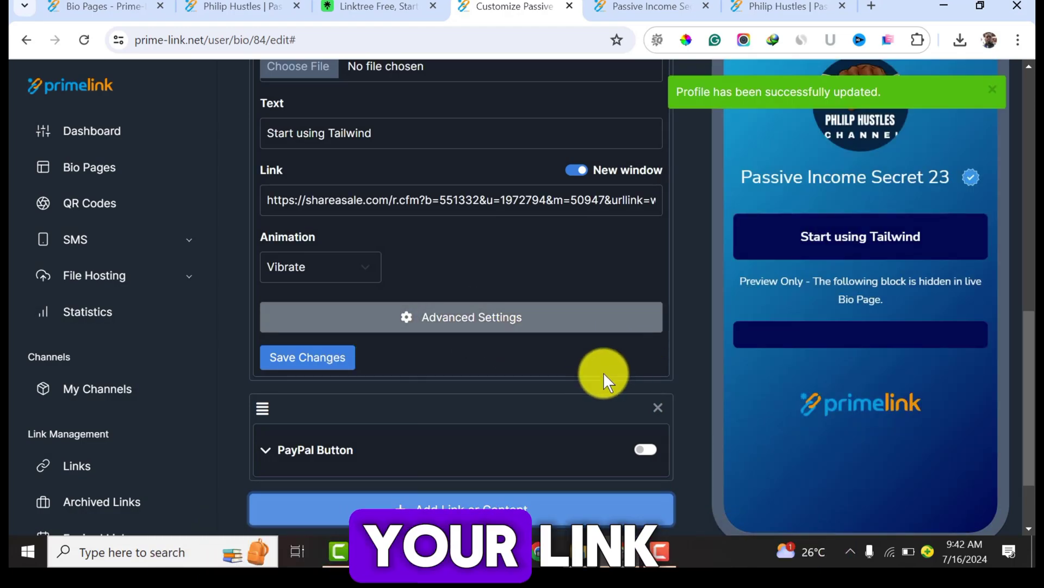
pyautogui.scroll(-2, 602, 397)
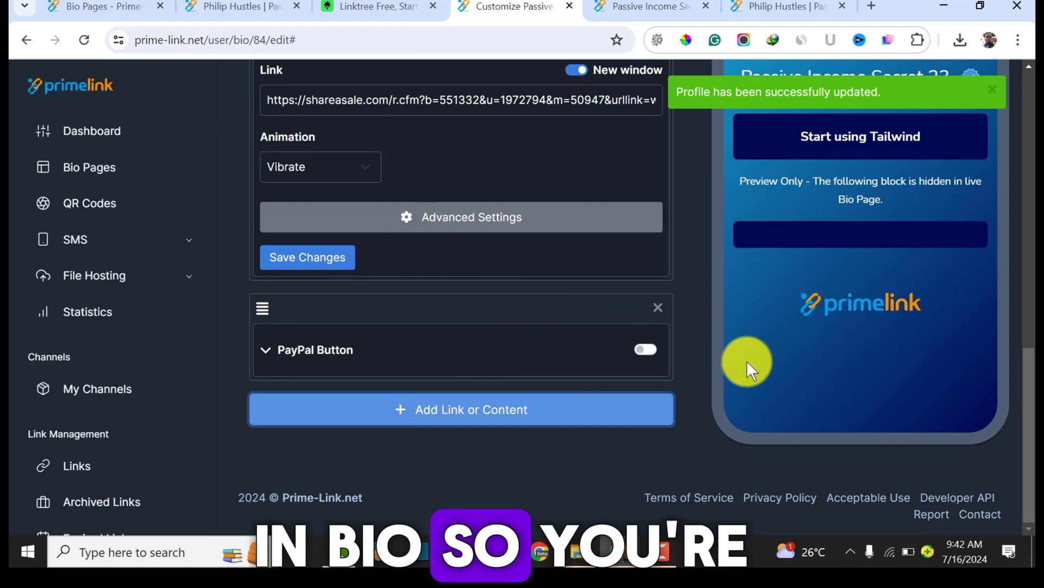
pyautogui.click(648, 349)
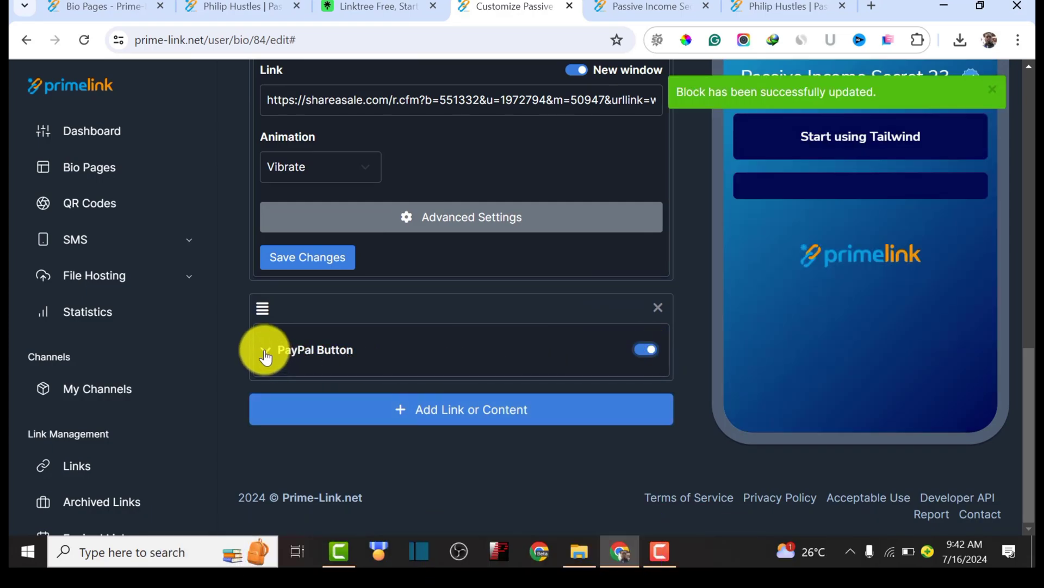
# Expand the PayPal Button block, fill in the PayPal account e-mail and set the currency to USD - U.S. Dollar
pyautogui.click(265, 354)
pyautogui.scroll(-3, 463, 381)
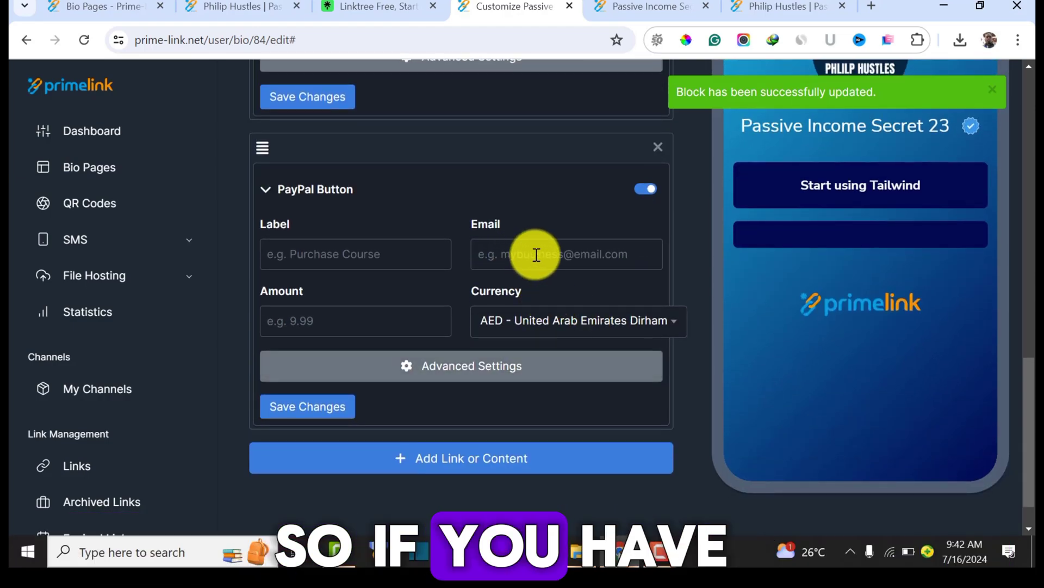
pyautogui.click(489, 254)
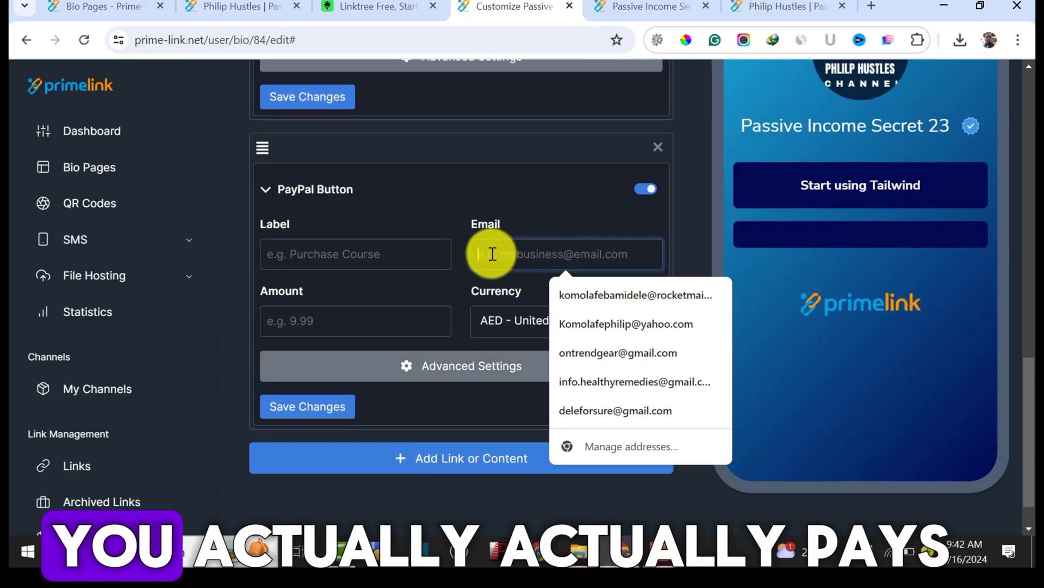
pyautogui.click(601, 293)
pyautogui.click(548, 325)
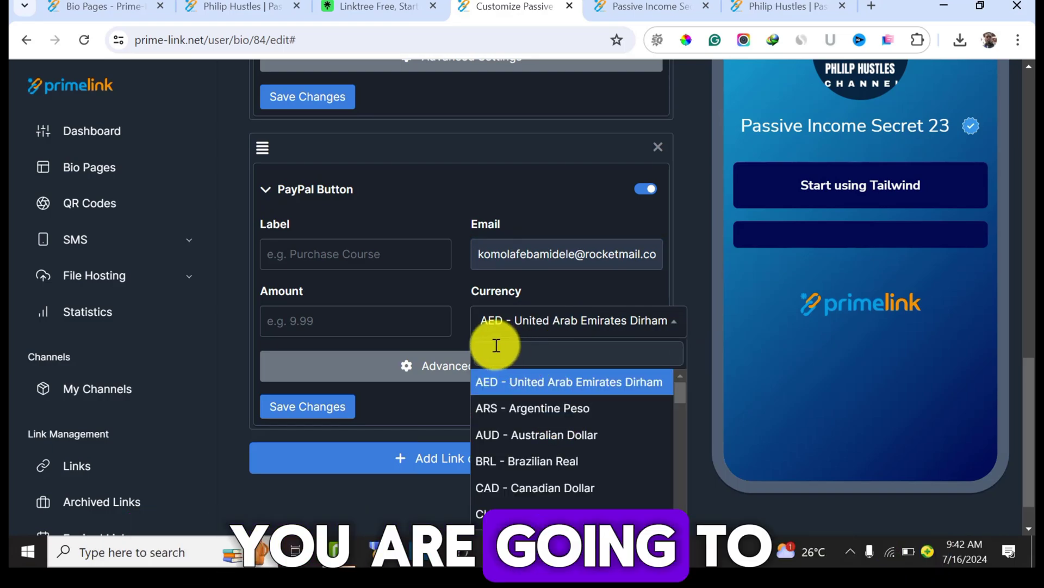
pyautogui.write('us')
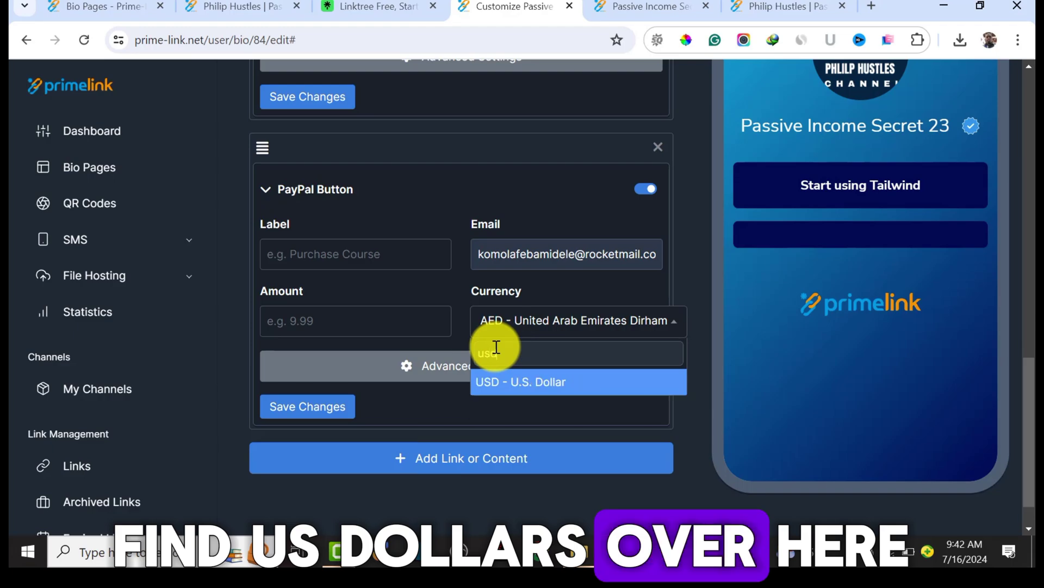
pyautogui.write('d')
pyautogui.click(536, 378)
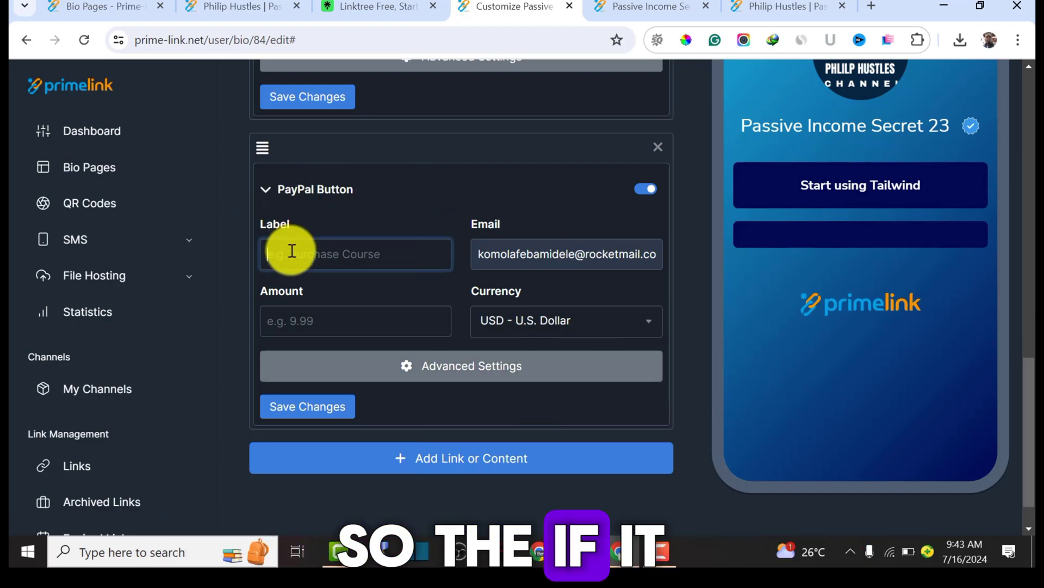
# Label the PayPal button Donation and set its amount to 1
pyautogui.write('D')
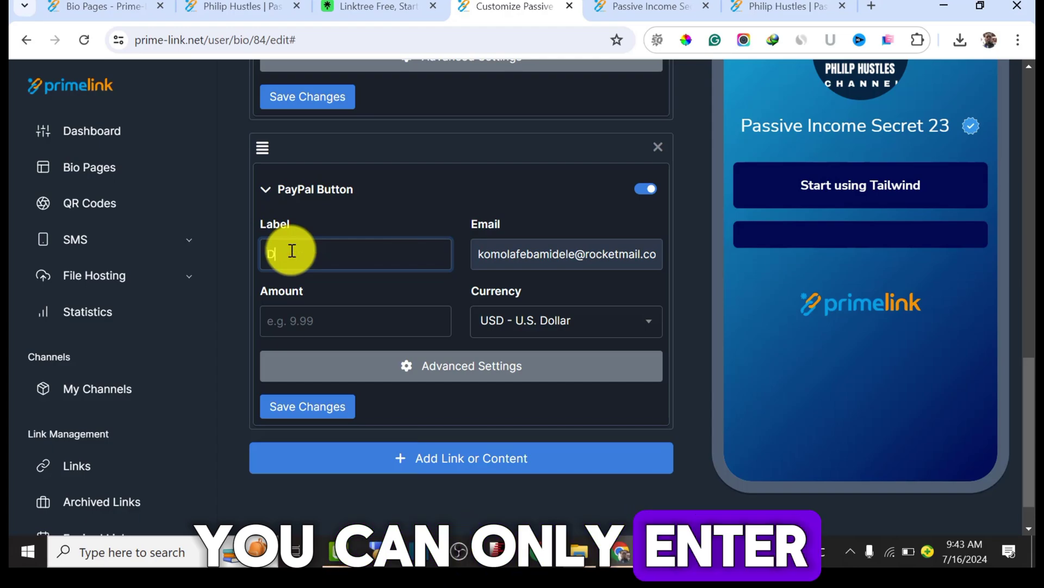
pyautogui.write('onation')
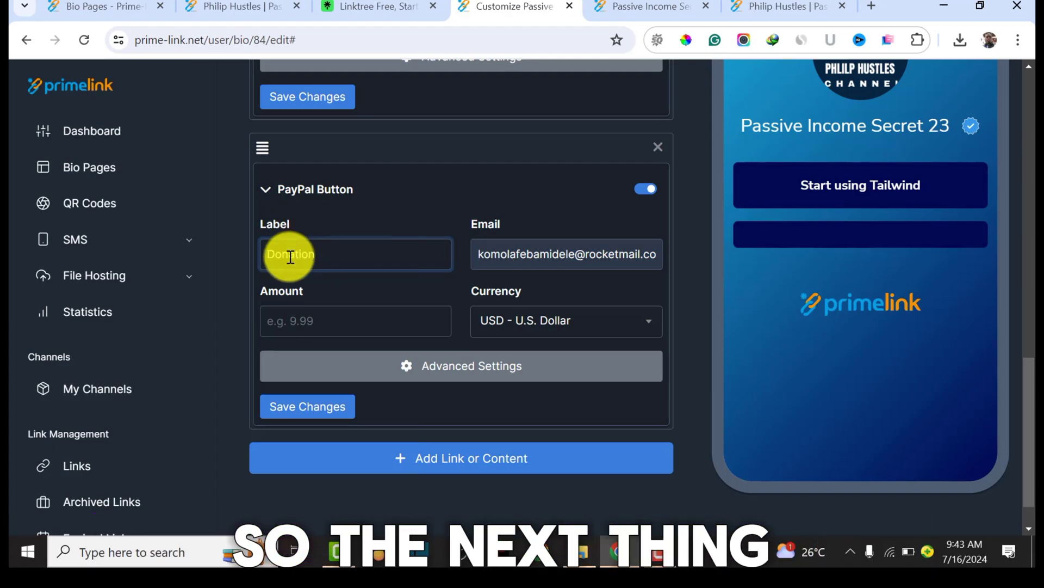
pyautogui.click(287, 314)
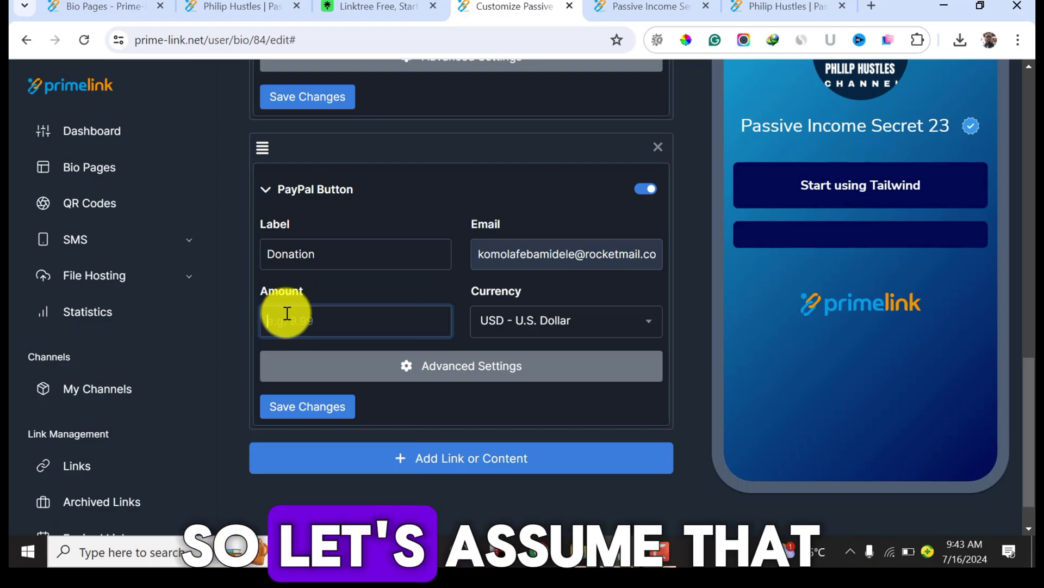
pyautogui.write('1')
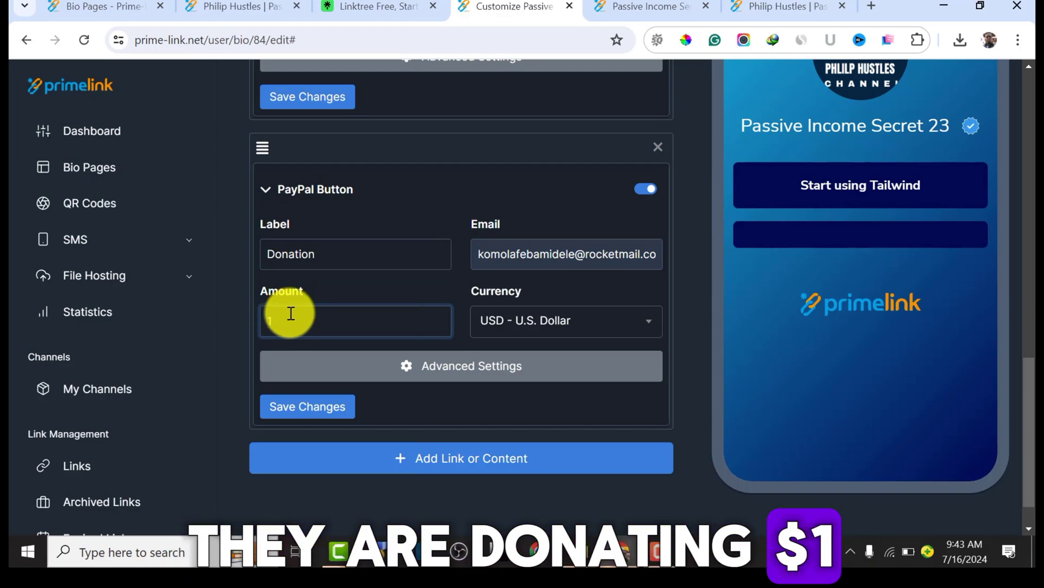
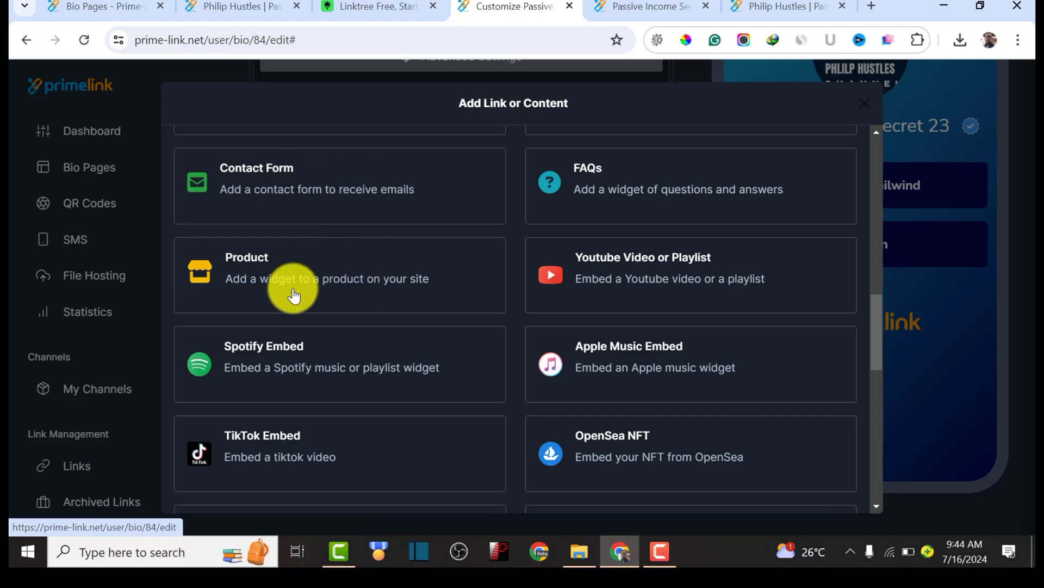
# Browse the available content blocks, add a Newsletter block below the PayPal button and expand its settings
pyautogui.scroll(-10, 294, 297)
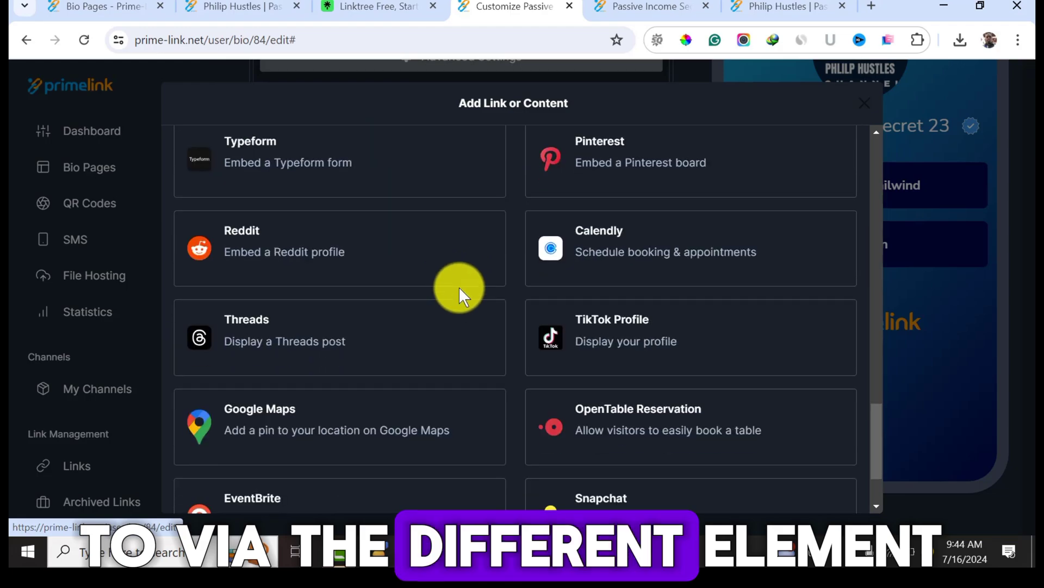
pyautogui.scroll(-3, 459, 286)
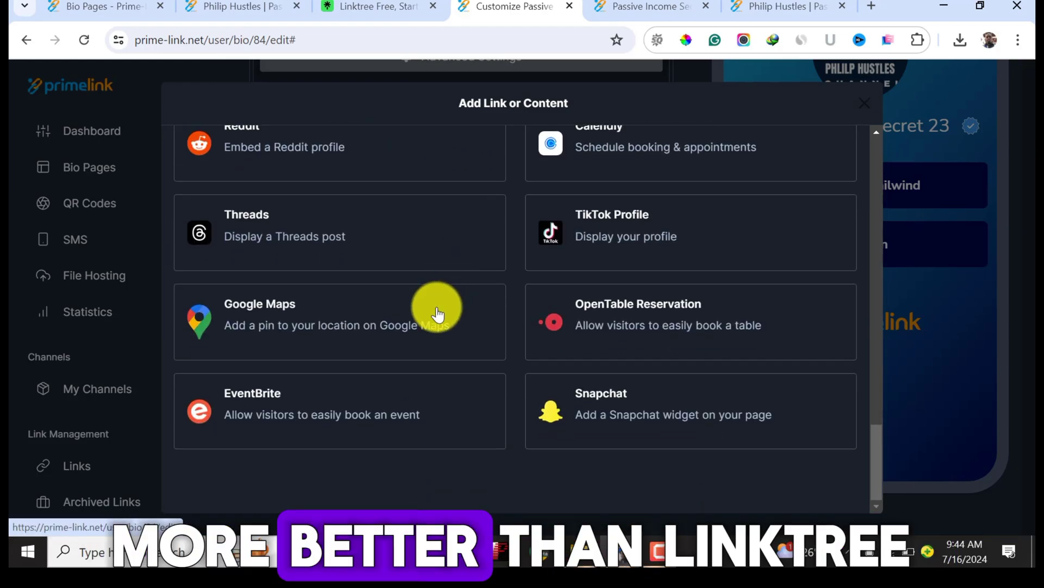
pyautogui.scroll(12, 438, 315)
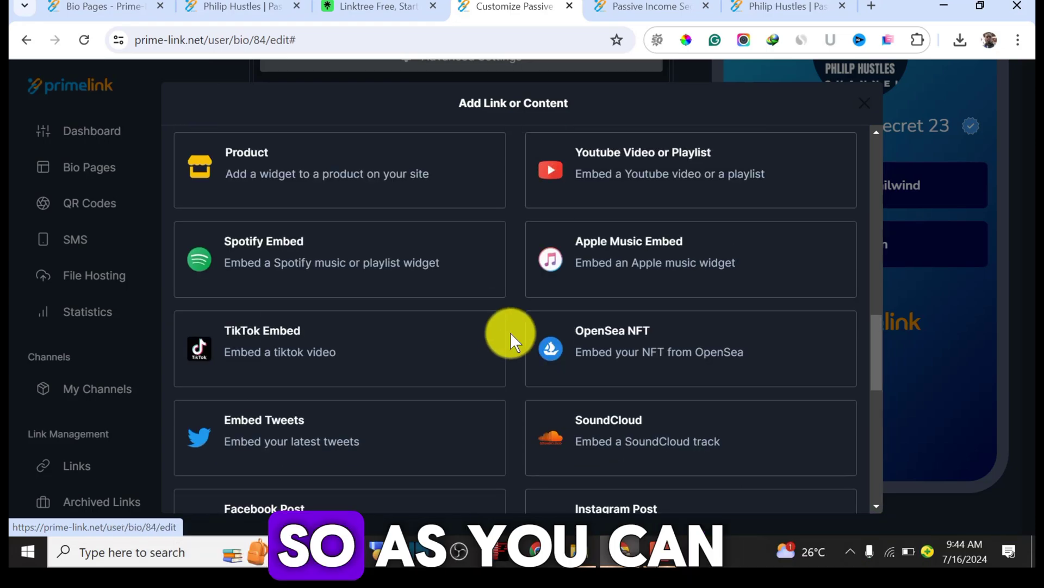
pyautogui.scroll(10, 511, 327)
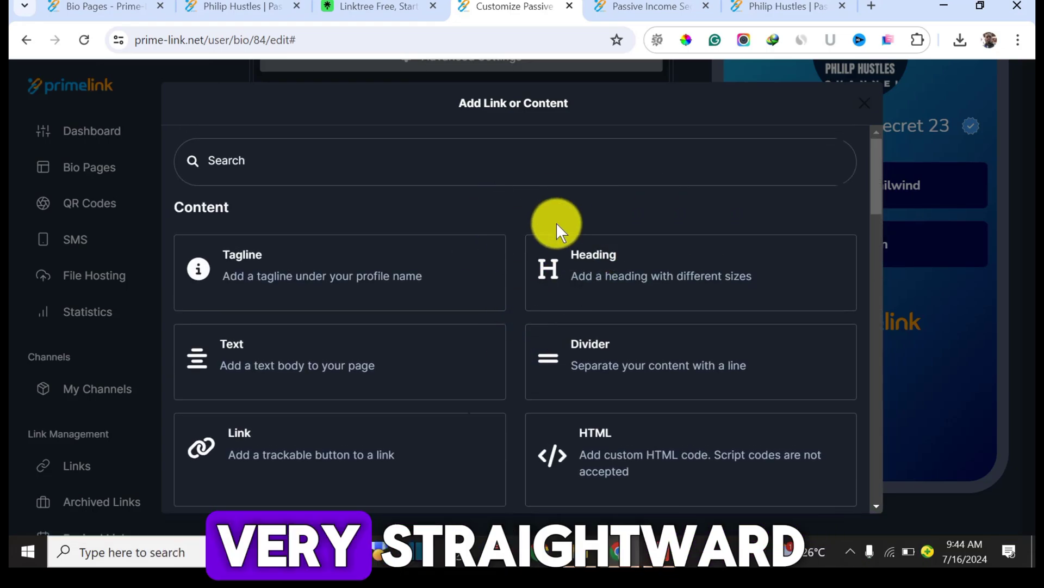
pyautogui.scroll(-10, 556, 222)
pyautogui.scroll(-3, 799, 312)
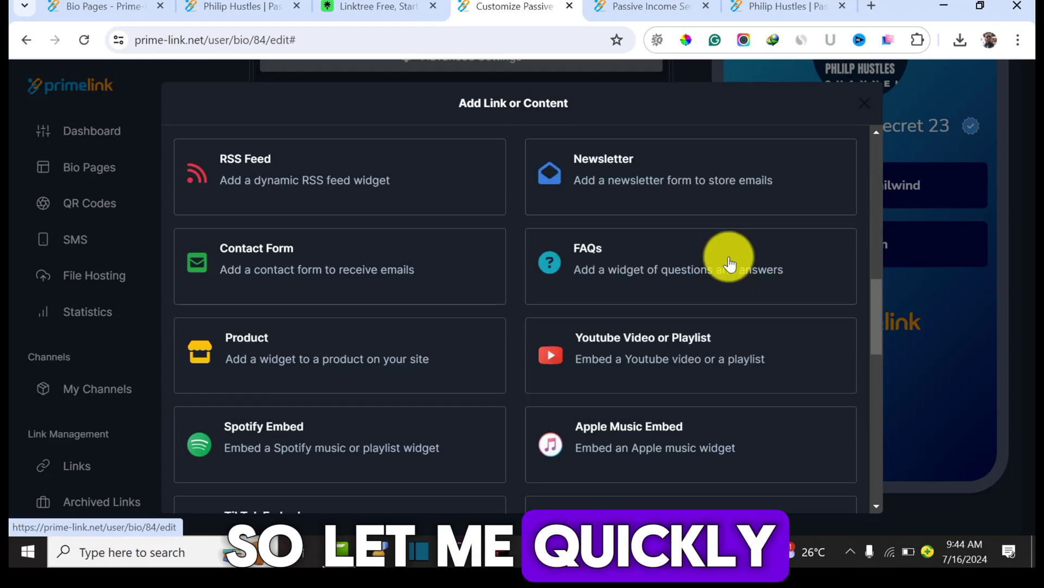
pyautogui.click(587, 187)
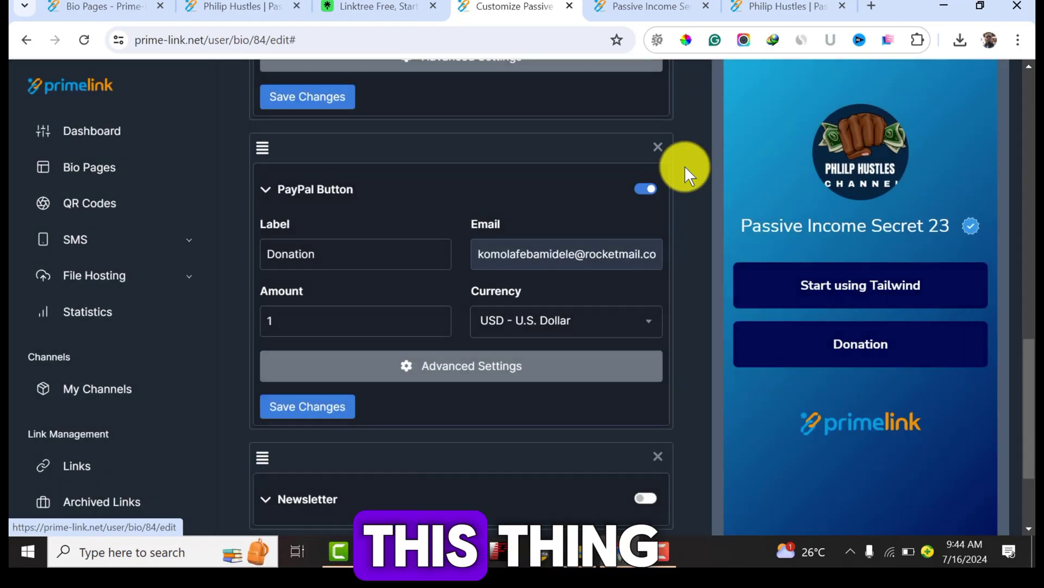
pyautogui.scroll(-3, 470, 299)
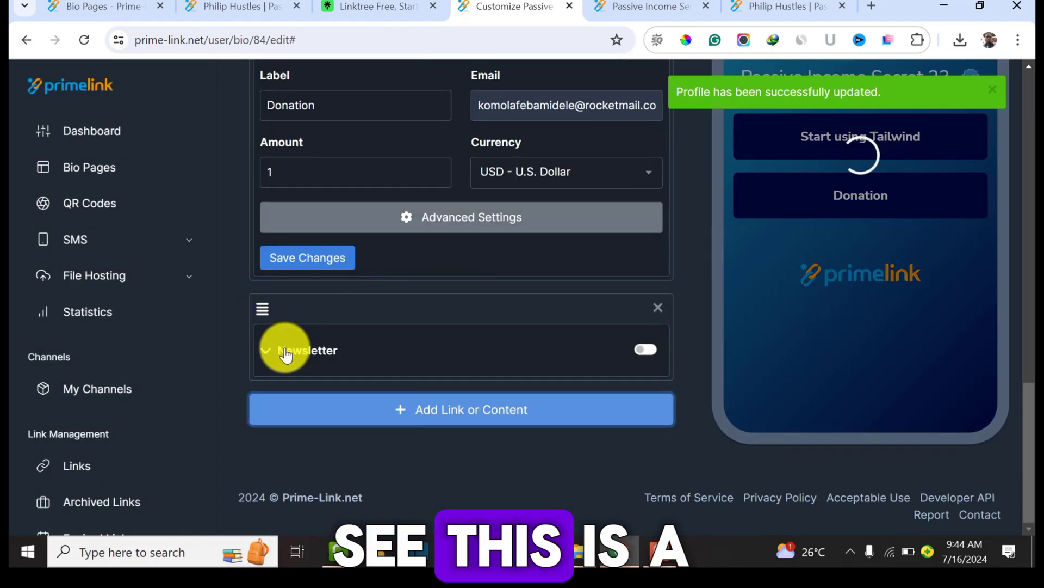
pyautogui.click(262, 350)
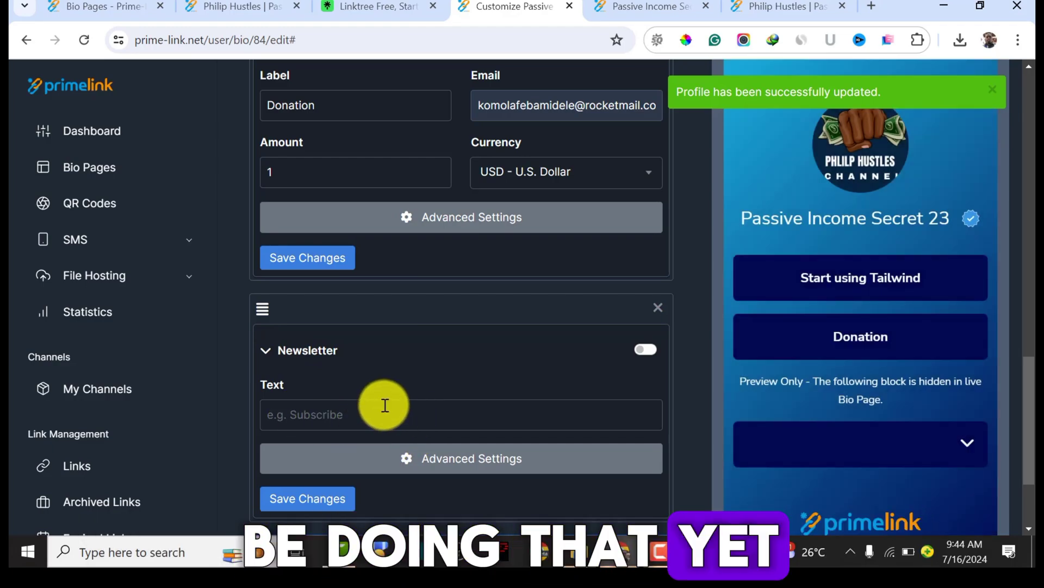
# Add an FAQs block below the Newsletter block and create one question-and-answer entry in it, leaving it blank
pyautogui.scroll(-2, 384, 405)
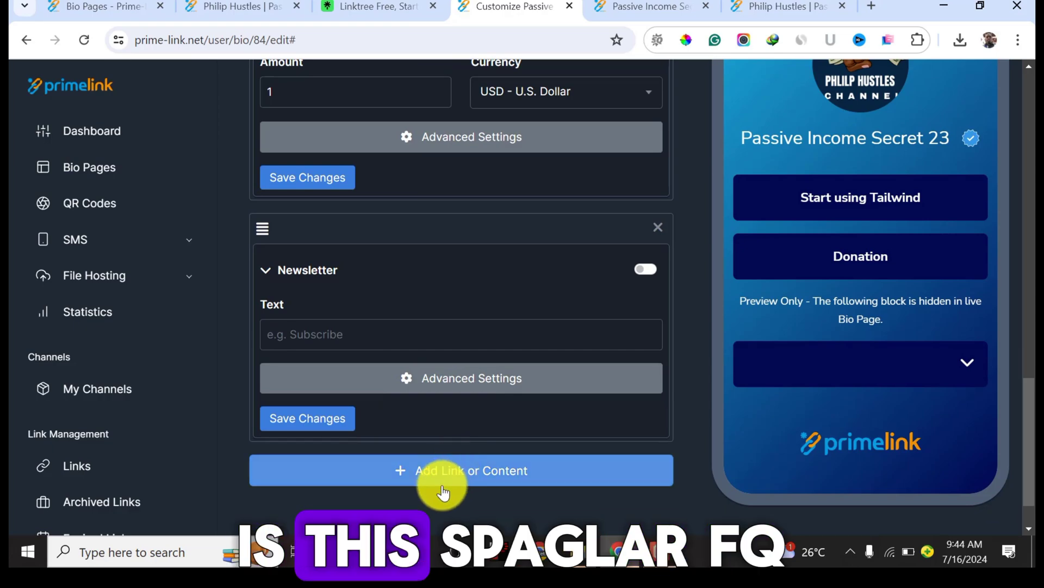
pyautogui.click(441, 486)
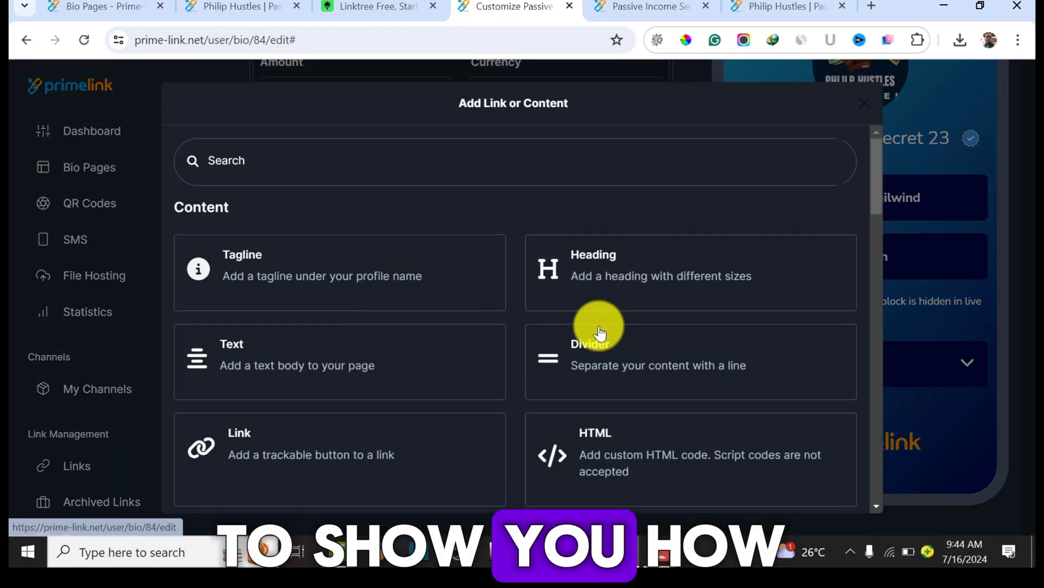
pyautogui.scroll(-10, 589, 332)
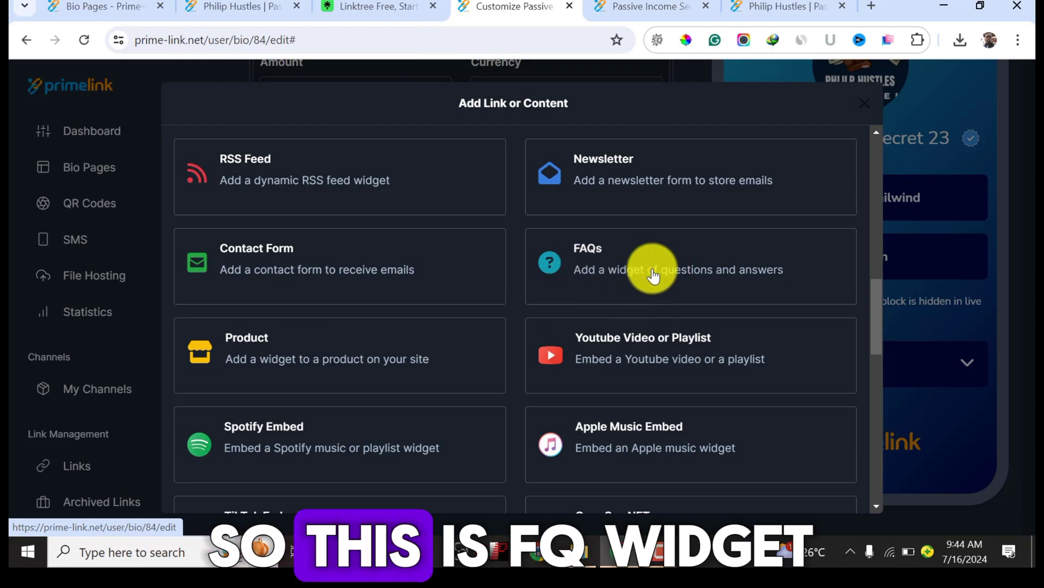
pyautogui.click(630, 281)
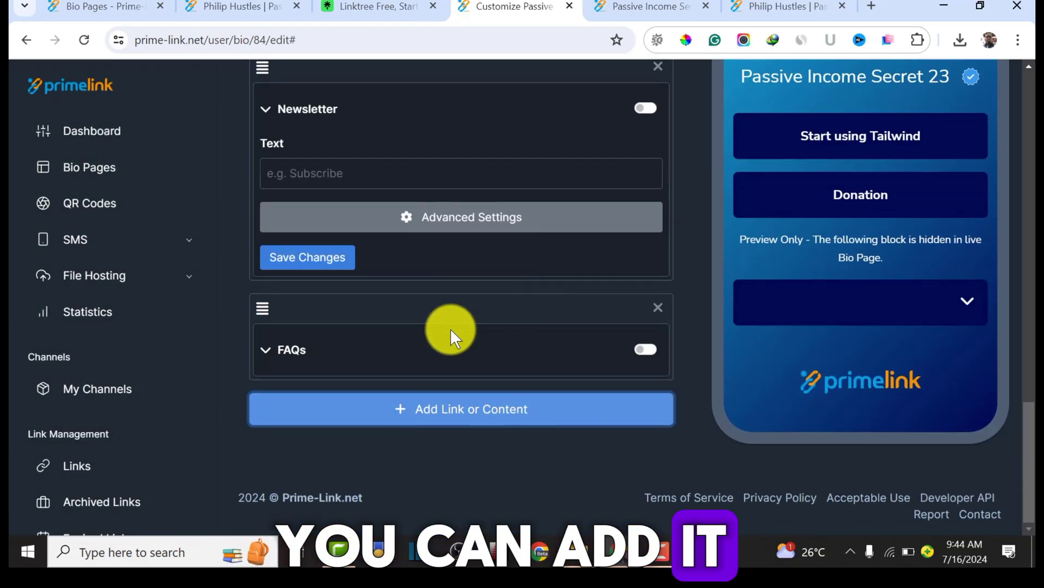
pyautogui.click(262, 351)
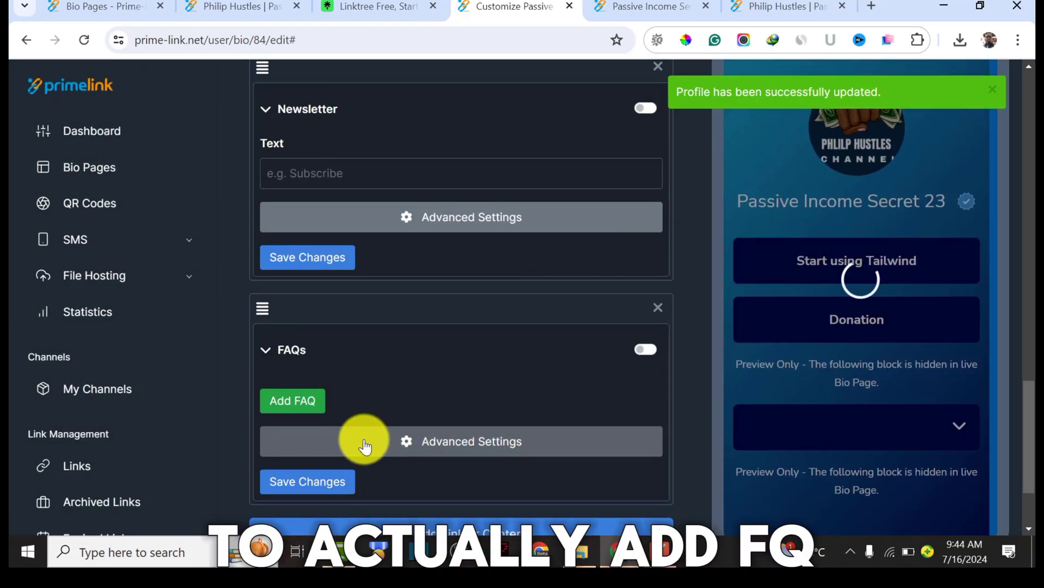
pyautogui.click(285, 402)
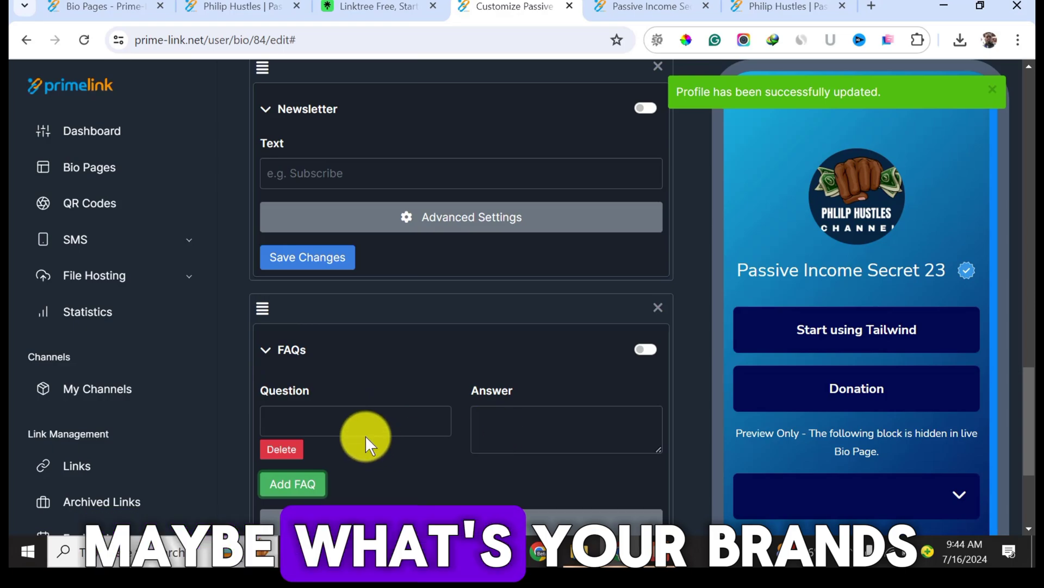
pyautogui.click(335, 415)
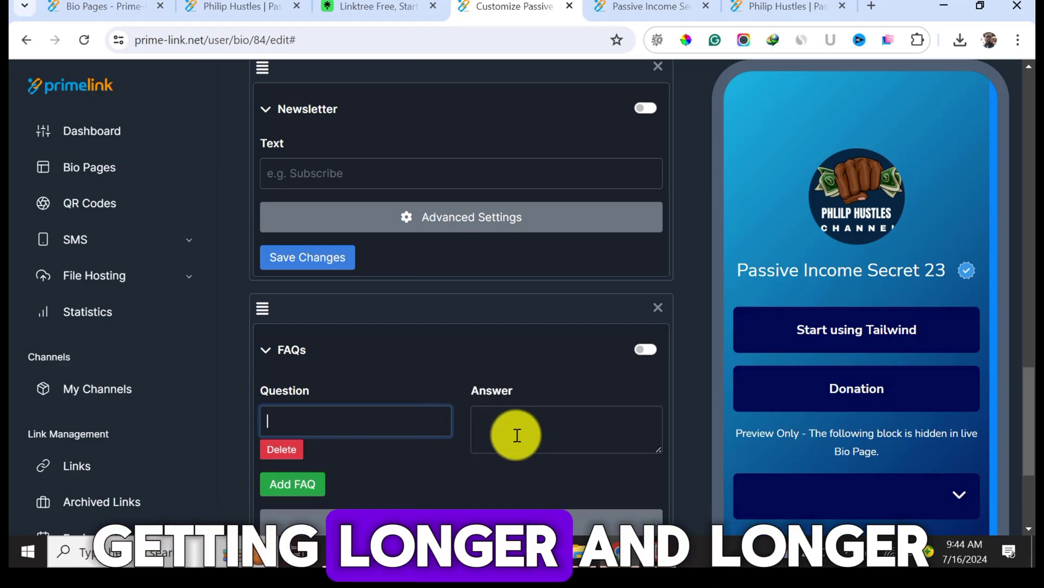
# Go to the bio page's Social Links settings and try to add a Facebook link with the URL left empty
pyautogui.scroll(10, 531, 381)
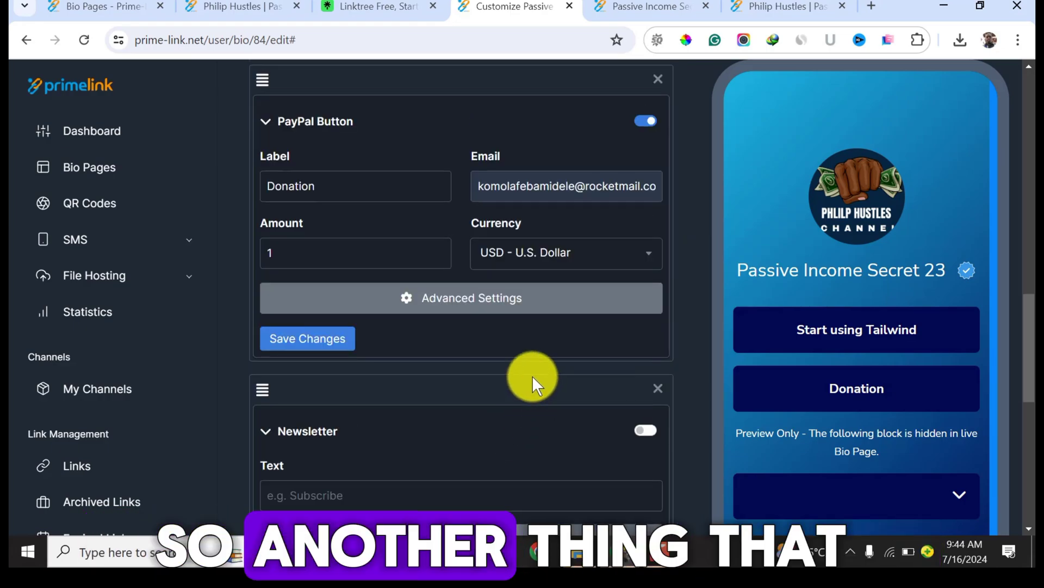
pyautogui.scroll(15, 566, 334)
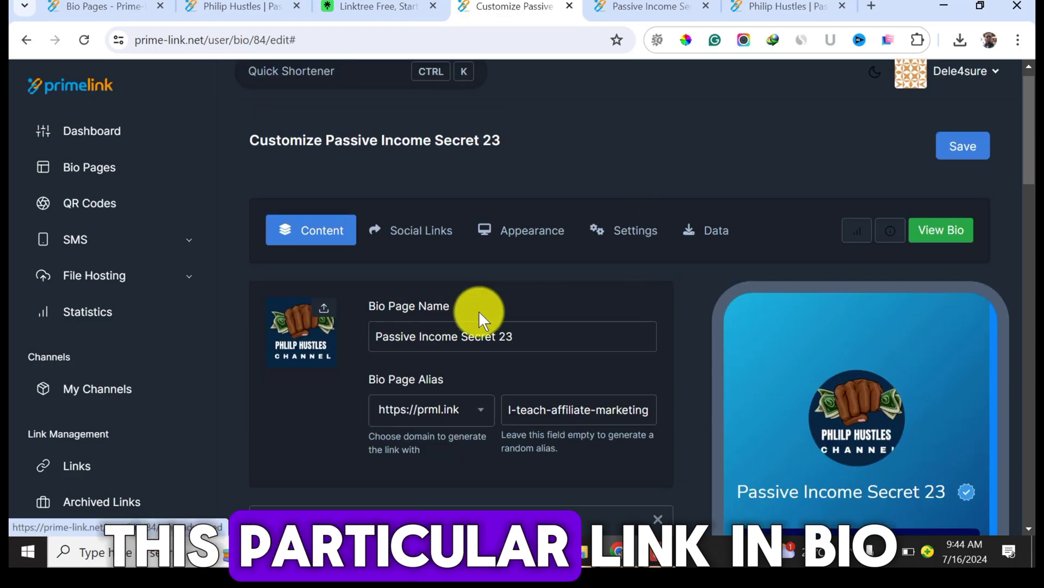
pyautogui.click(394, 232)
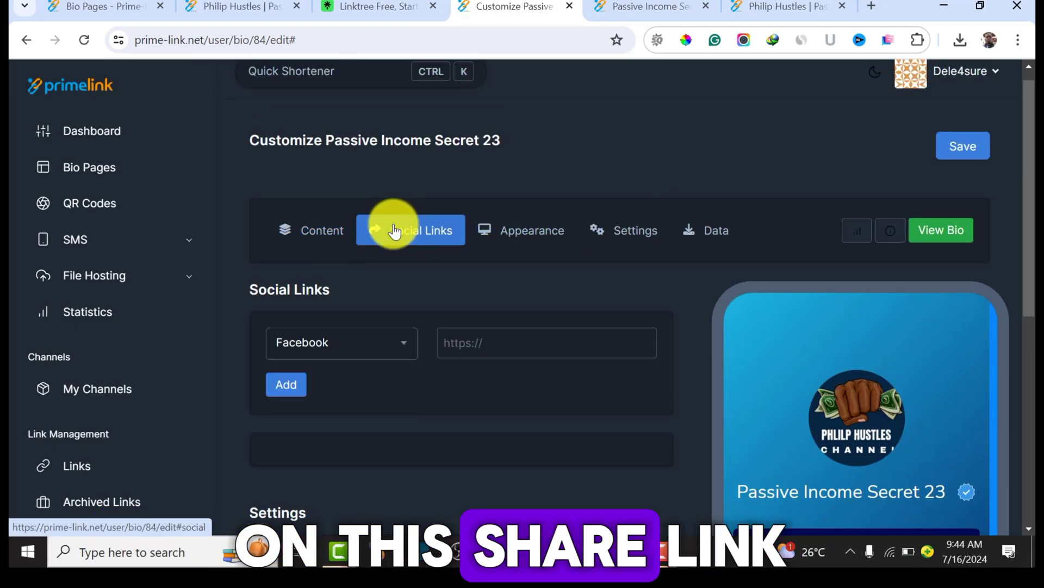
pyautogui.click(395, 344)
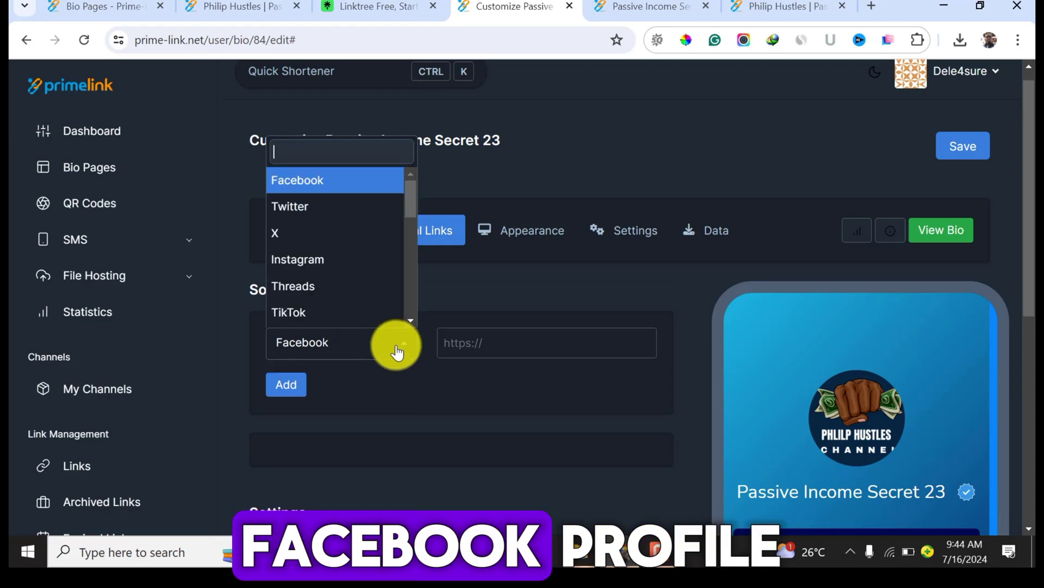
pyautogui.click(467, 342)
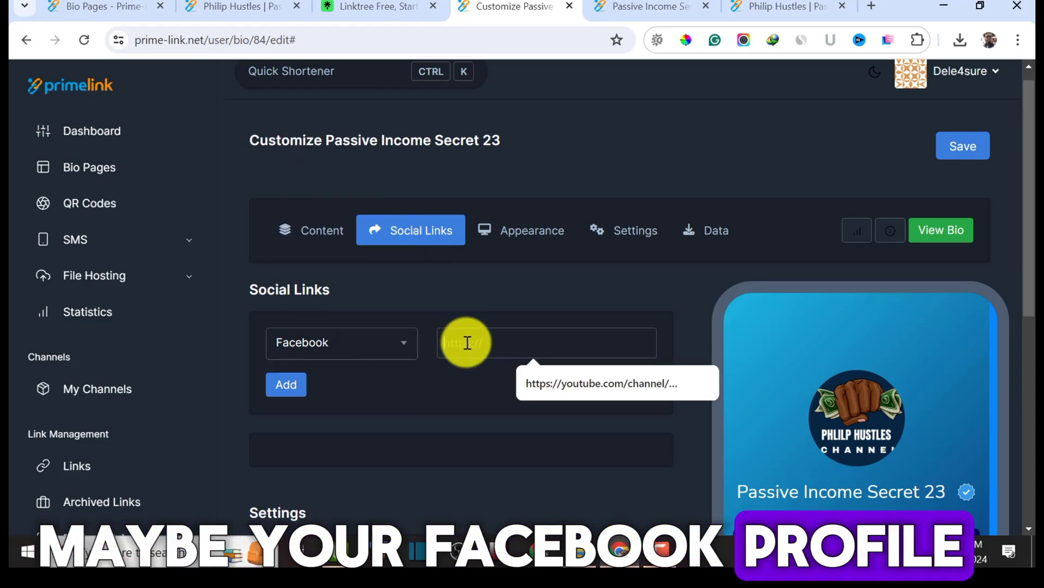
pyautogui.click(395, 358)
pyautogui.click(287, 384)
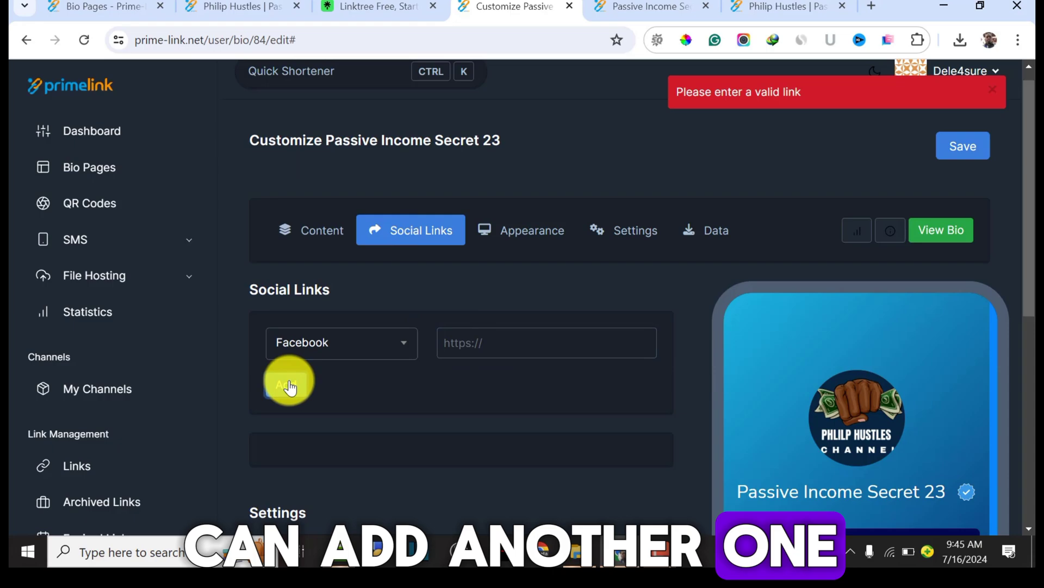
# Look through the social platforms available for profile links, leaving Facebook selected
pyautogui.click(400, 352)
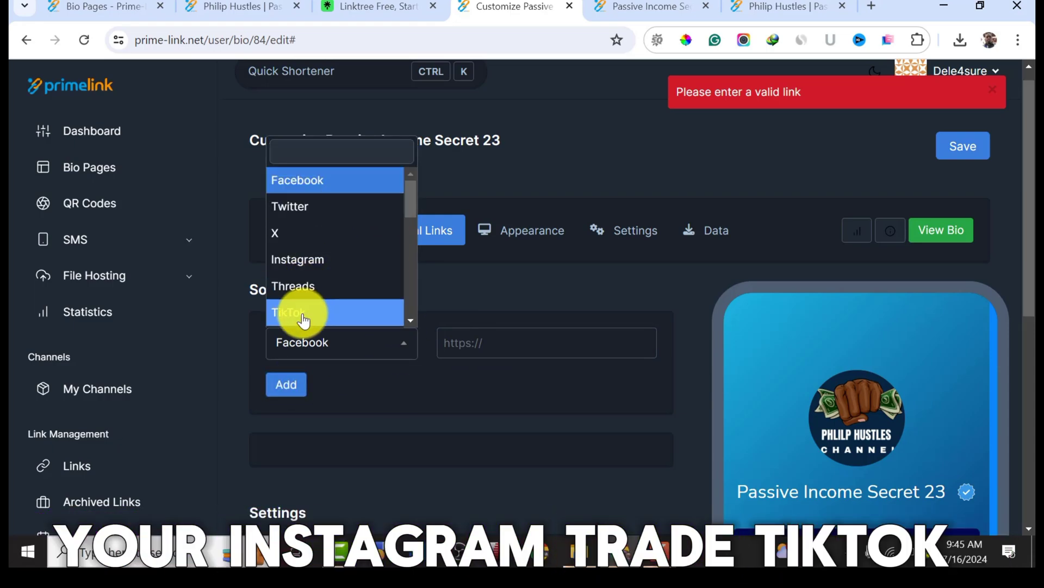
pyautogui.scroll(-2, 307, 296)
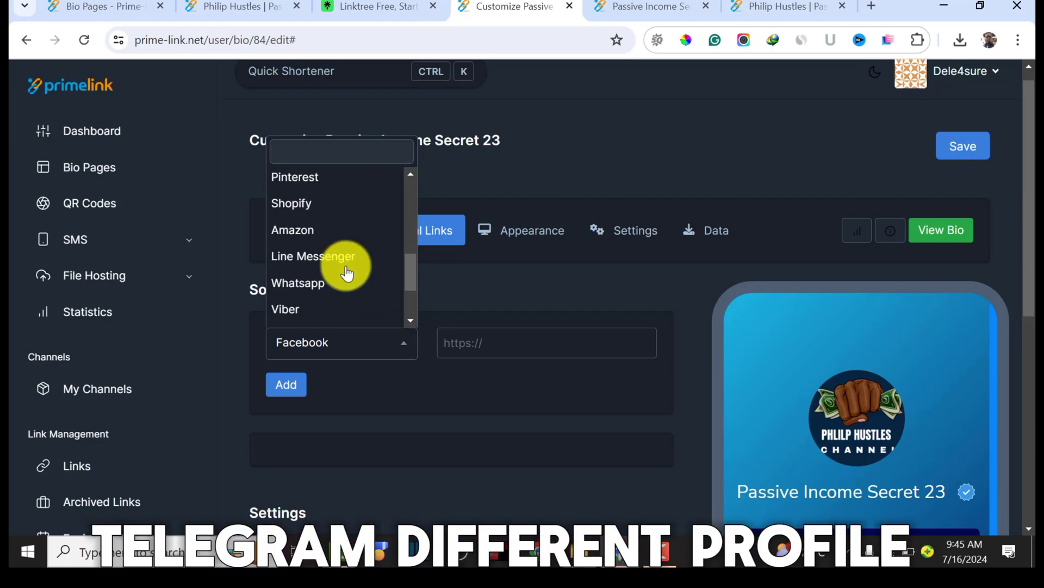
pyautogui.scroll(-2, 346, 272)
pyautogui.scroll(-3, 343, 278)
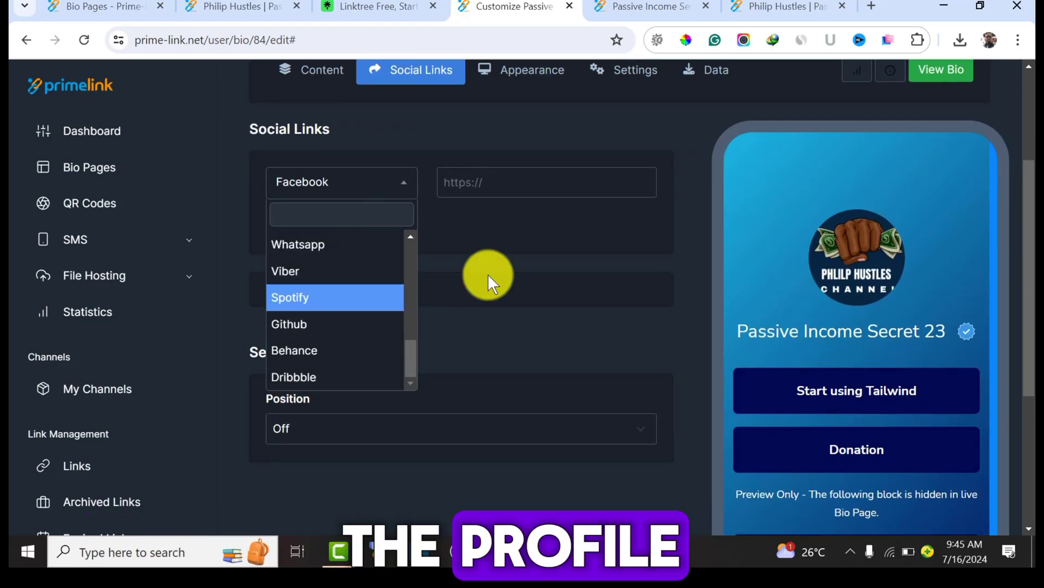
pyautogui.click(488, 239)
pyautogui.scroll(3, 927, 193)
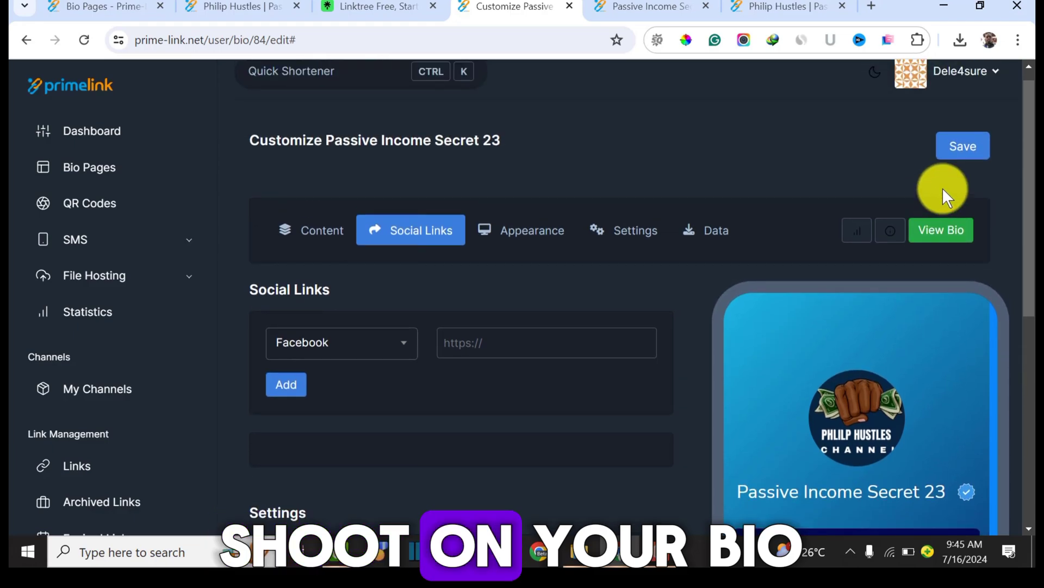
# Go to the bio page's Appearance settings and choose the header layout with the avatar overlapping a banner
pyautogui.scroll(1, 945, 192)
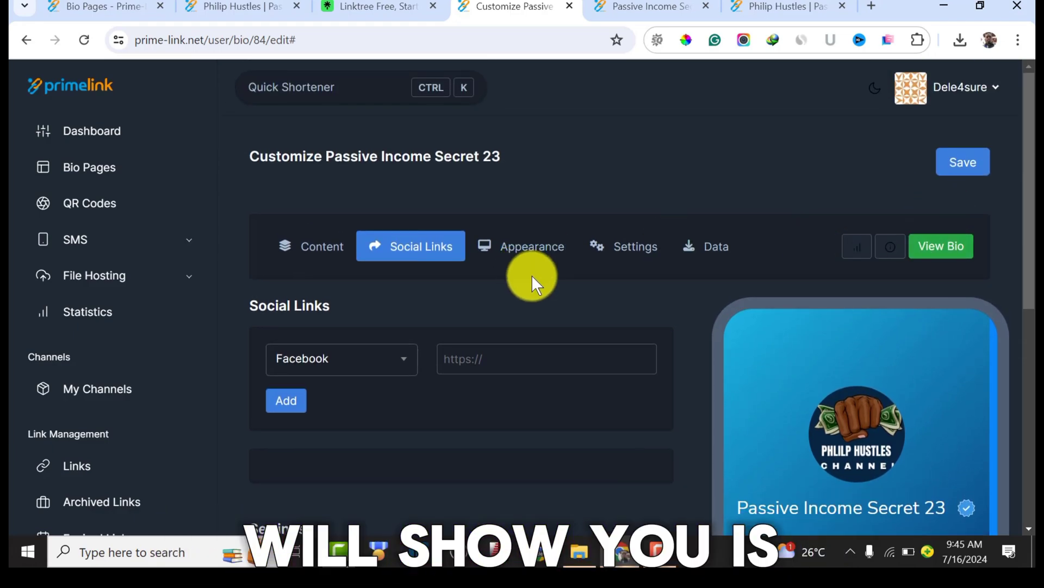
pyautogui.click(510, 252)
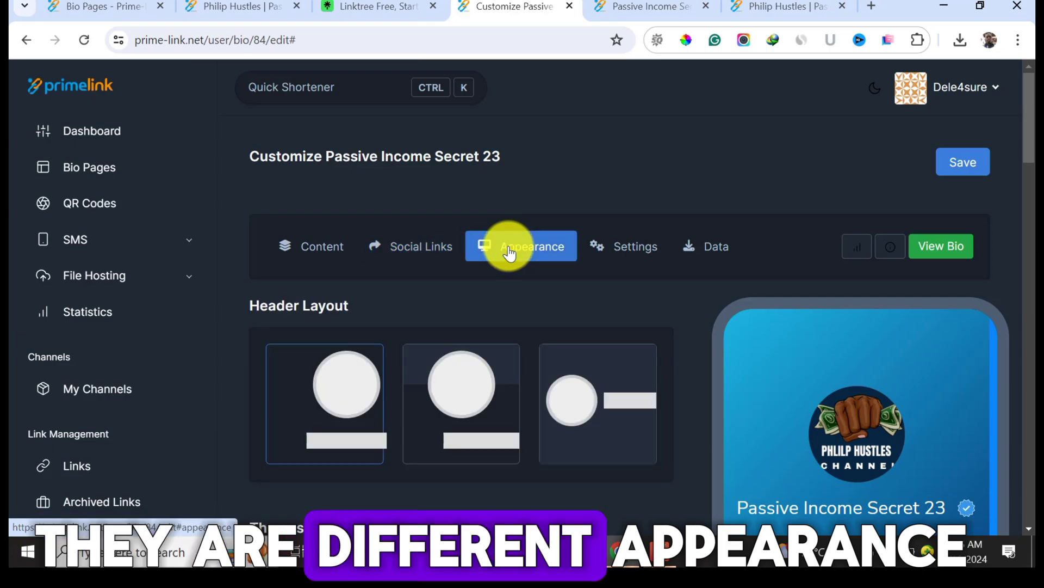
pyautogui.scroll(-3, 566, 289)
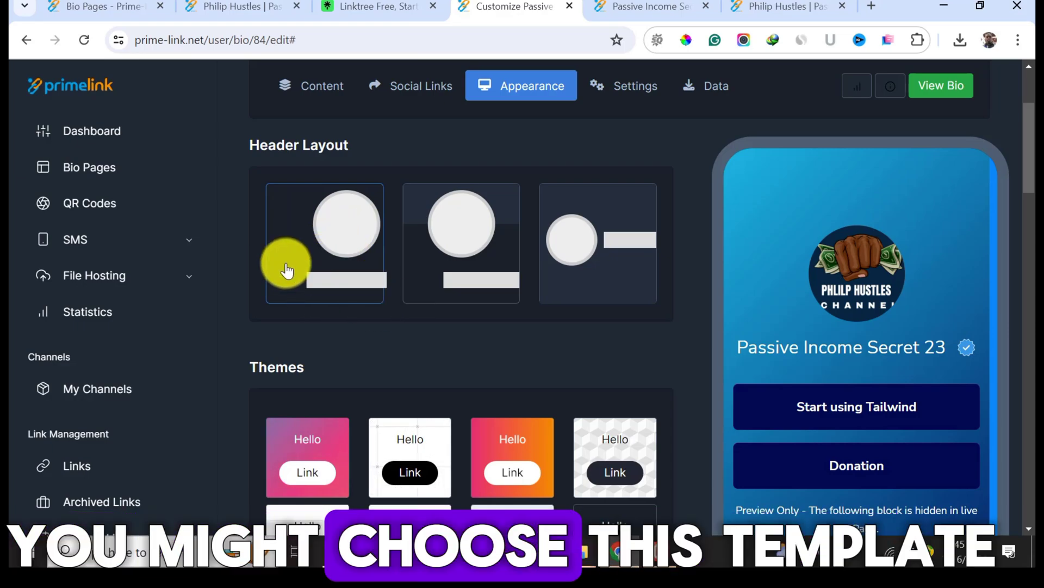
pyautogui.click(474, 229)
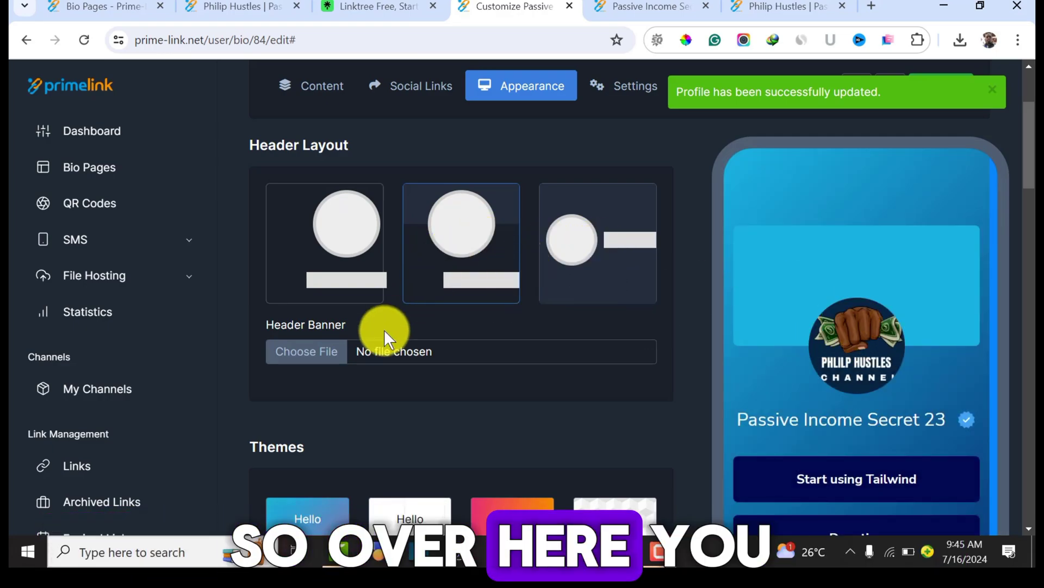
# Select Philip Hustles Crypto (1).png from the Downloads folder as the header banner and check the page preview
pyautogui.click(479, 342)
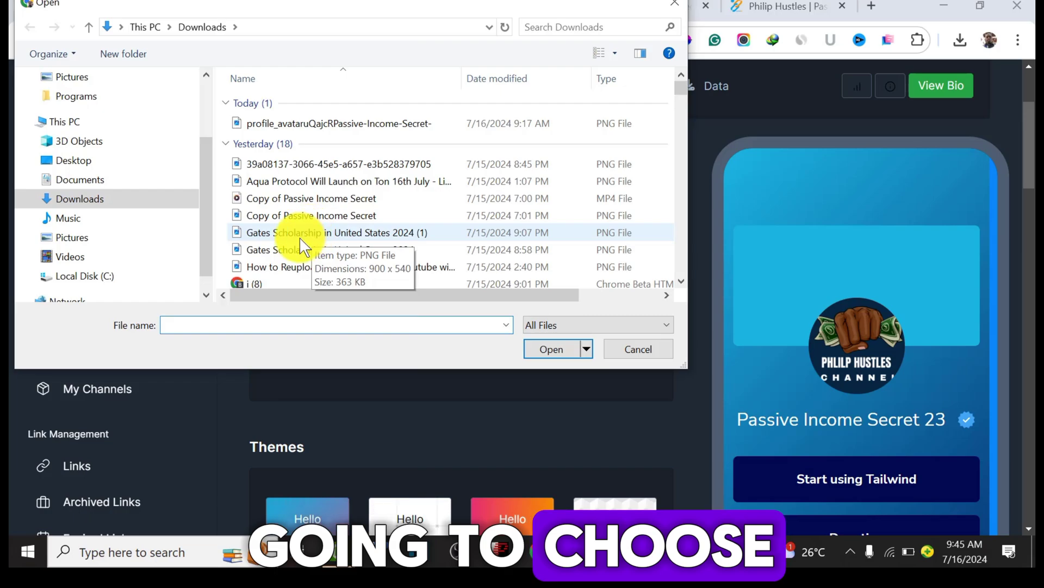
pyautogui.scroll(-1, 302, 236)
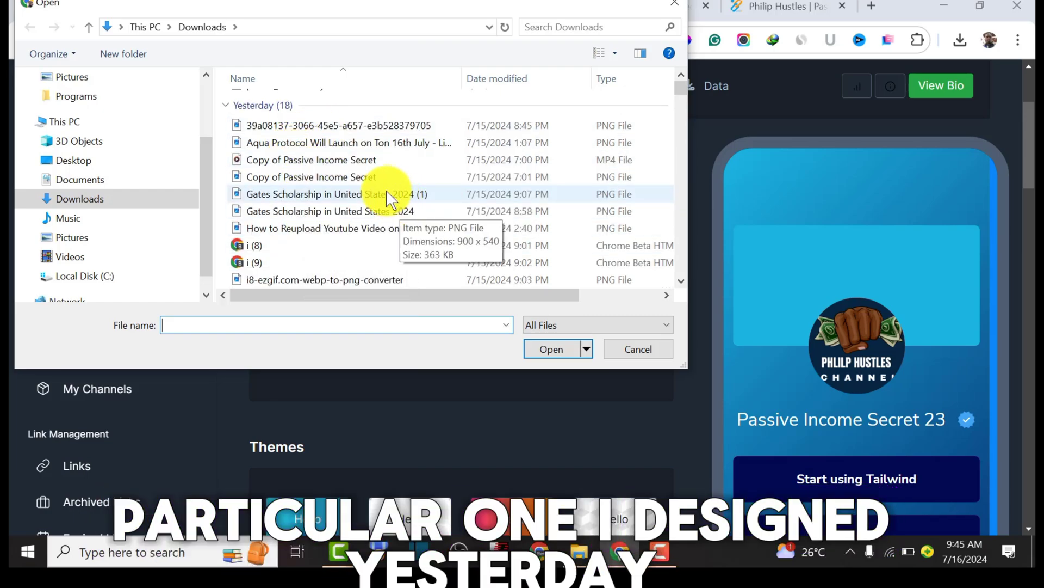
pyautogui.scroll(-2, 399, 189)
pyautogui.click(330, 228)
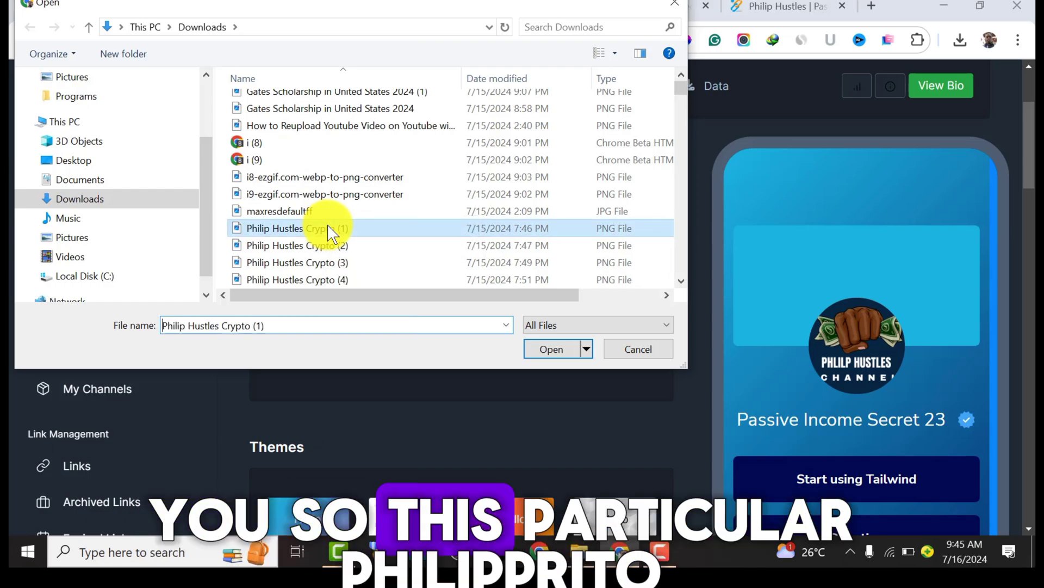
pyautogui.click(557, 346)
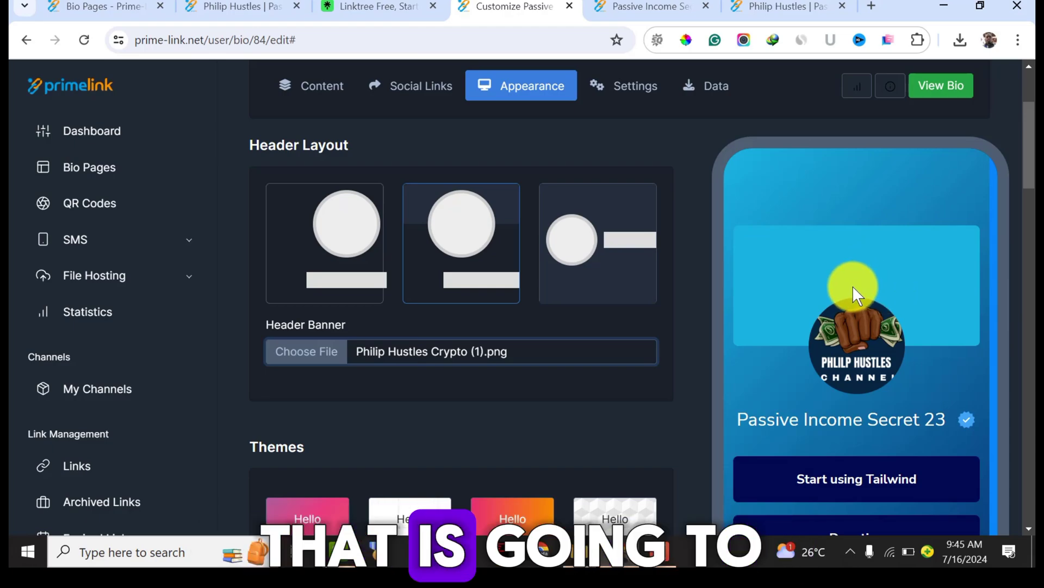
pyautogui.scroll(-3, 872, 348)
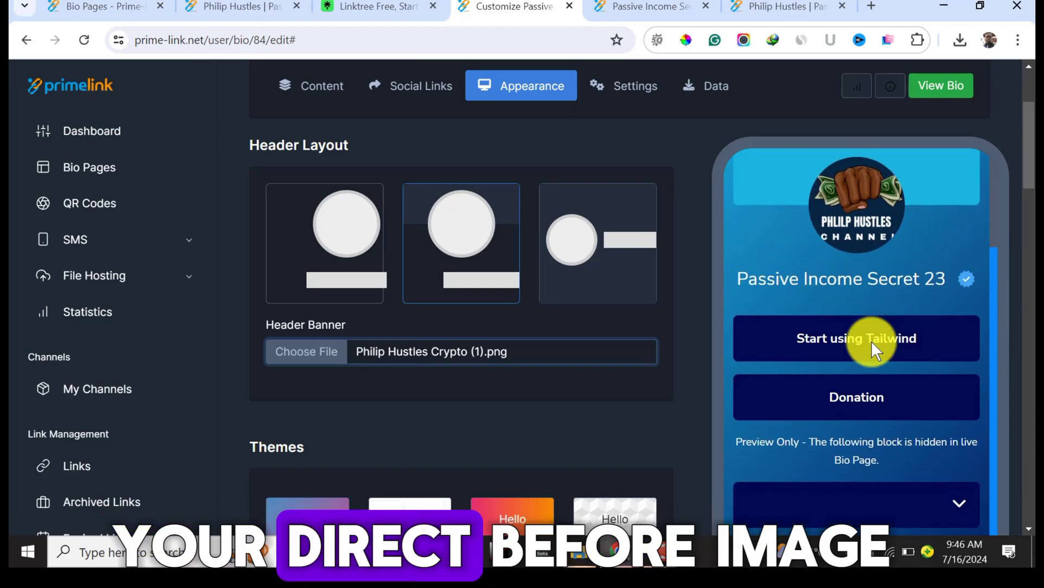
pyautogui.scroll(-3, 468, 362)
pyautogui.scroll(3, 469, 354)
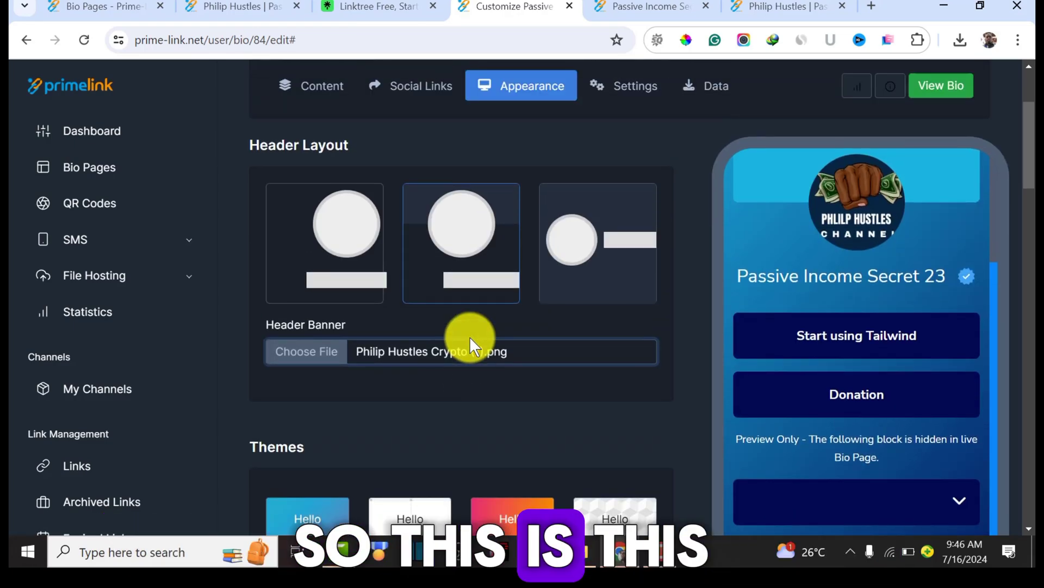
# Browse the available themes and try the animated blue-to-pink gradient theme with white link buttons
pyautogui.scroll(-3, 464, 293)
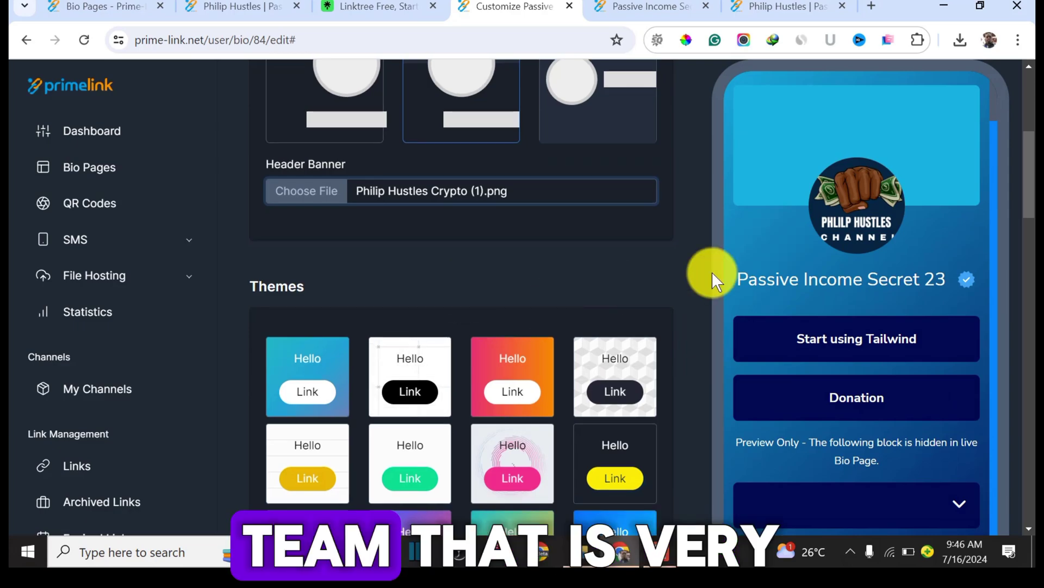
pyautogui.scroll(-4, 576, 247)
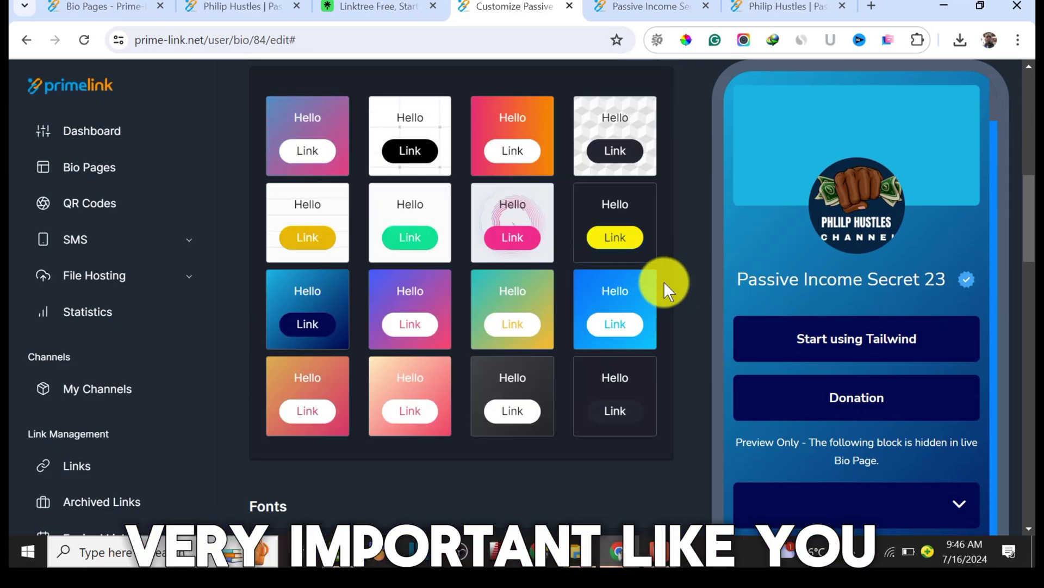
pyautogui.scroll(3, 462, 217)
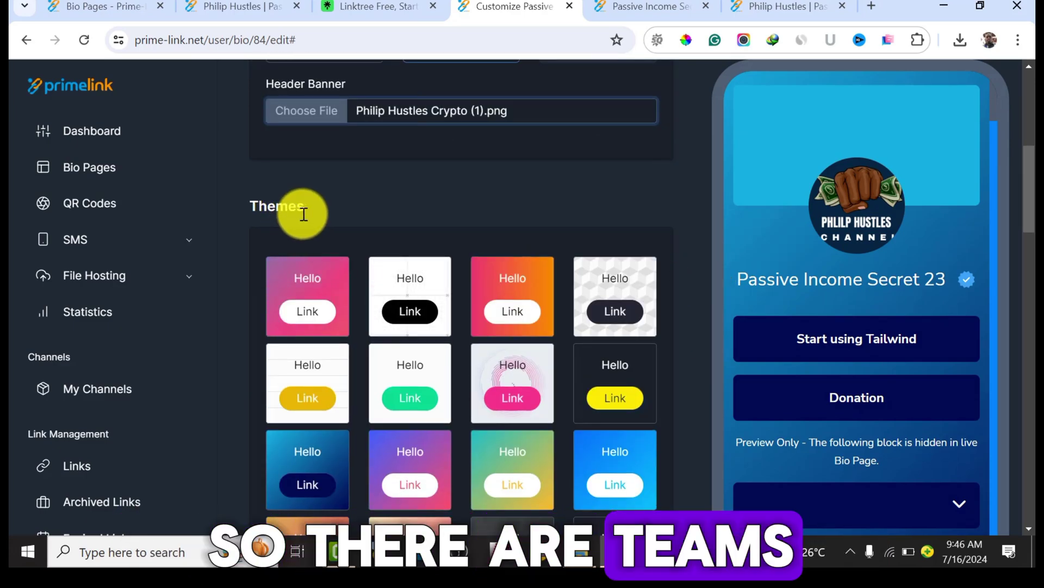
pyautogui.scroll(-3, 454, 230)
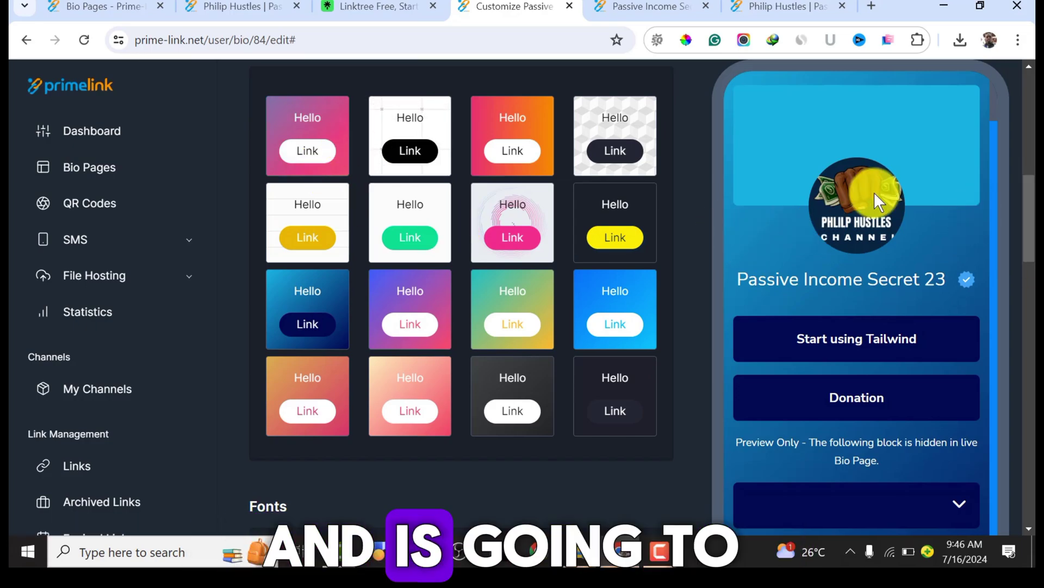
pyautogui.click(341, 129)
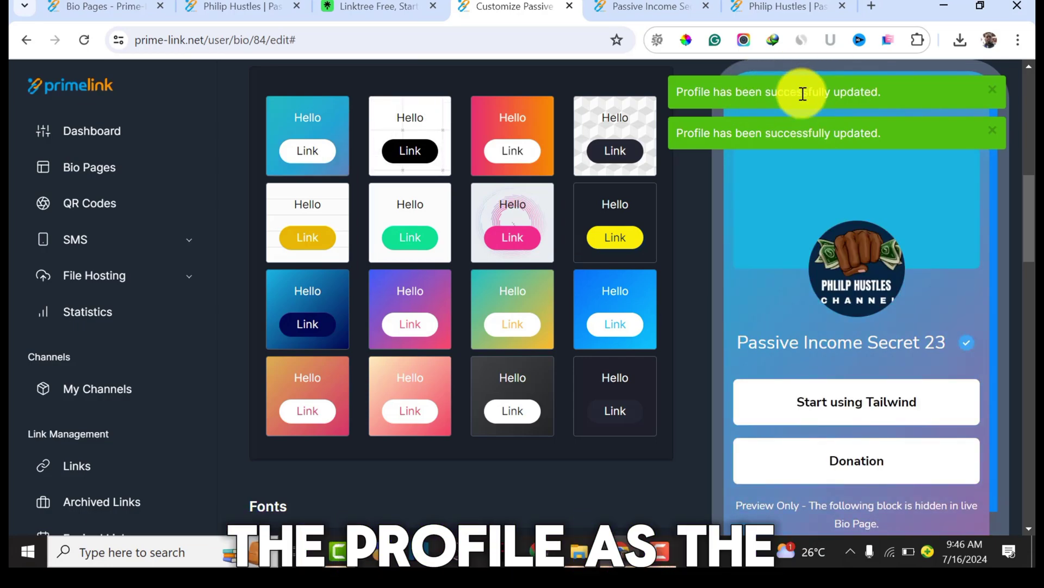
pyautogui.scroll(-10, 864, 283)
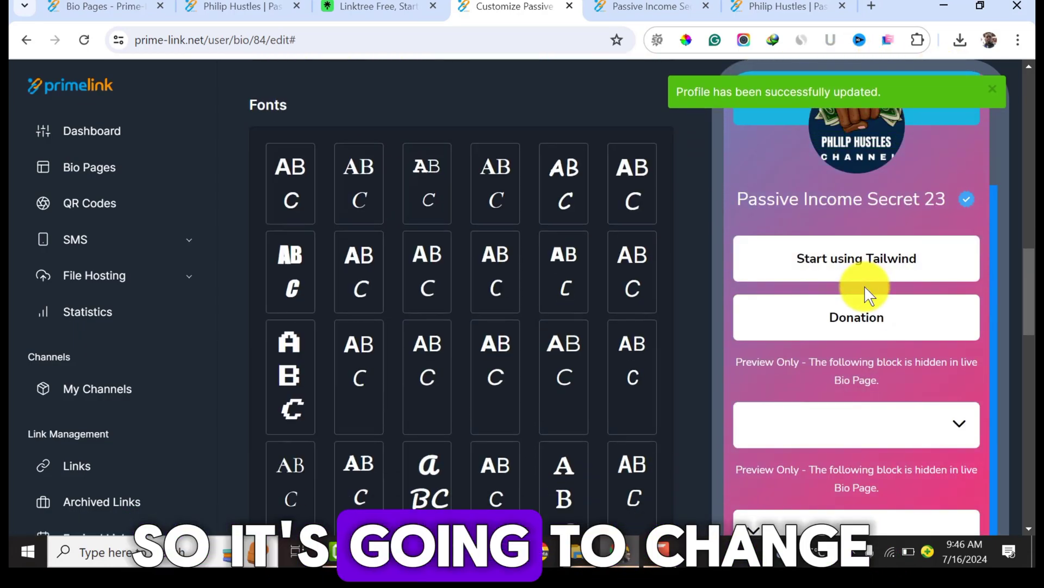
pyautogui.scroll(9, 865, 255)
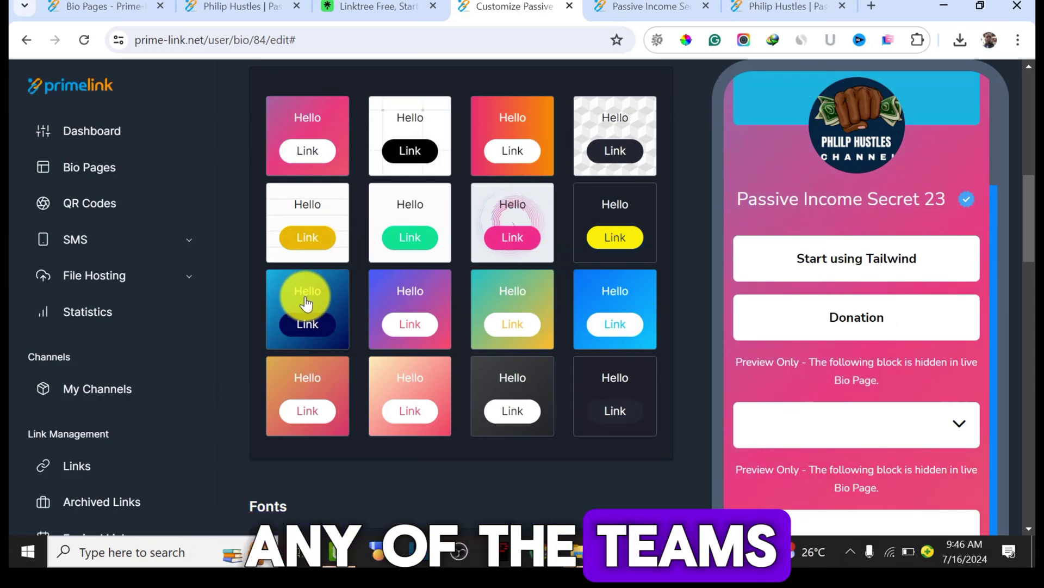
# Apply the light-to-dark blue gradient theme with navy link buttons to the bio page
pyautogui.click(397, 321)
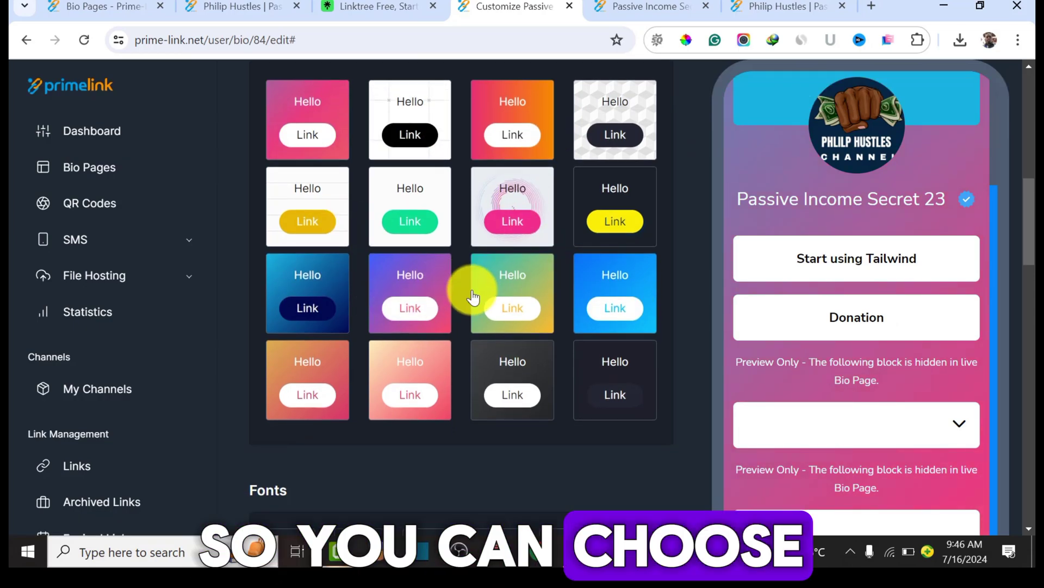
pyautogui.scroll(-8, 613, 285)
pyautogui.scroll(3, 616, 286)
pyautogui.click(422, 252)
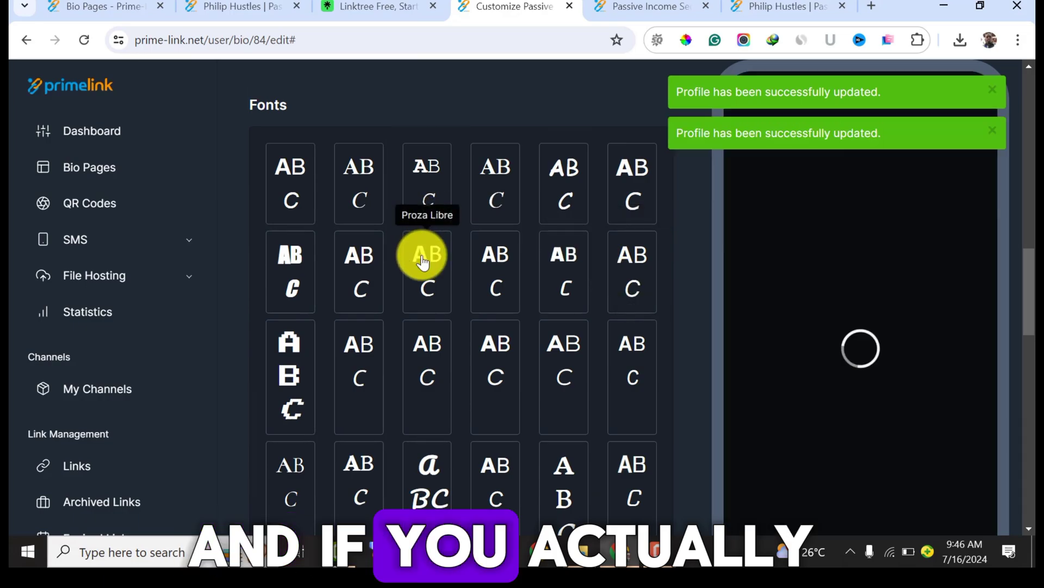
# Look through the font, text color, custom background and button styling options of the bio page's appearance
pyautogui.scroll(3, 485, 245)
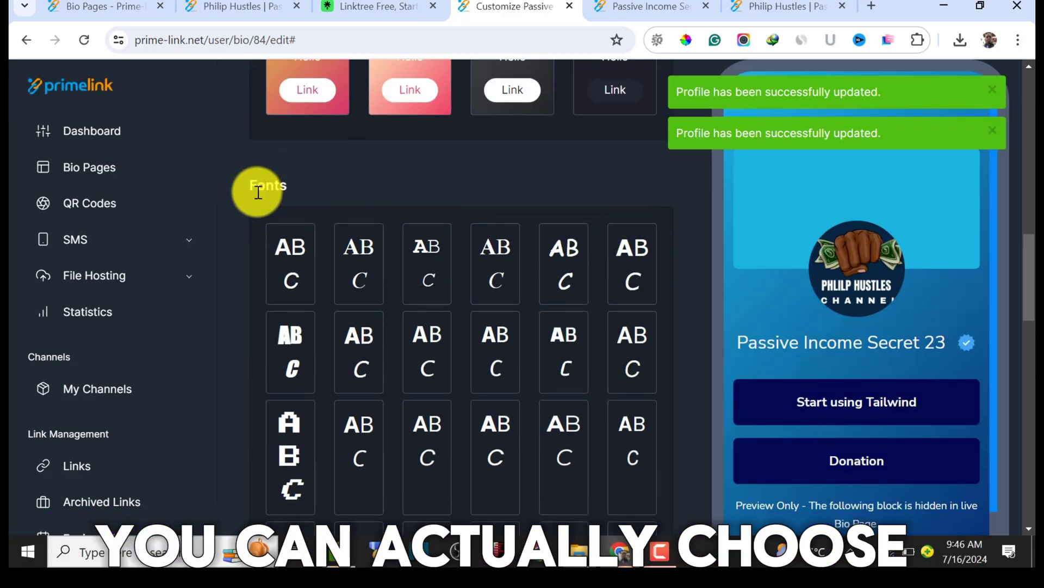
pyautogui.scroll(-12, 372, 208)
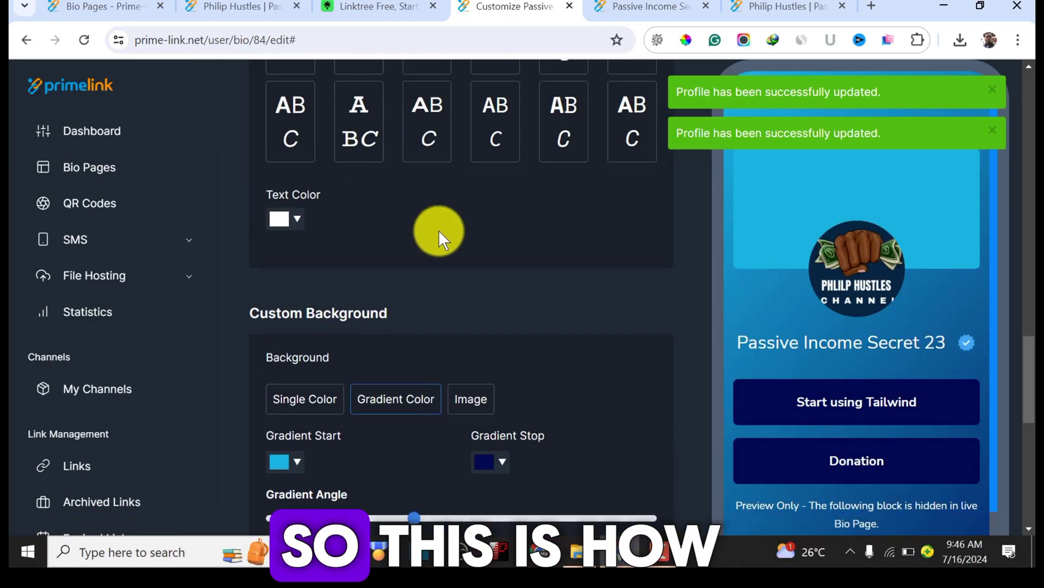
pyautogui.scroll(-3, 576, 231)
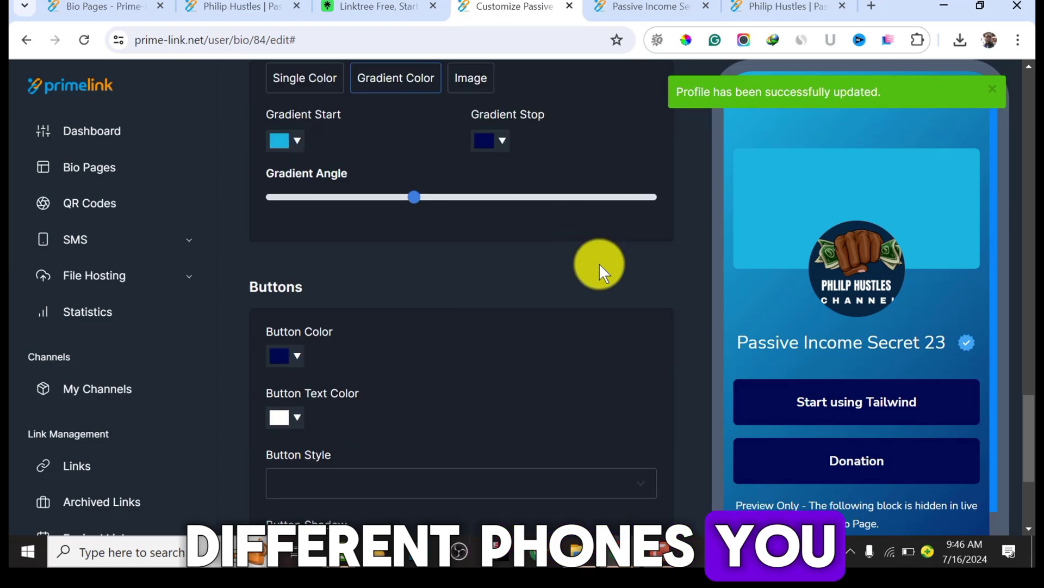
pyautogui.scroll(3, 599, 262)
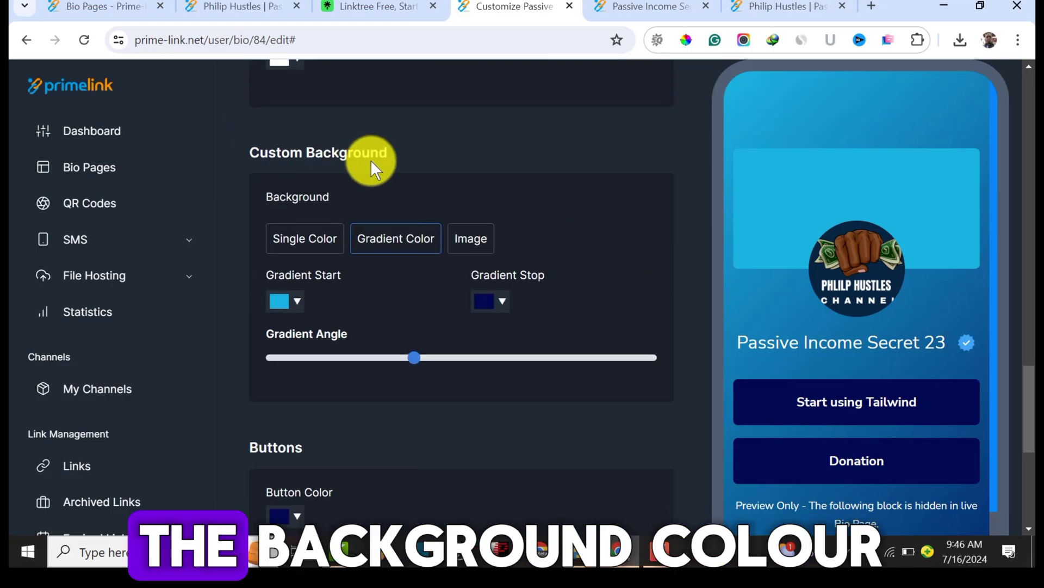
pyautogui.scroll(-7, 491, 210)
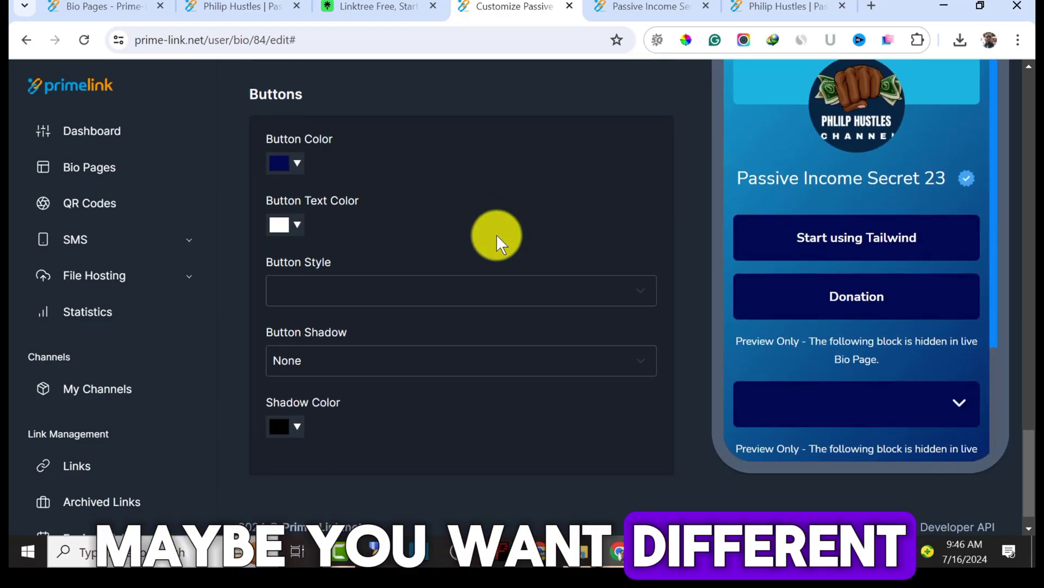
pyautogui.scroll(10, 537, 273)
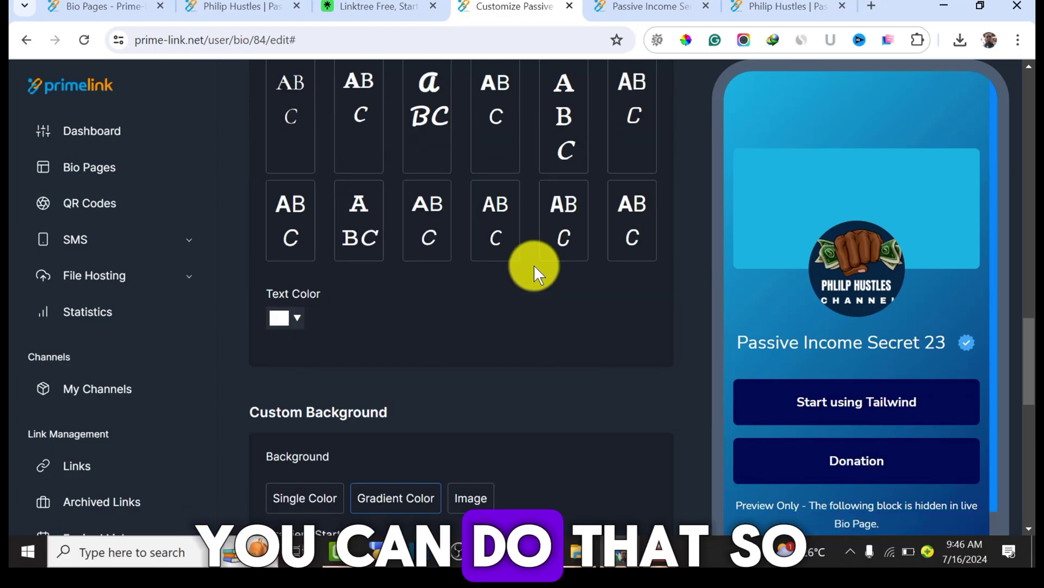
pyautogui.scroll(10, 534, 262)
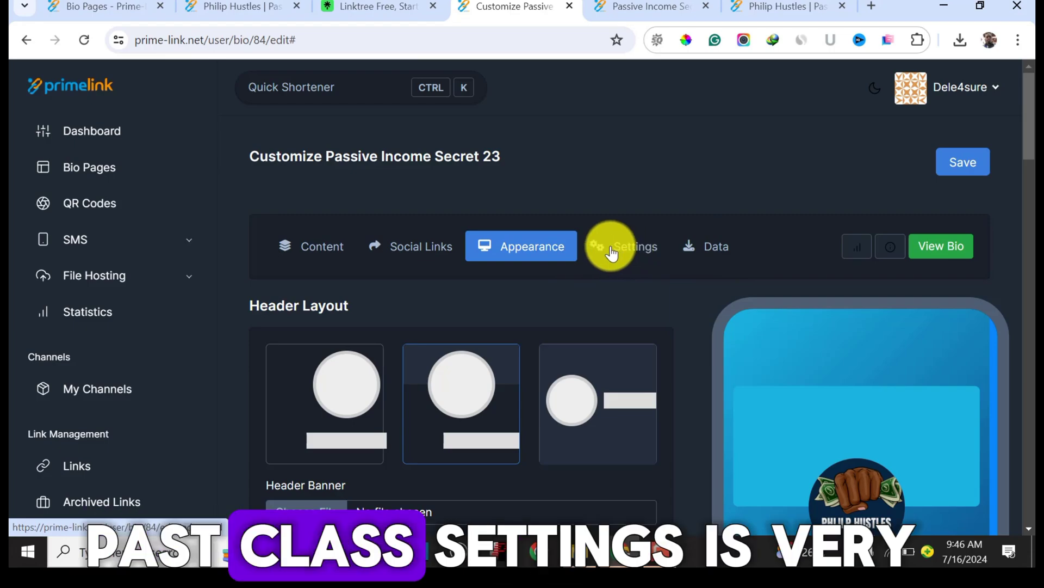
# Go to the bio page's Settings and examine the SEO fields for meta title, description and image
pyautogui.click(627, 251)
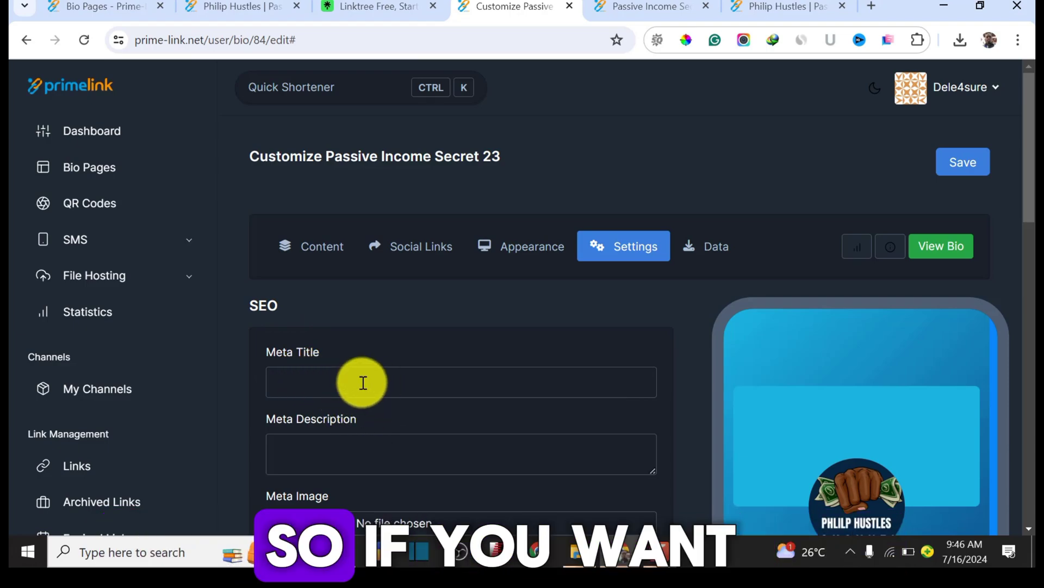
pyautogui.click(278, 389)
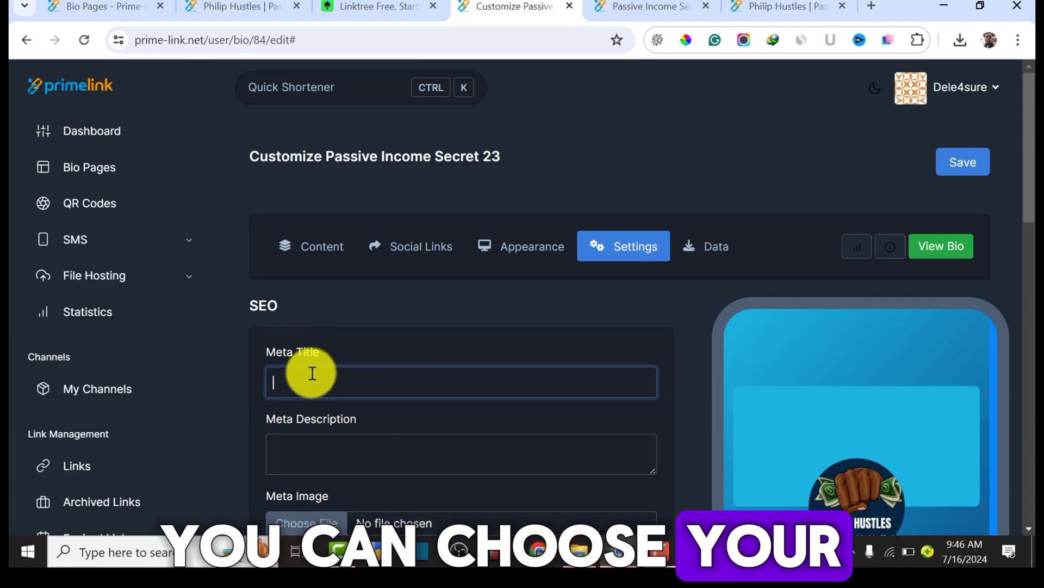
pyautogui.scroll(-3, 303, 448)
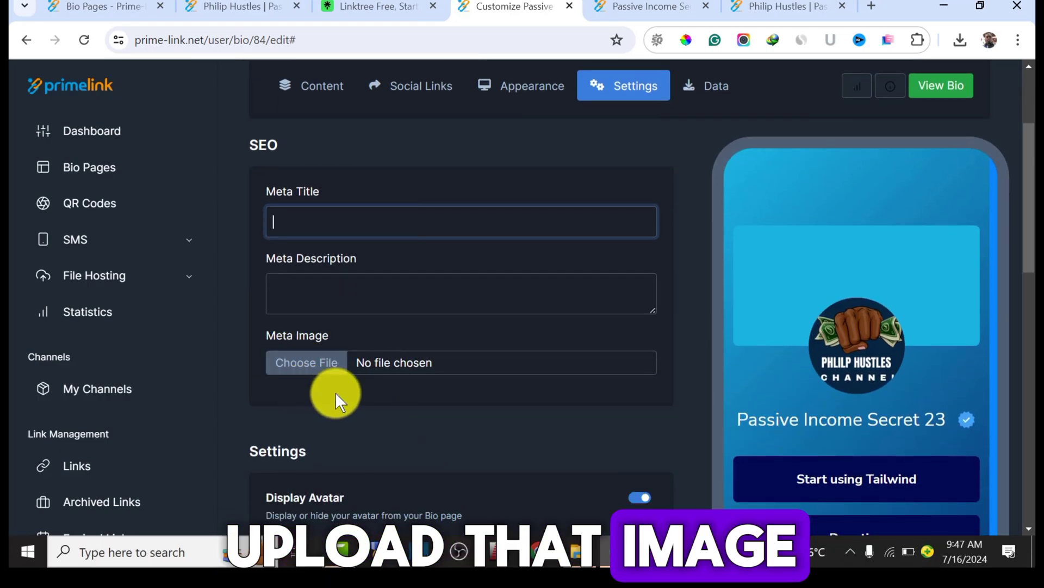
# Turn the bio page's avatar display off and back on
pyautogui.scroll(-3, 471, 383)
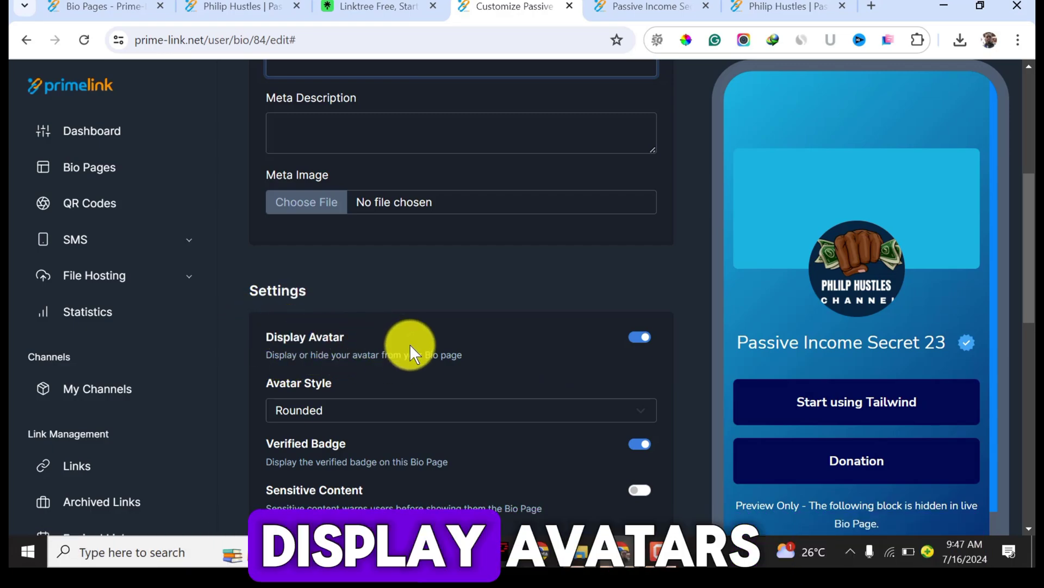
pyautogui.click(638, 336)
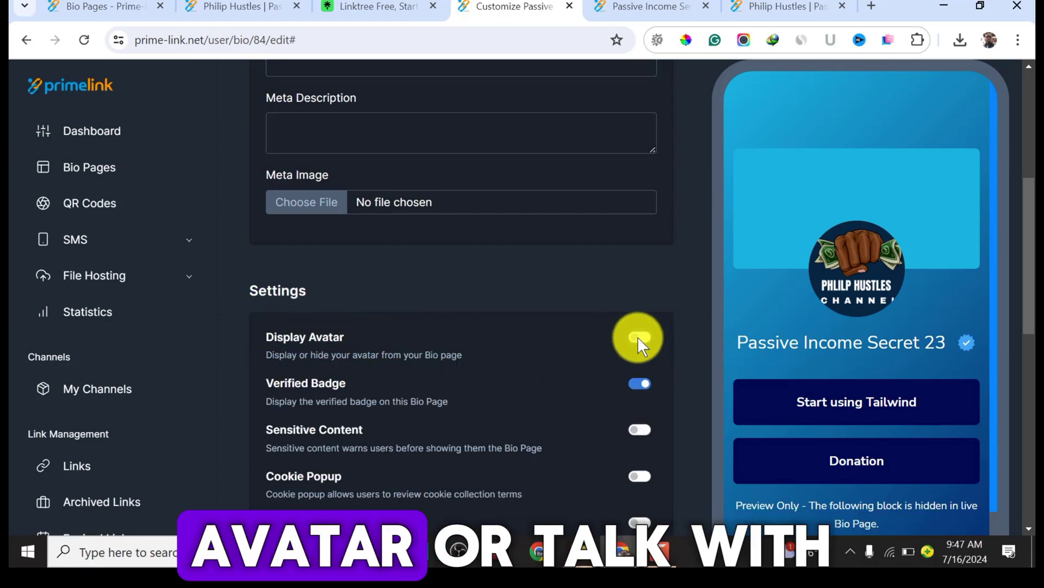
pyautogui.click(637, 336)
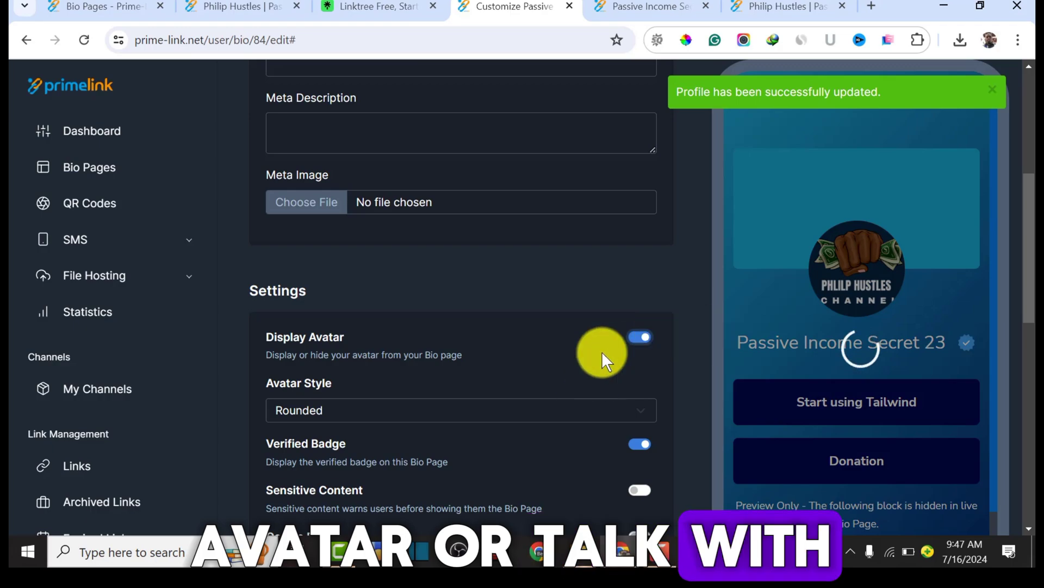
# Examine the remaining bio page options, from Verified Badge and Sensitive Content to Share Icon, Remove Branding and Password Protection
pyautogui.scroll(-3, 538, 334)
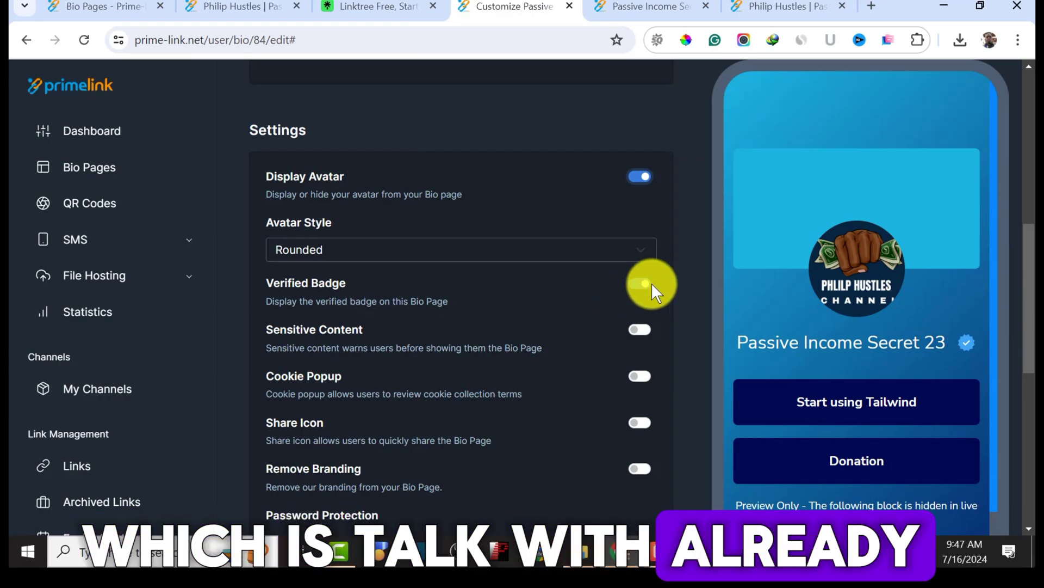
pyautogui.moveTo(961, 348)
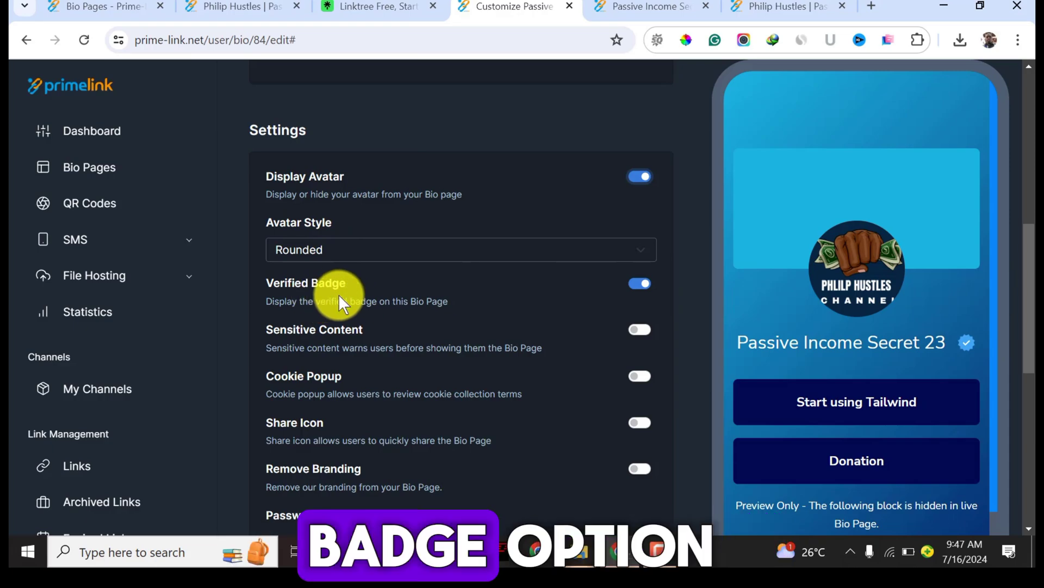
pyautogui.scroll(-2, 343, 296)
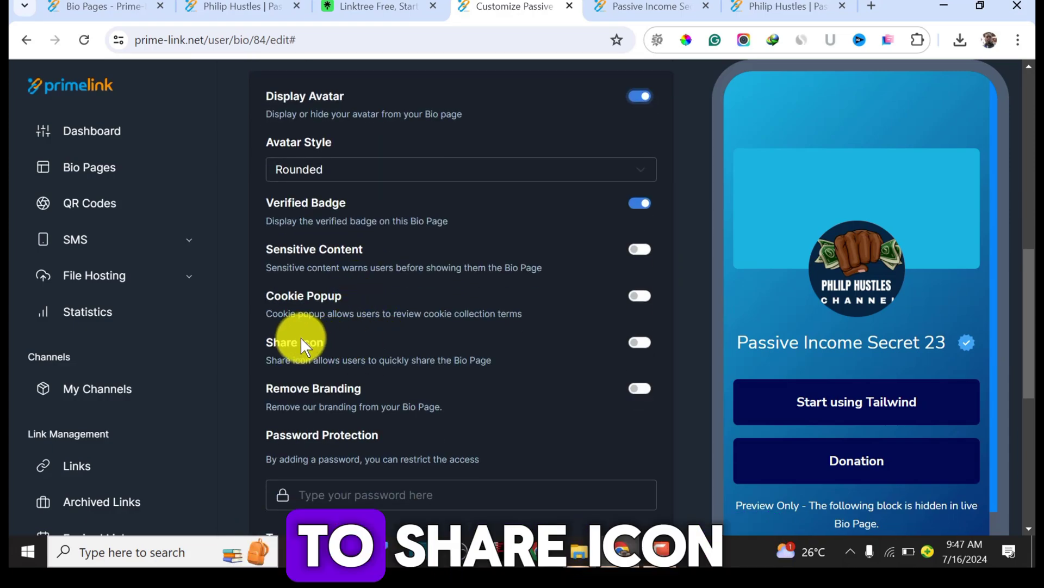